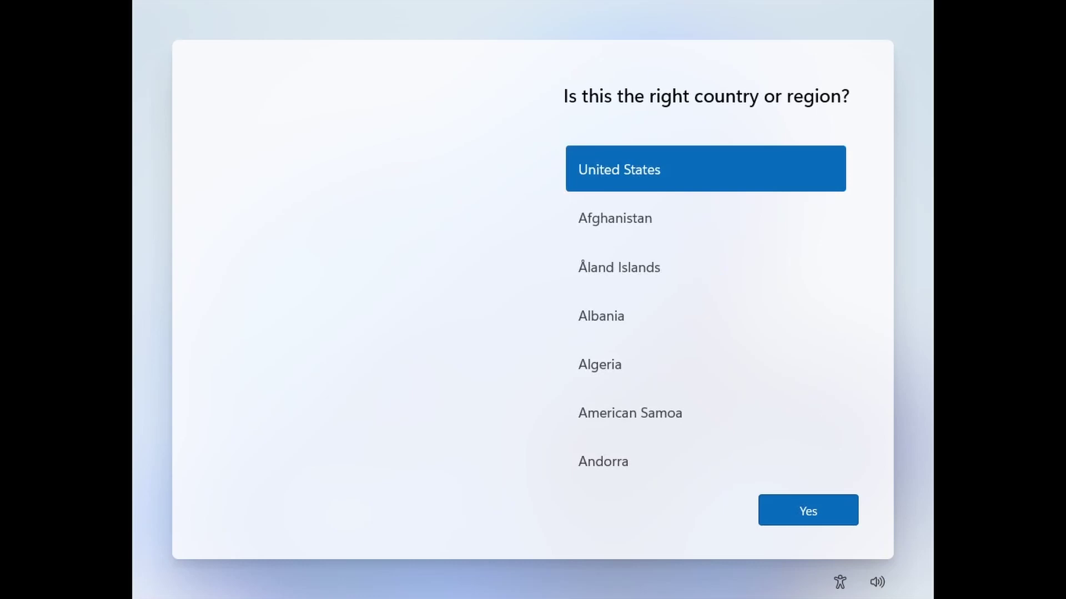
# Confirm United States as the region and US as the keyboard layout, without adding a second layout.
pyautogui.click(796, 509)
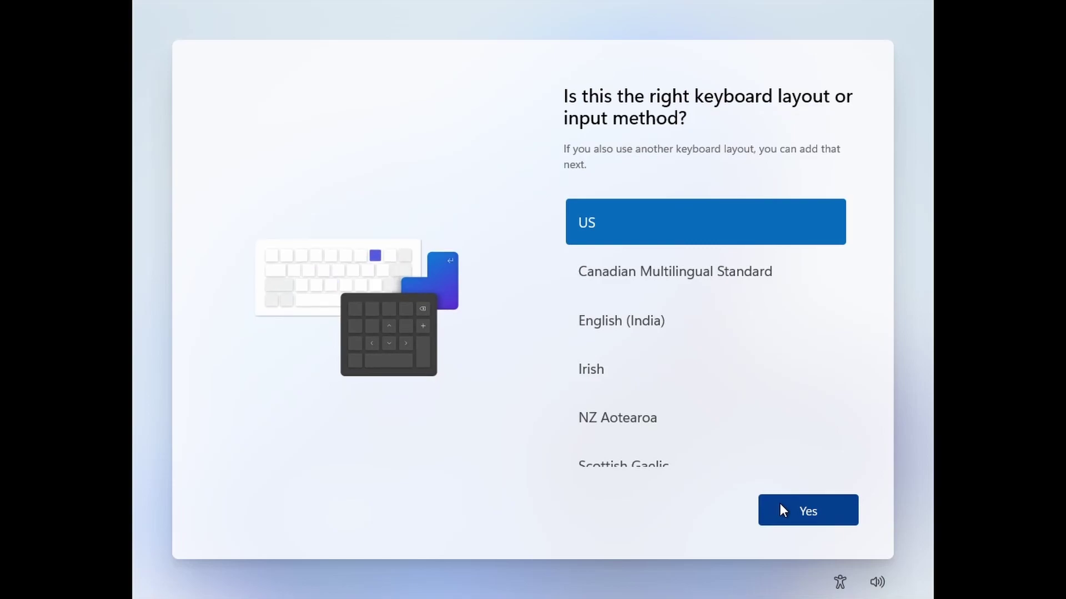
pyautogui.click(780, 504)
pyautogui.click(781, 504)
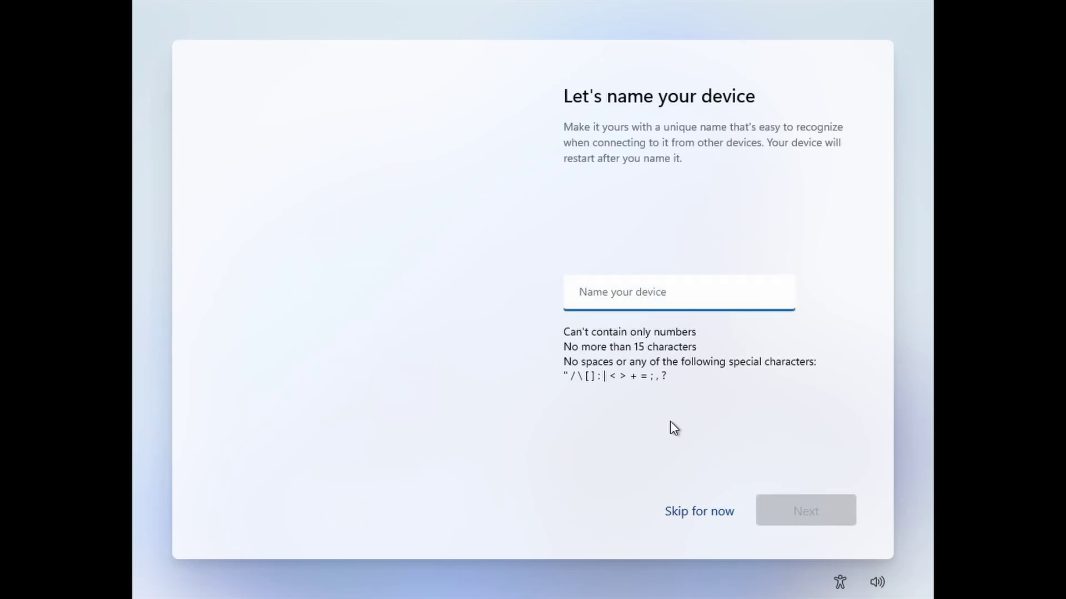
# Skip naming the device and choose to set it up for personal use.
pyautogui.click(681, 513)
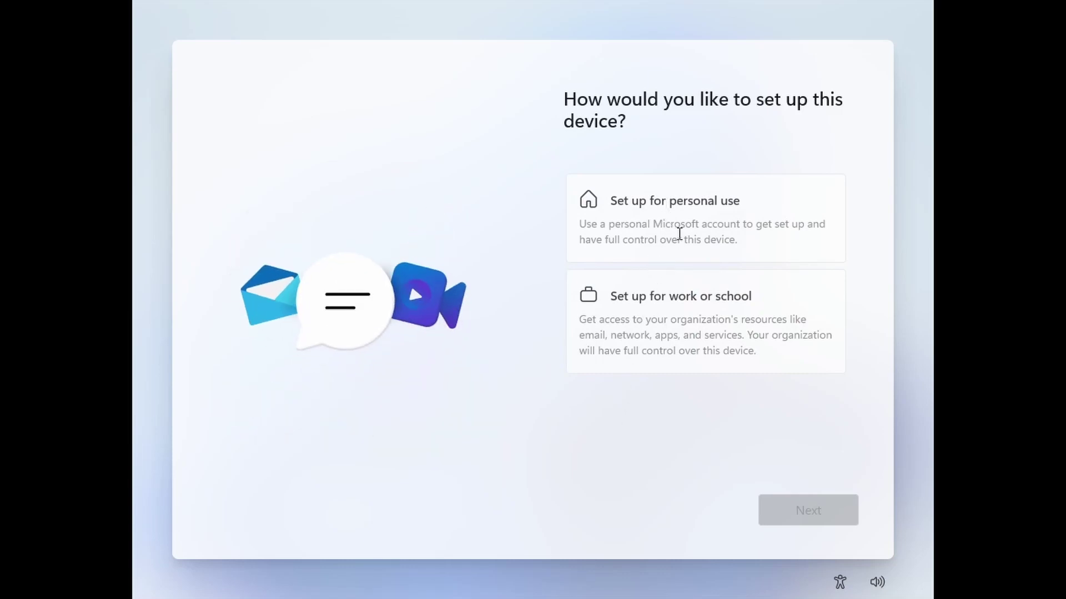
pyautogui.click(748, 203)
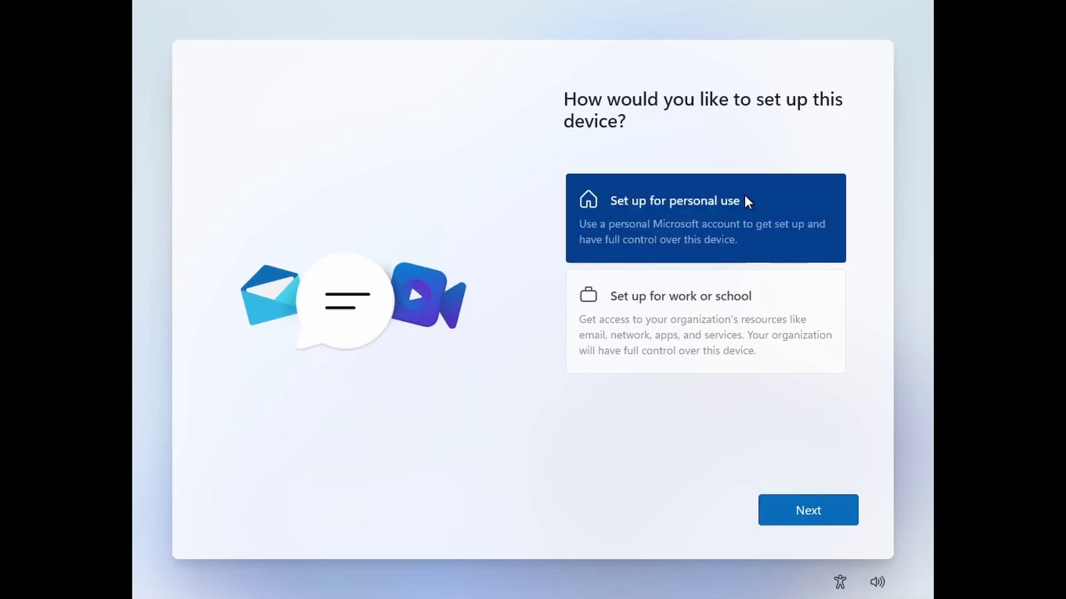
pyautogui.click(826, 525)
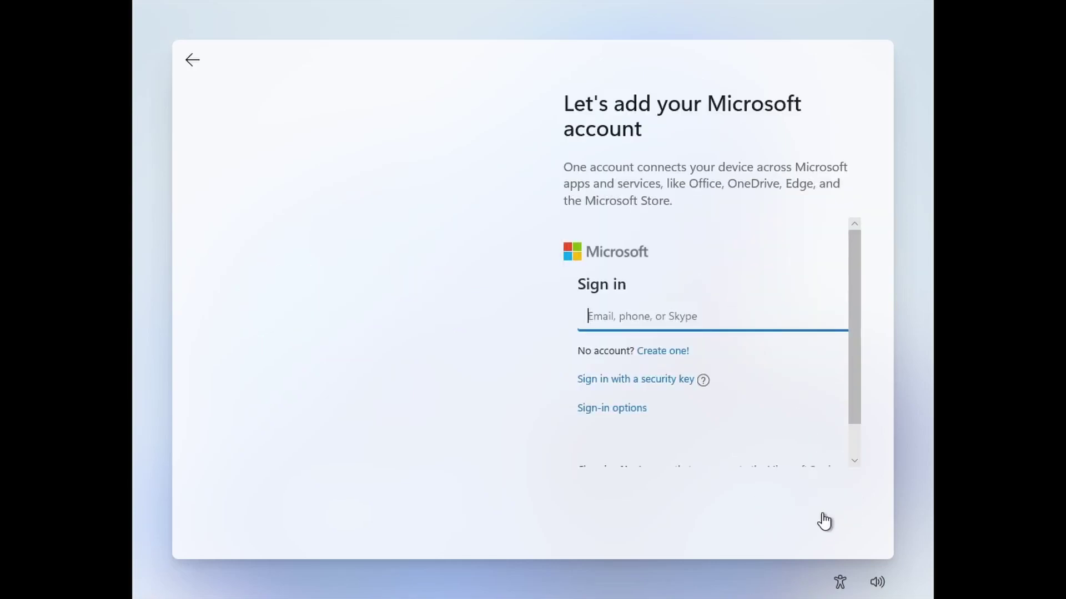
# Choose an offline account from the sign-in options and skip the Microsoft account.
pyautogui.click(583, 411)
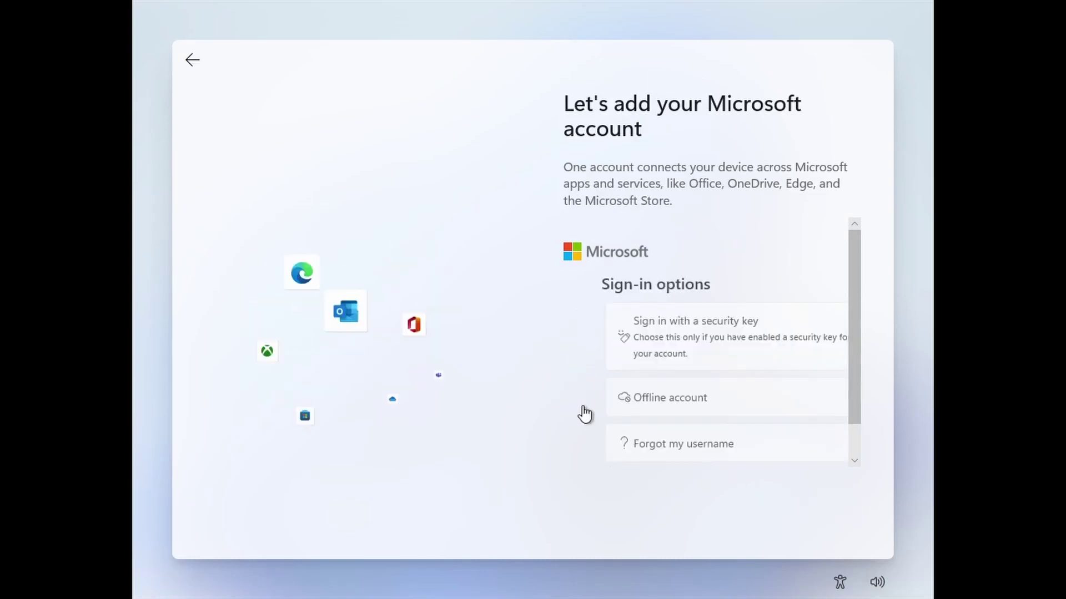
pyautogui.click(615, 406)
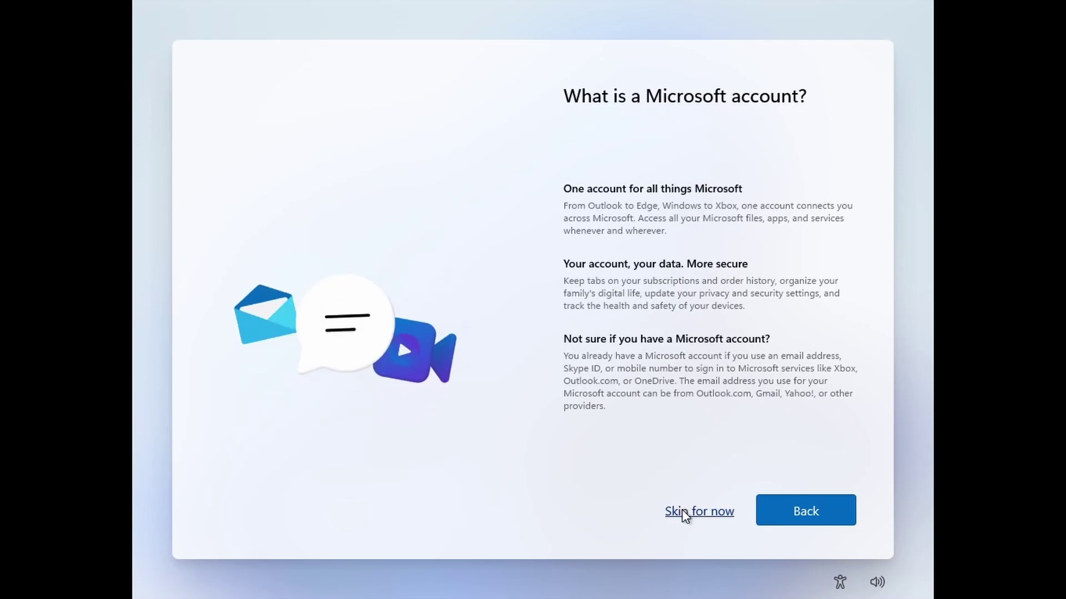
pyautogui.click(681, 509)
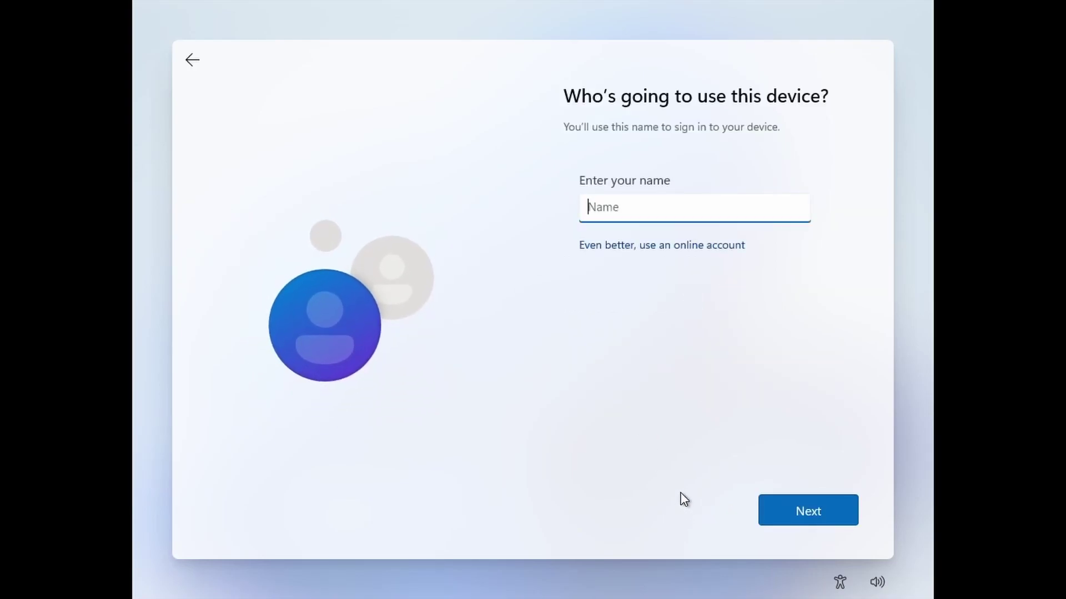
# Create the local user GSX and leave its password blank.
pyautogui.write('GSX')
pyautogui.click(814, 506)
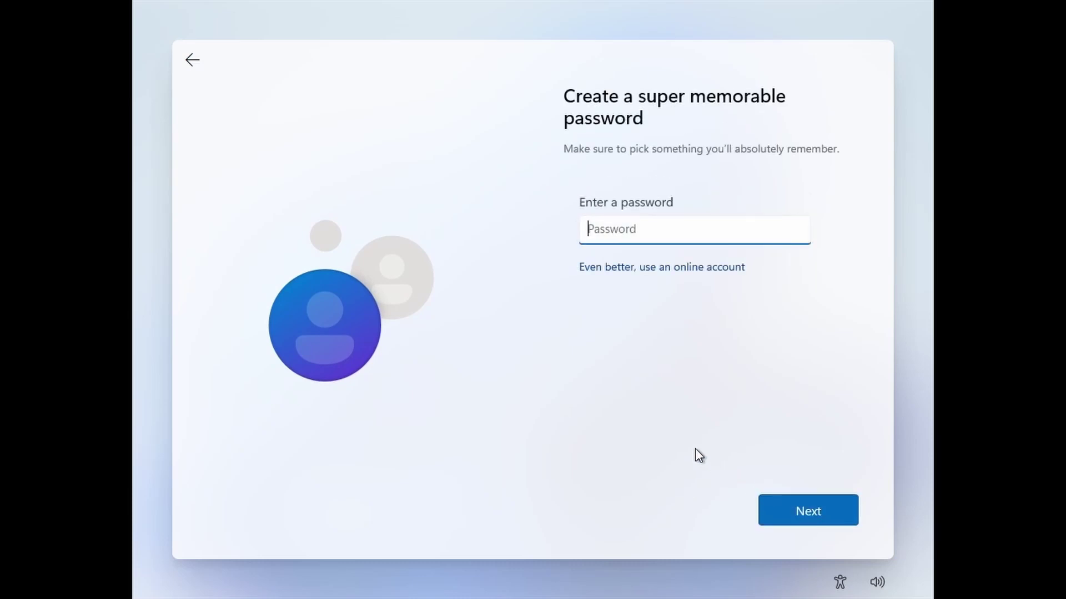
pyautogui.click(793, 517)
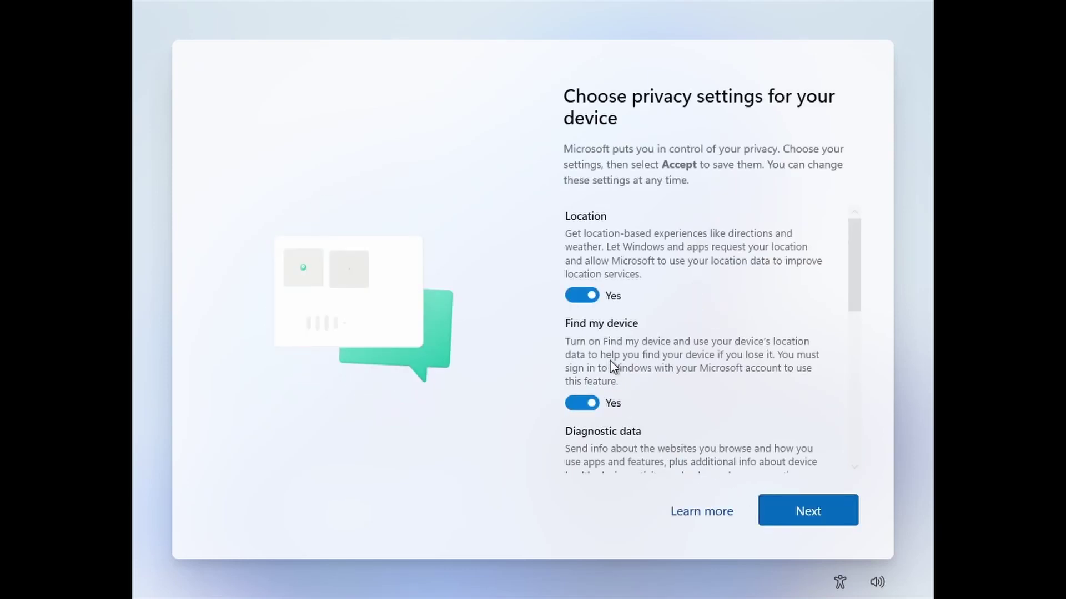
# Turn off location, Find my device, optional diagnostic data, inking and typing, tailored experiences and advertising ID, and accept the privacy settings.
pyautogui.click(580, 295)
pyautogui.click(577, 390)
pyautogui.scroll(-3, 580, 391)
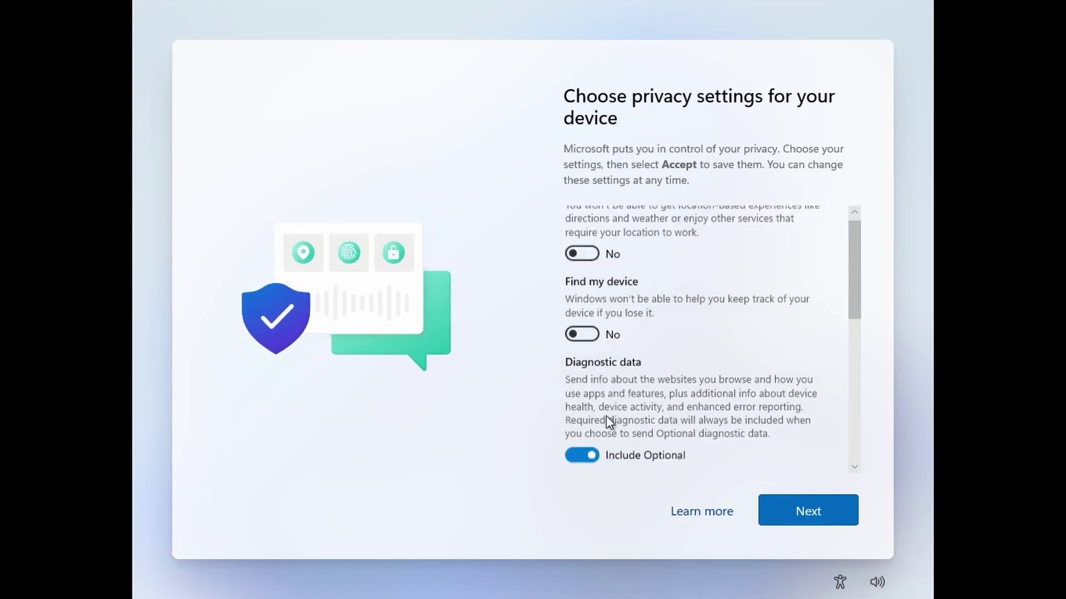
pyautogui.click(580, 362)
pyautogui.scroll(-2, 583, 367)
pyautogui.click(585, 377)
pyautogui.scroll(-3, 588, 355)
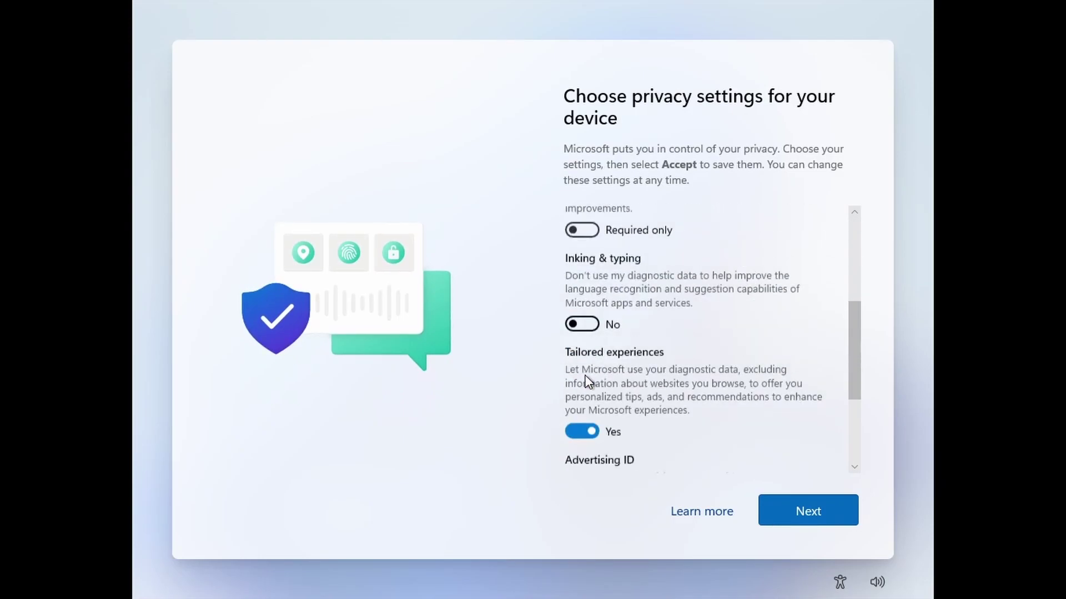
pyautogui.click(591, 329)
pyautogui.click(583, 394)
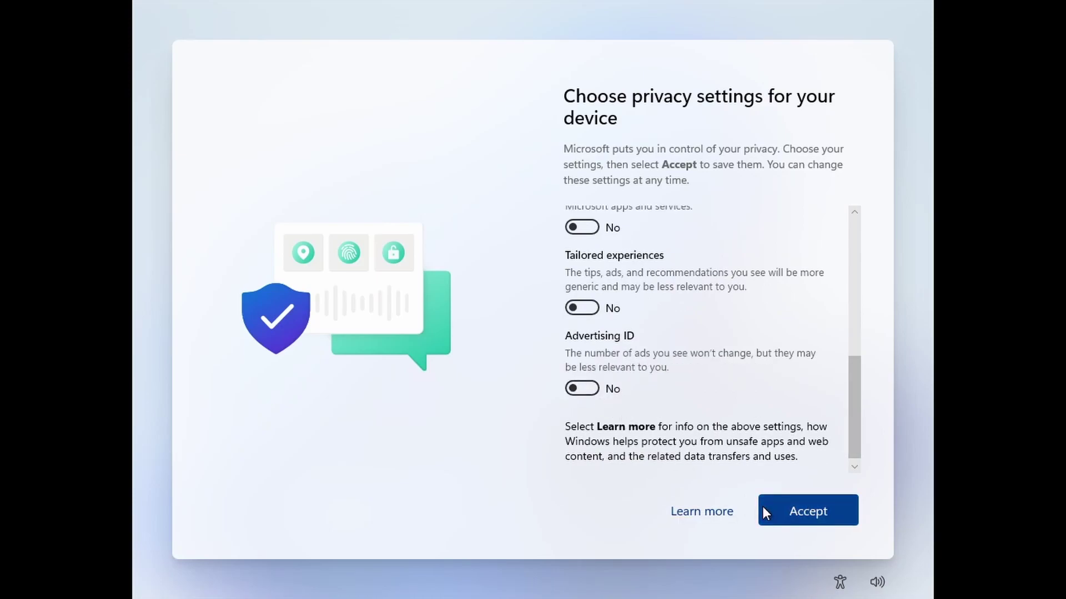
pyautogui.click(774, 506)
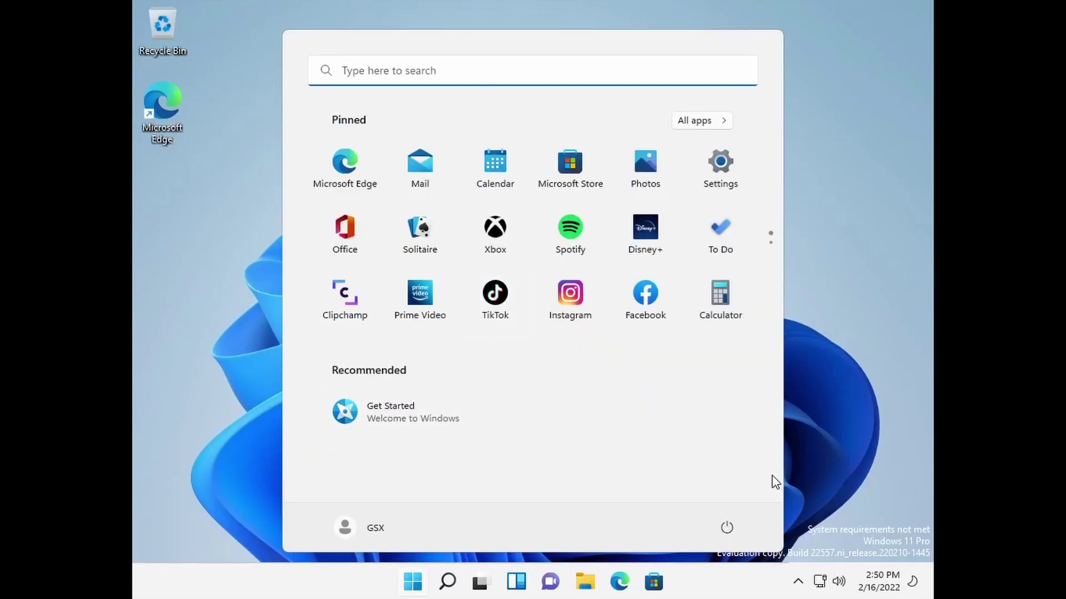
# Close the Start menu, run setup64 from the VMware Tools DVD drive and allow it to make changes.
pyautogui.click(417, 581)
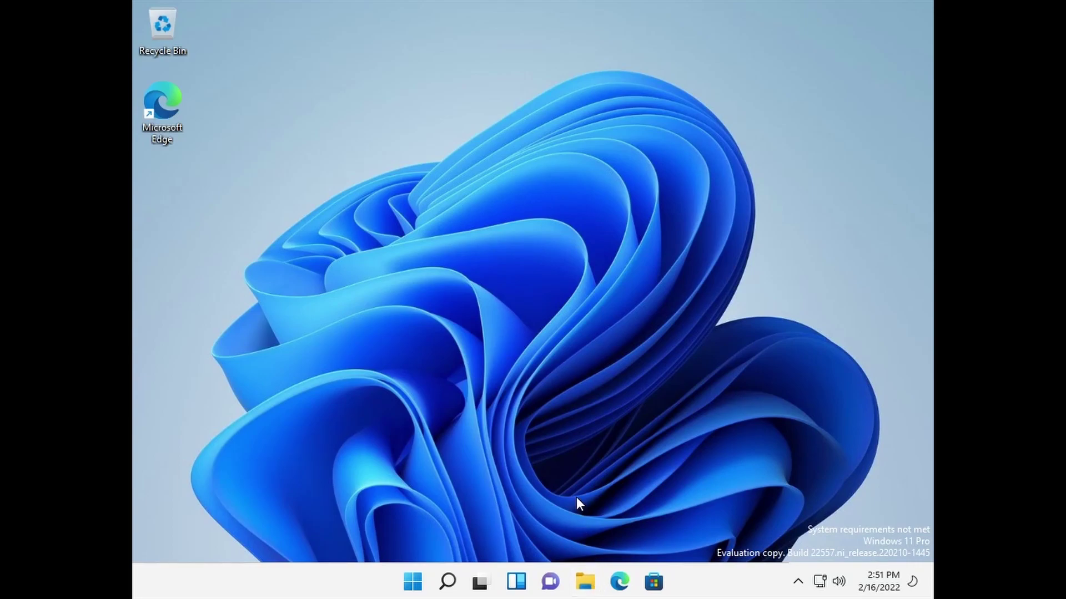
pyautogui.click(585, 587)
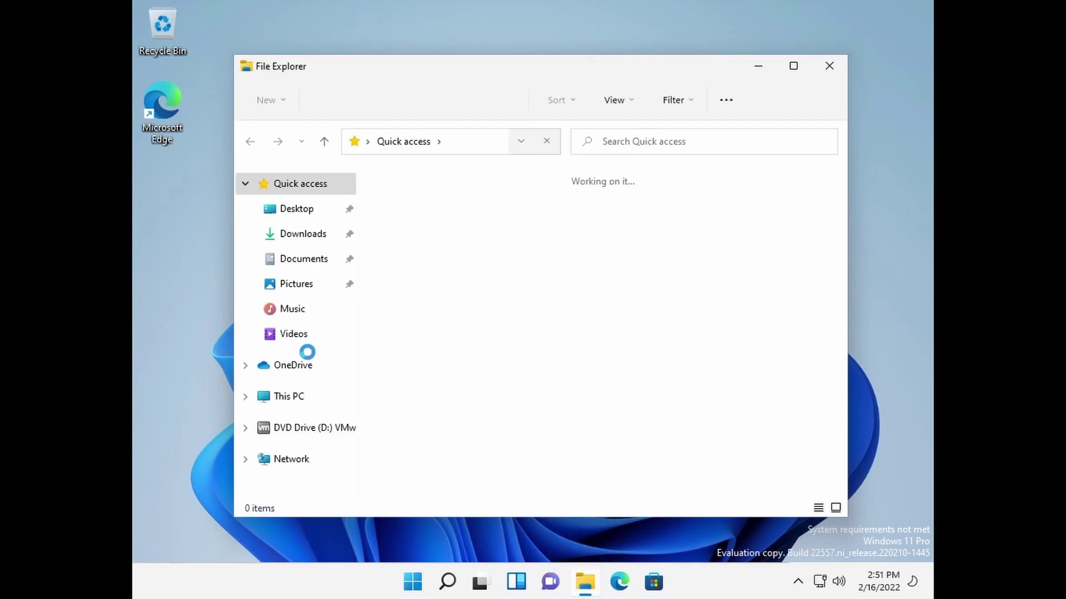
pyautogui.click(321, 432)
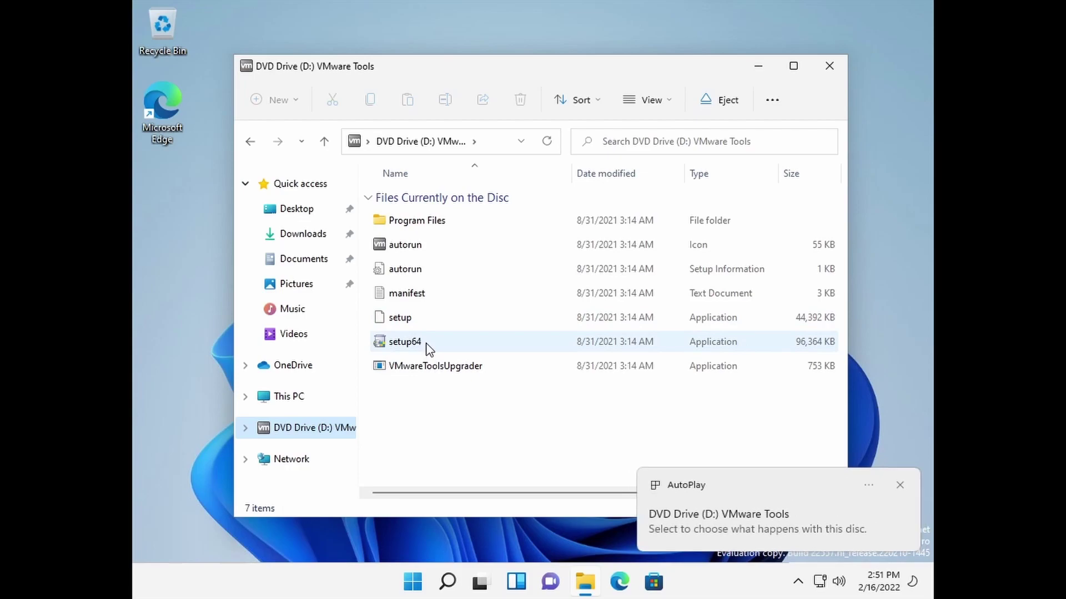
pyautogui.doubleClick(426, 344)
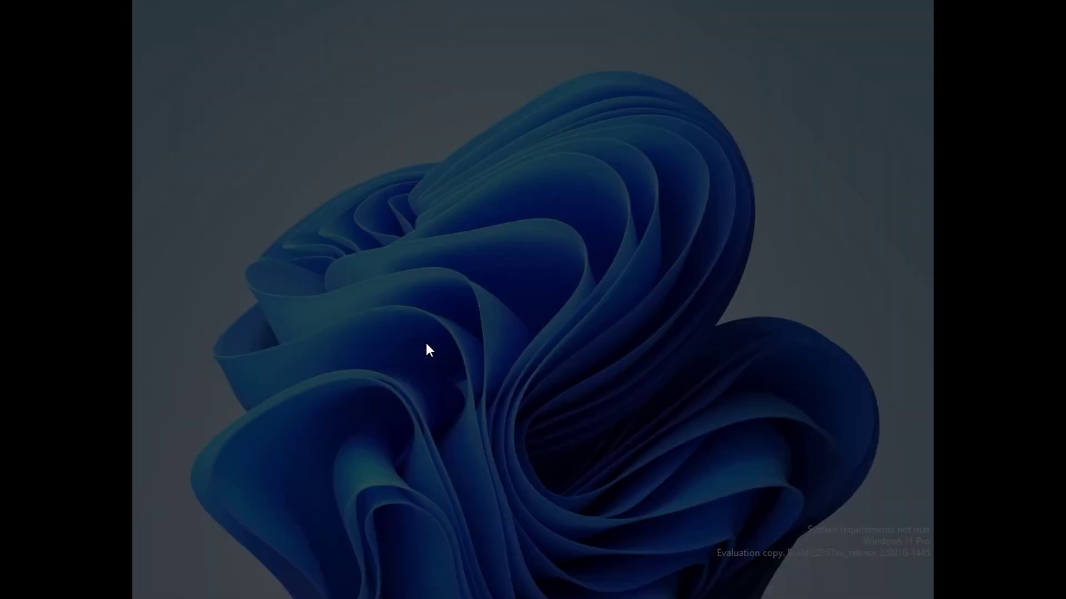
pyautogui.click(450, 431)
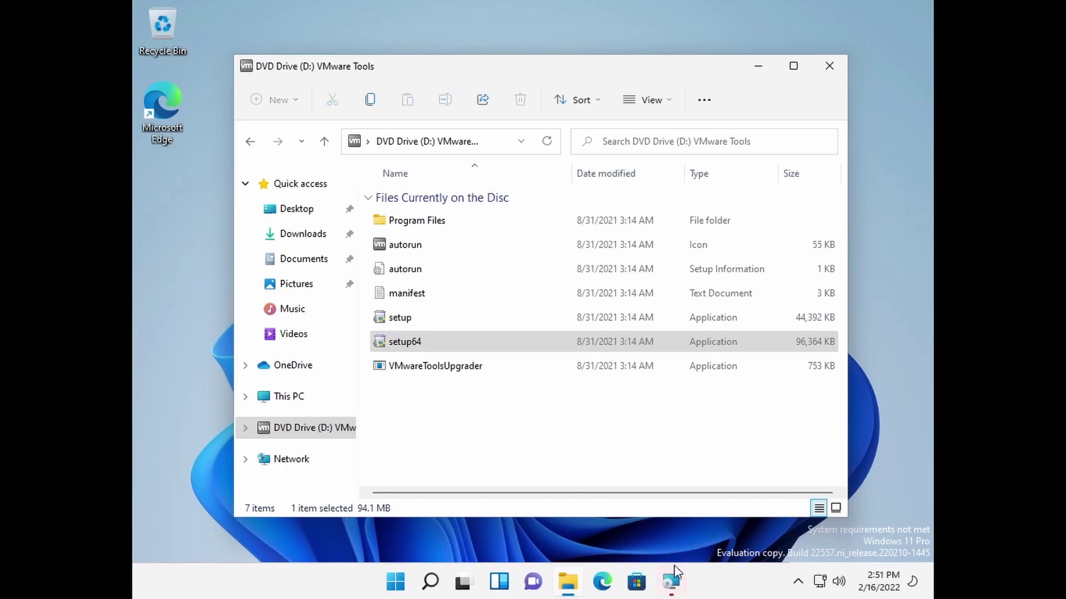
# Install VMware Tools with the wizard's default options, finish the setup and decline the immediate restart.
pyautogui.click(673, 572)
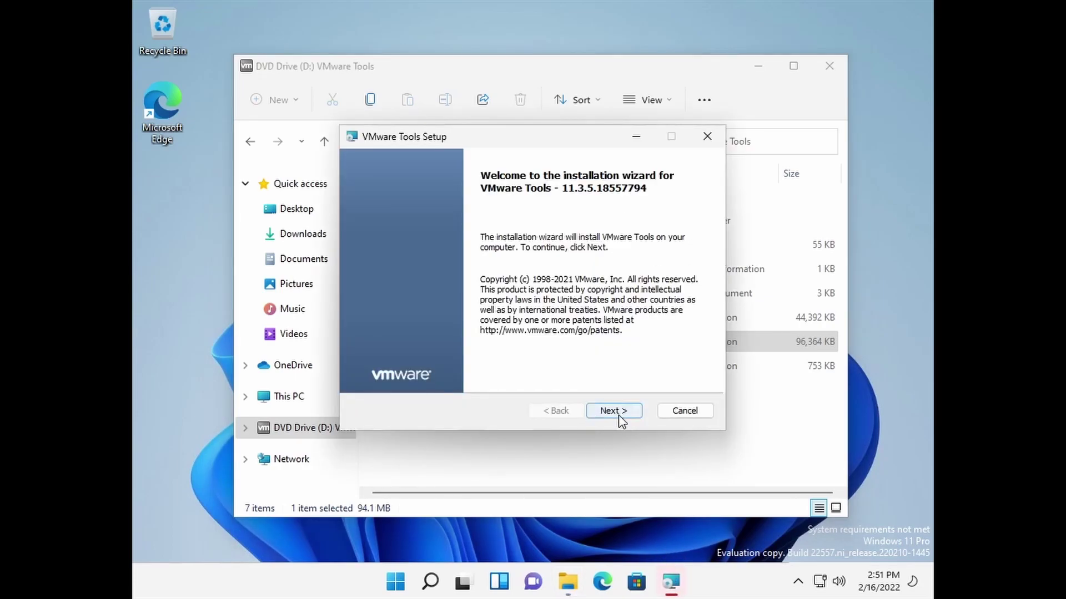
pyautogui.click(619, 416)
pyautogui.click(620, 416)
pyautogui.click(620, 417)
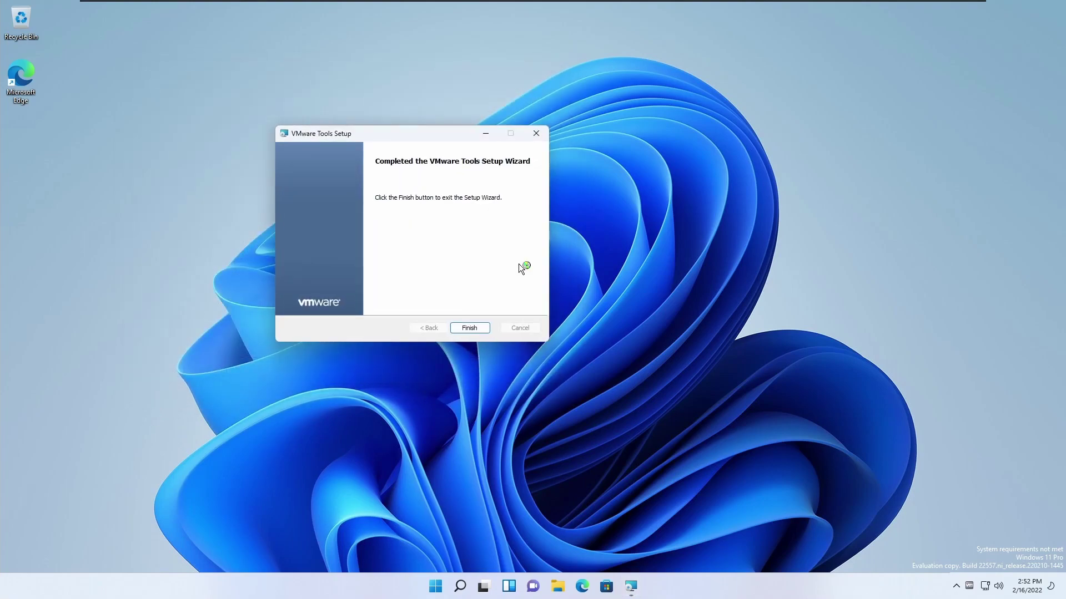
pyautogui.click(483, 328)
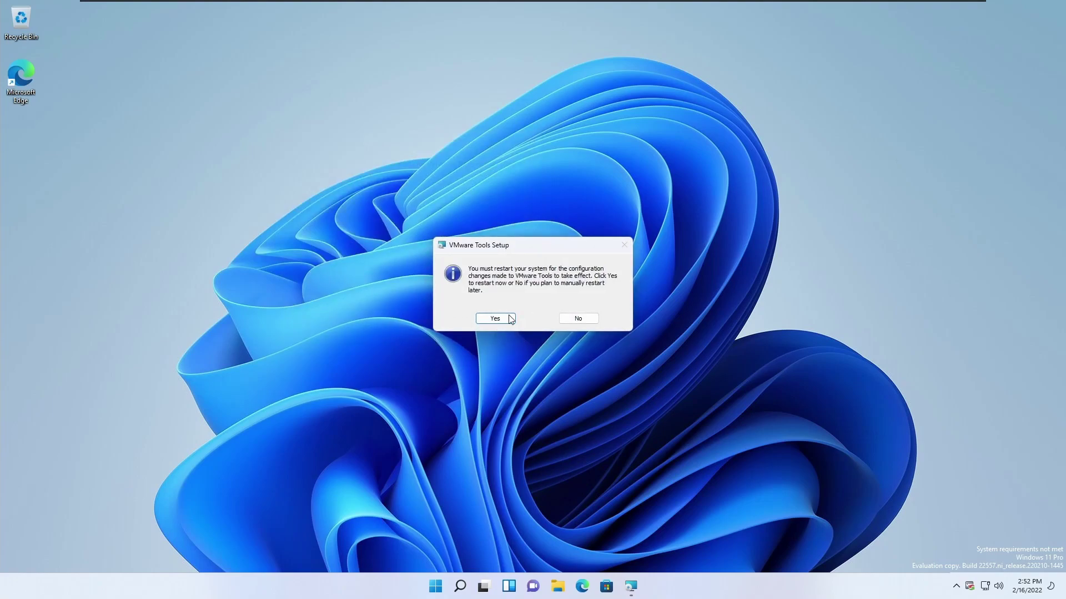
pyautogui.click(580, 320)
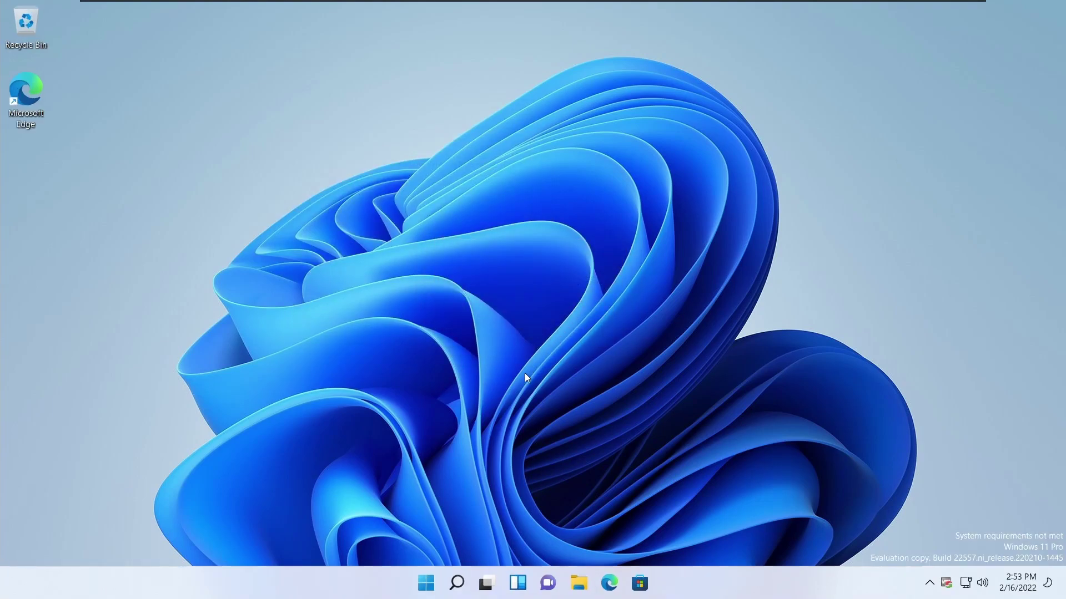
# Show the full list of installed apps and look inside the Accessibility folder.
pyautogui.click(434, 579)
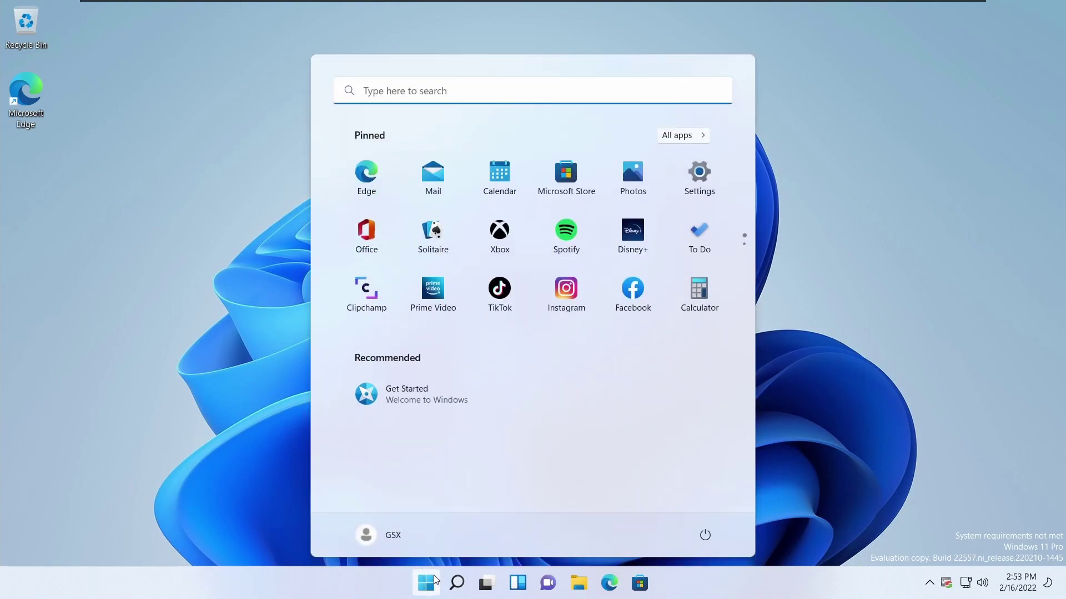
pyautogui.click(674, 135)
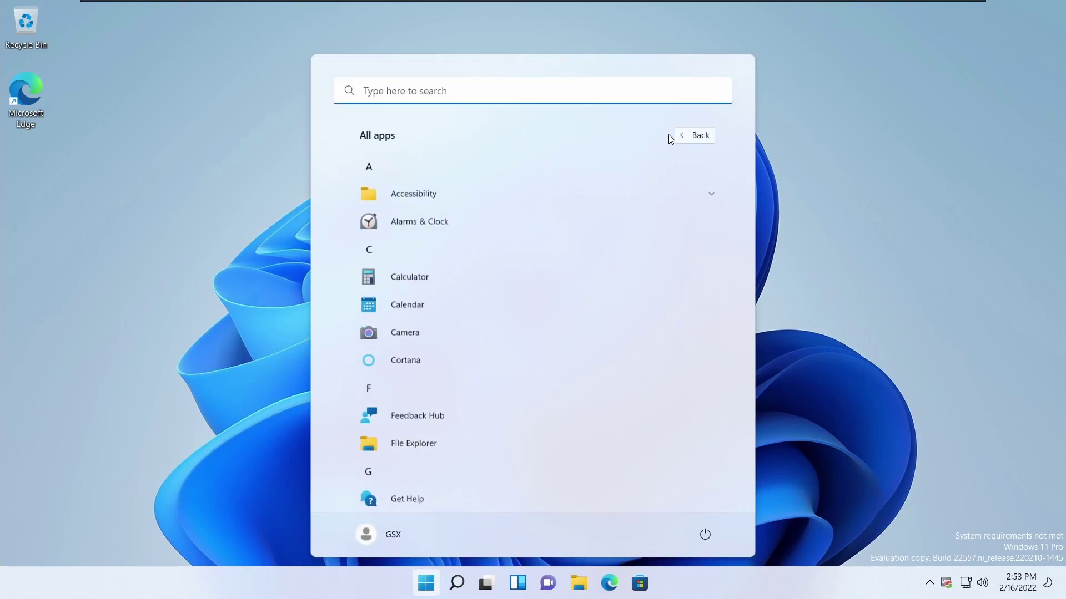
pyautogui.click(675, 203)
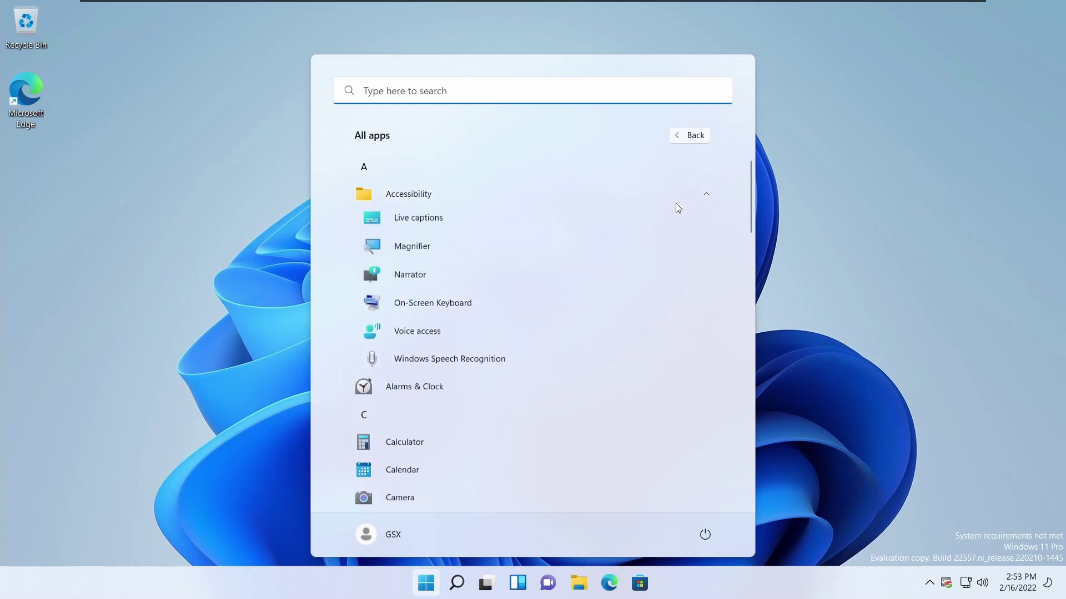
pyautogui.click(683, 194)
# Look through the whole alphabetical list of preinstalled apps, from A to Y and back to the beginning.
pyautogui.scroll(-7, 668, 221)
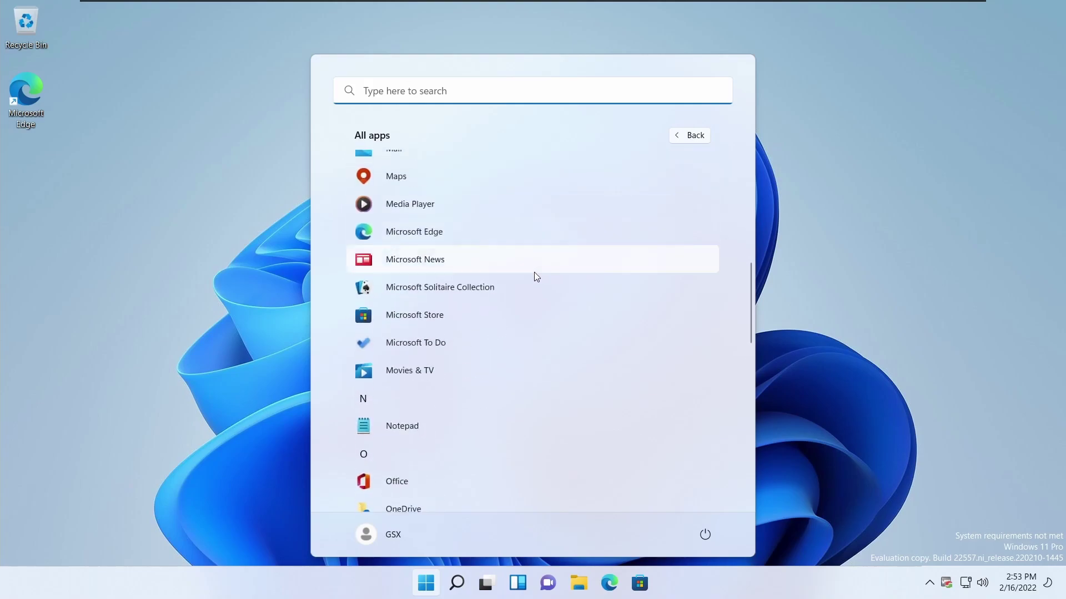
pyautogui.scroll(1, 530, 274)
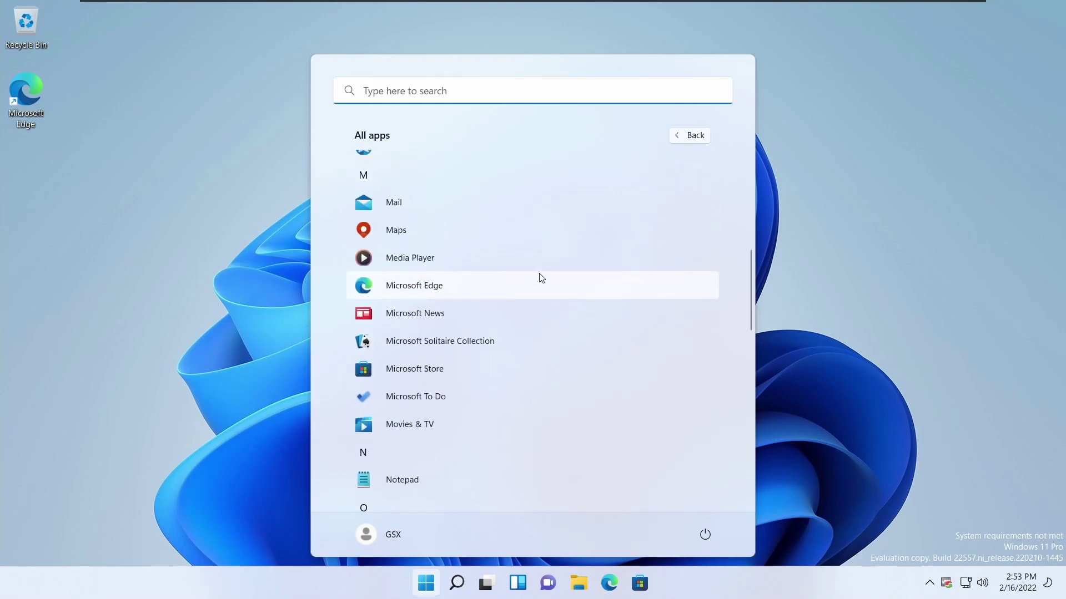
pyautogui.scroll(-5, 541, 278)
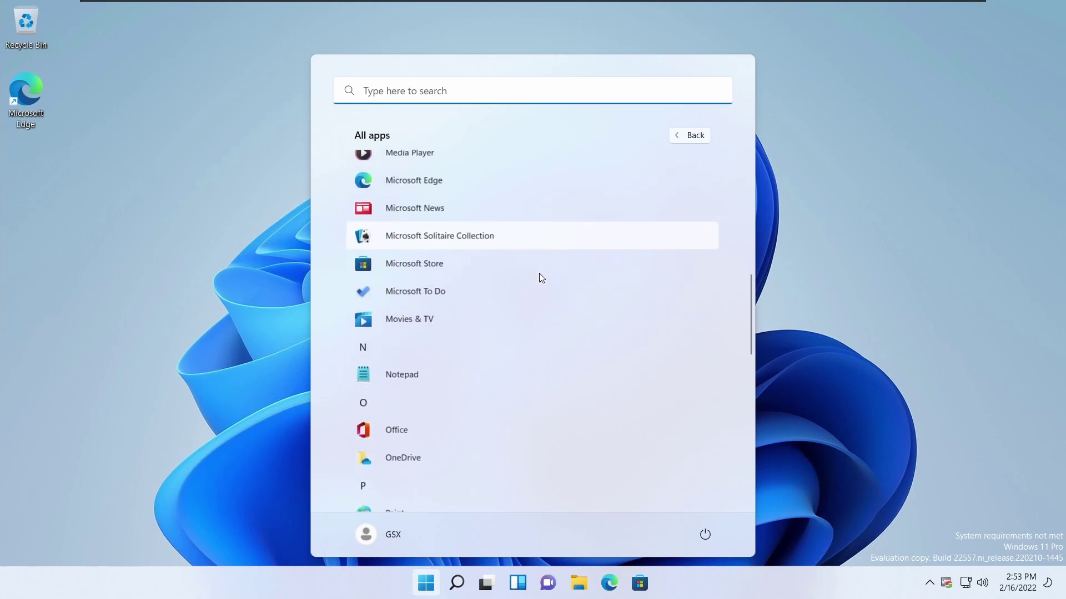
pyautogui.scroll(-6, 541, 278)
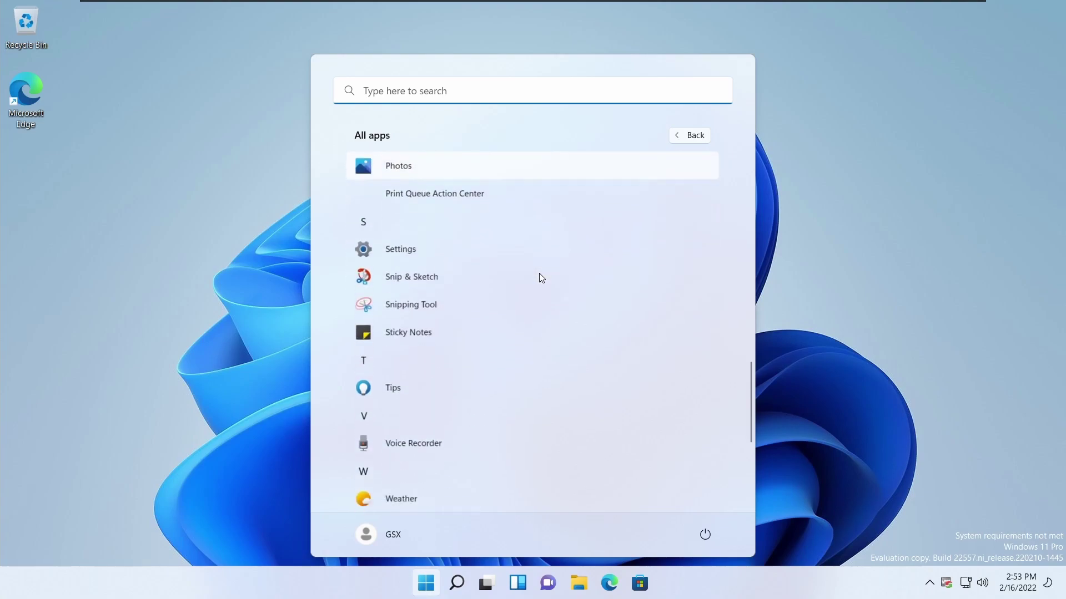
pyautogui.scroll(-1, 541, 278)
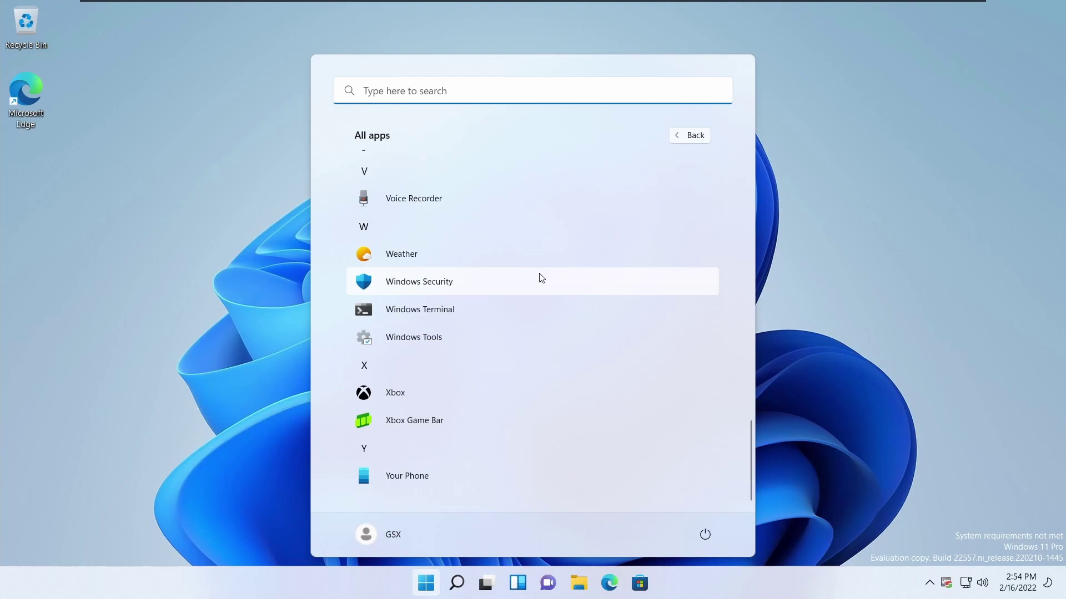
pyautogui.scroll(10, 541, 277)
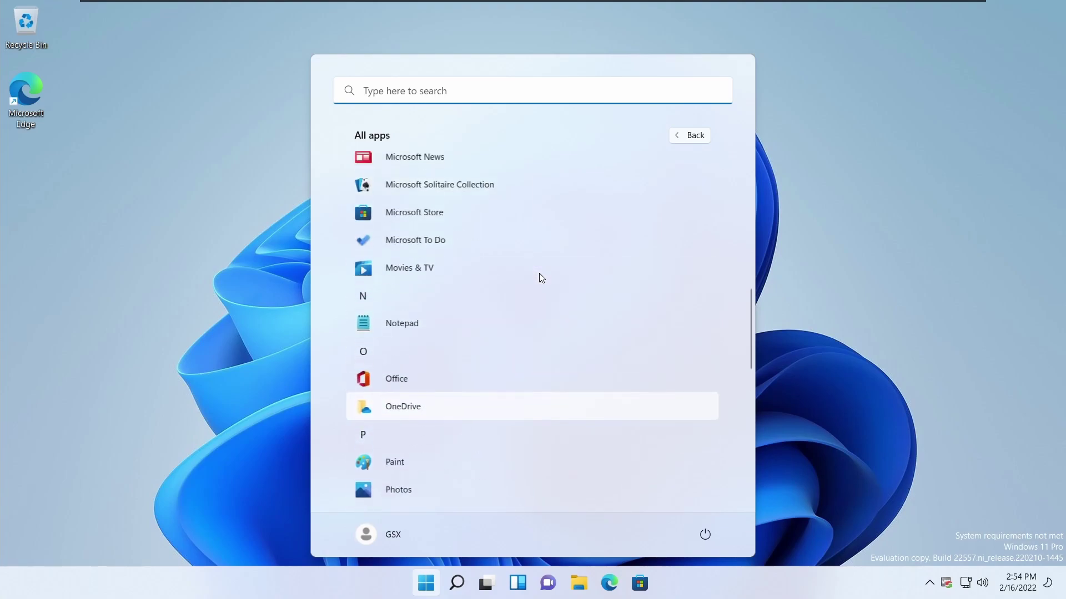
pyautogui.scroll(3, 541, 277)
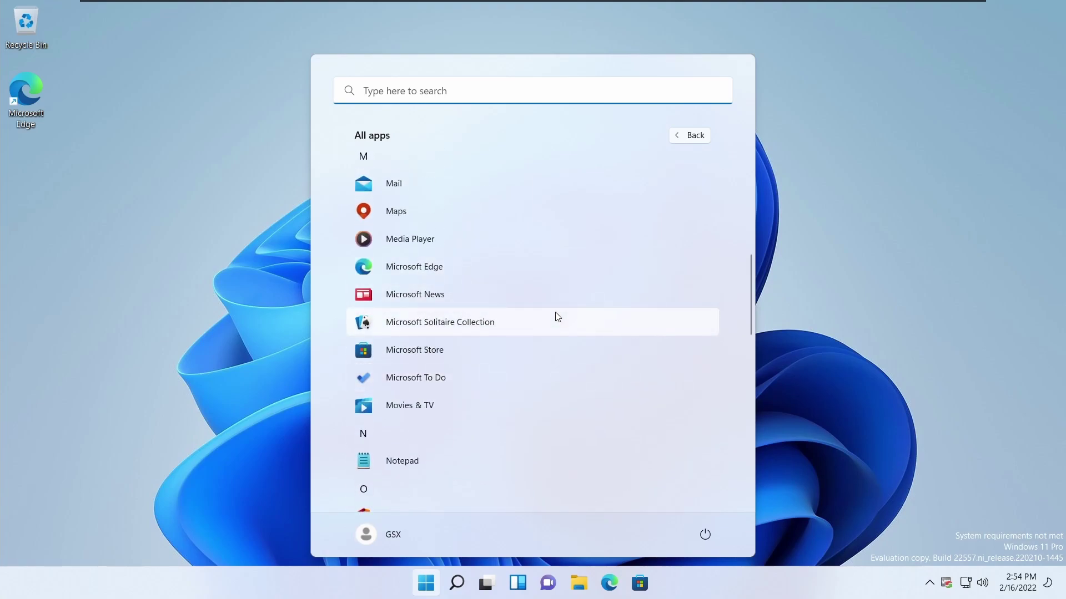
pyautogui.scroll(1, 557, 317)
pyautogui.scroll(2, 557, 317)
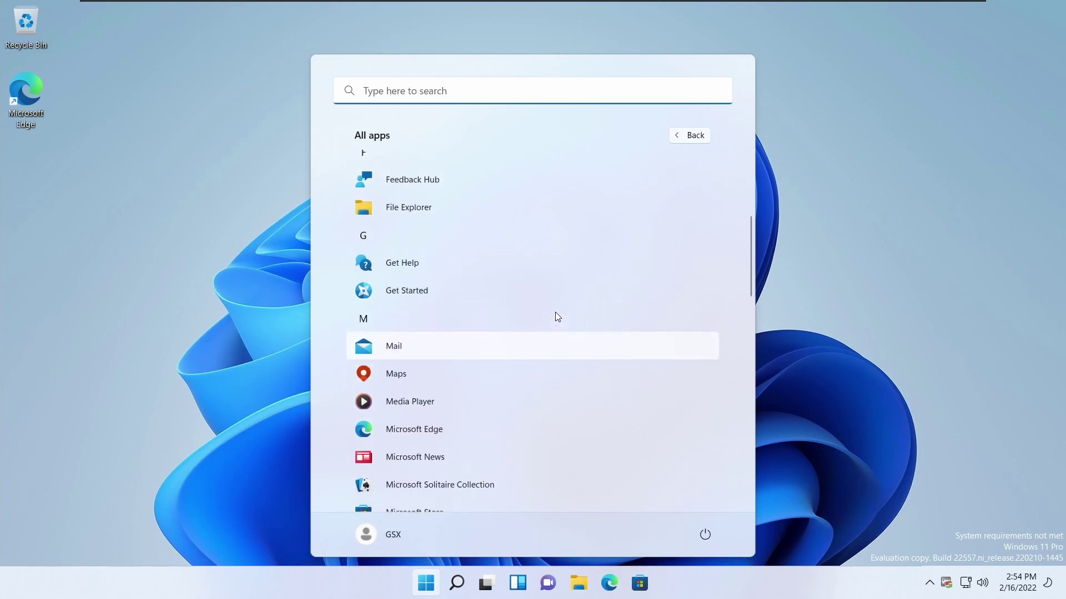
pyautogui.scroll(3, 558, 317)
pyautogui.scroll(2, 557, 317)
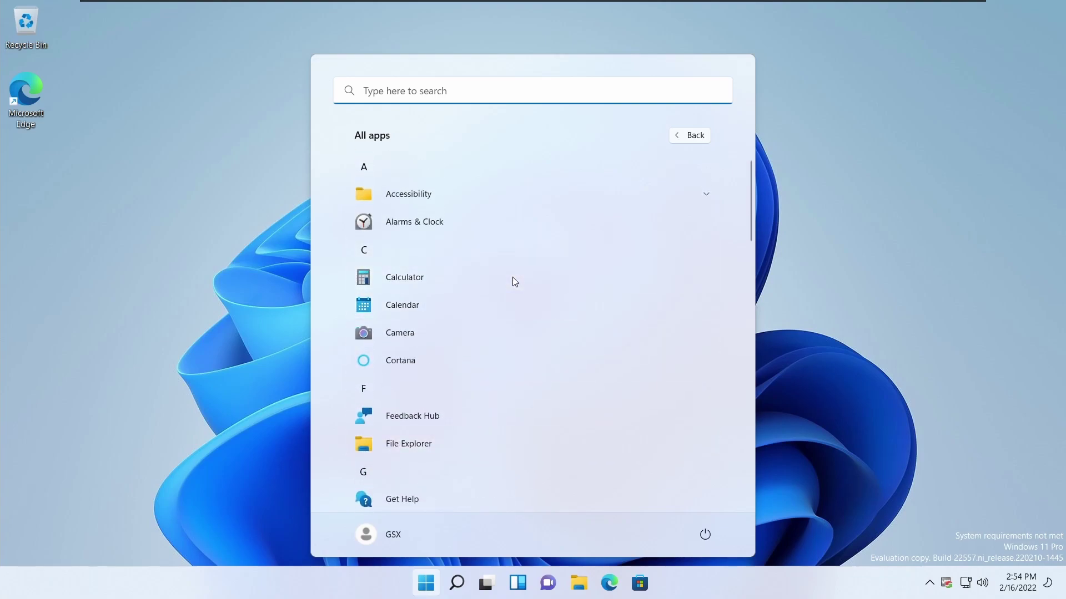
# Launch Calculator from the list of installed apps and close it again.
pyautogui.click(420, 277)
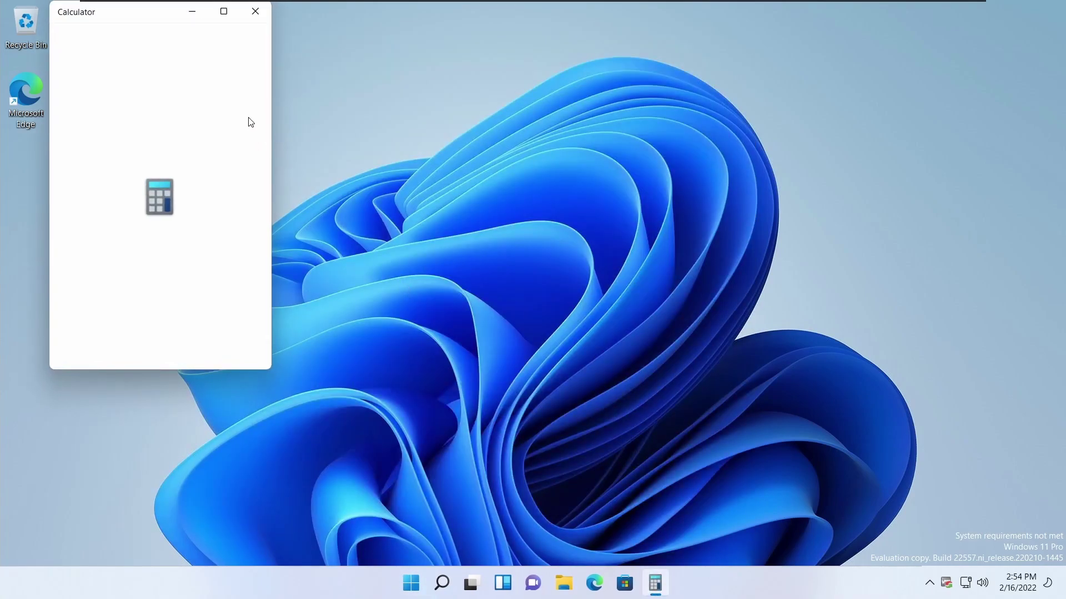
pyautogui.click(258, 18)
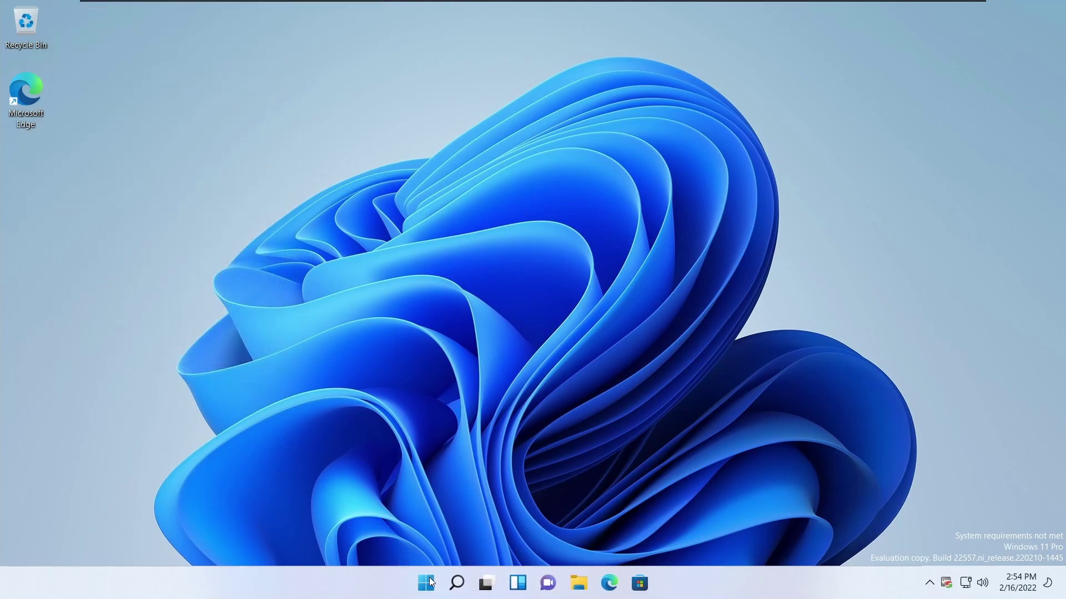
# Launch Media Player from the full alphabetical list of apps.
pyautogui.click(423, 584)
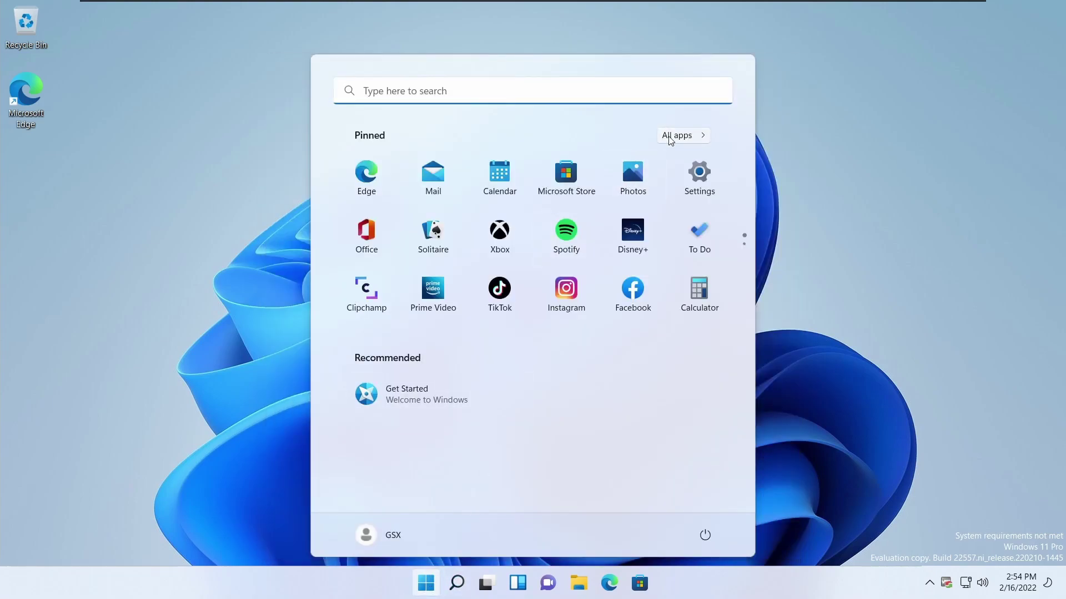
pyautogui.click(671, 135)
pyautogui.scroll(-3, 485, 322)
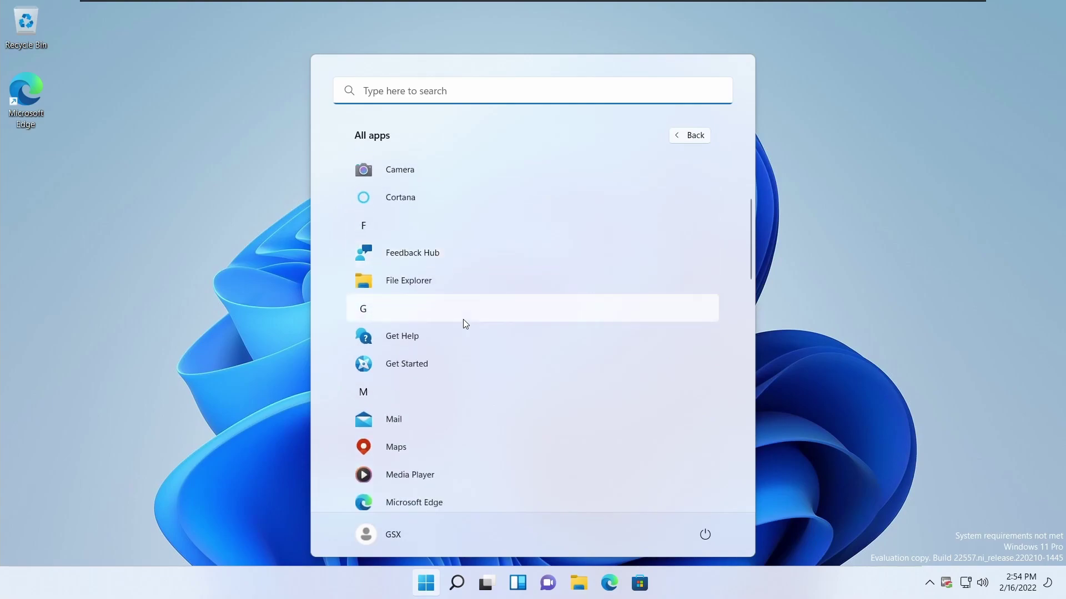
pyautogui.scroll(-3, 463, 319)
pyautogui.scroll(-2, 439, 335)
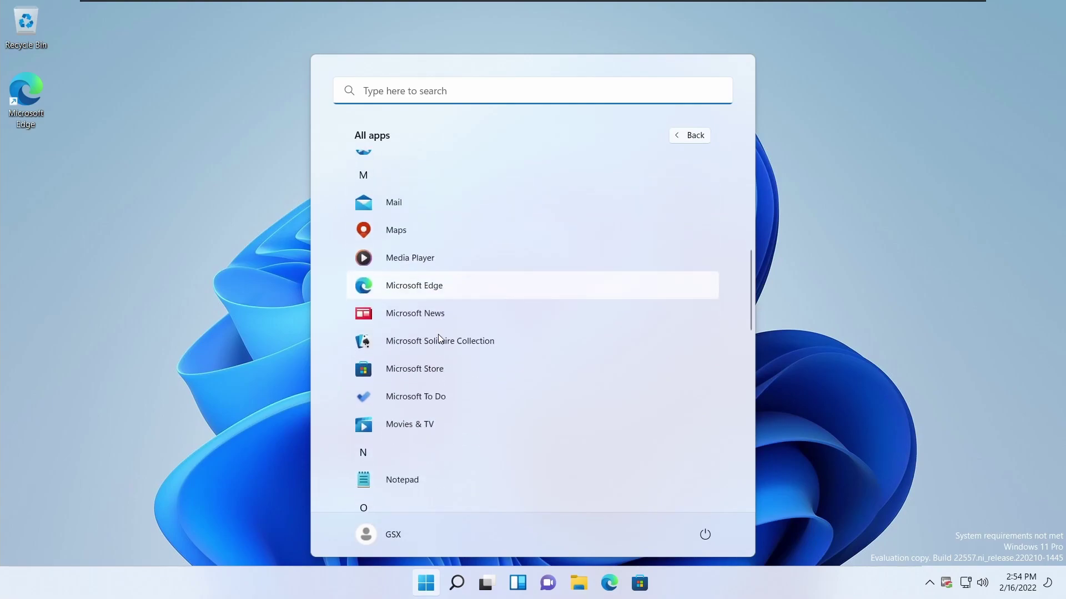
pyautogui.click(438, 266)
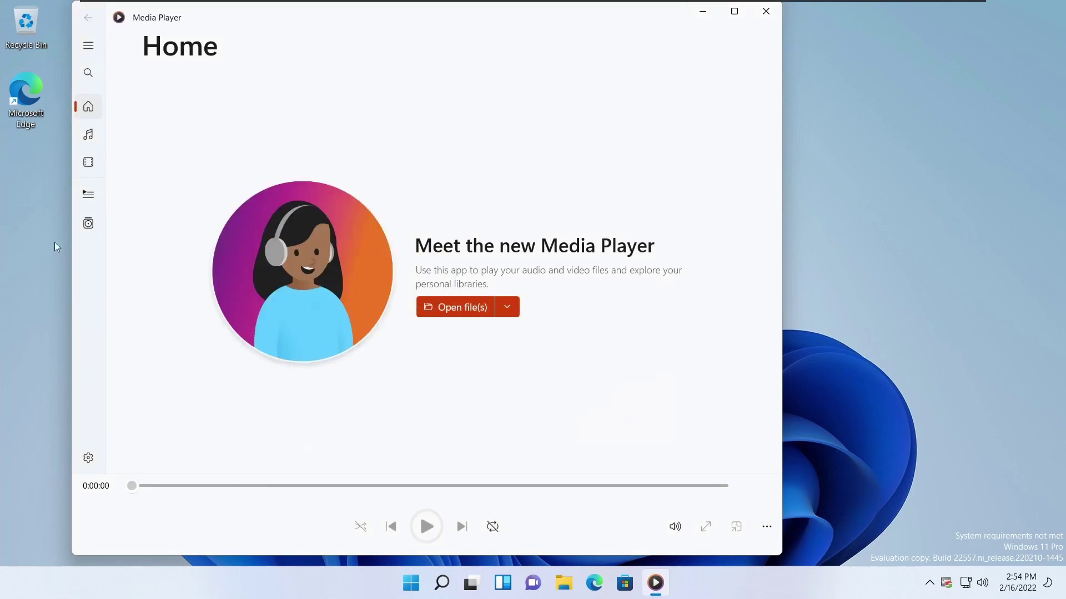
# Look through the music library, video library, play queue and playlists pages of Media Player.
pyautogui.click(91, 136)
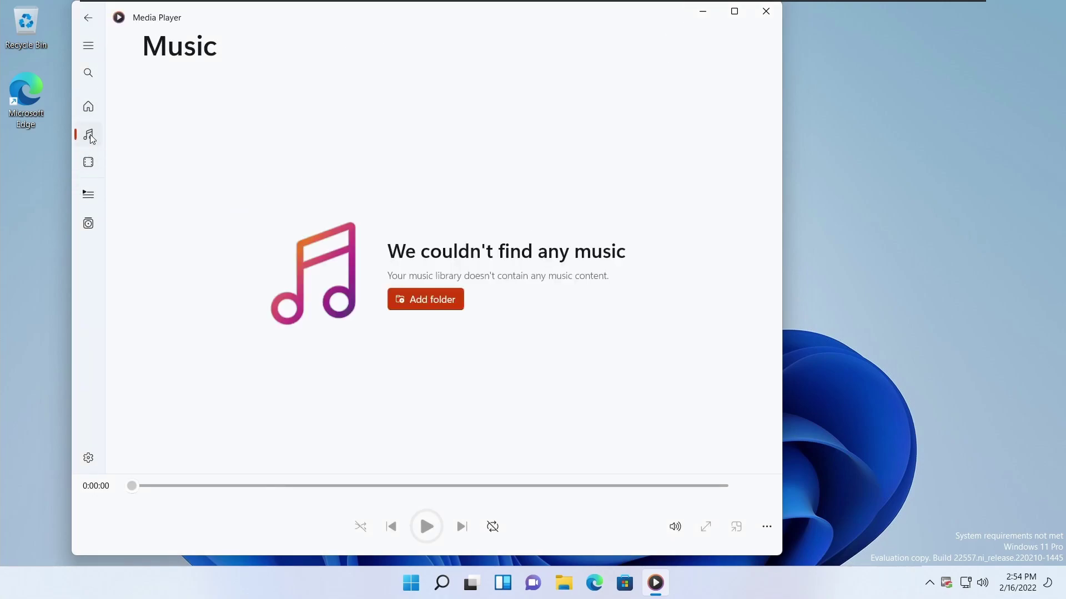
pyautogui.click(89, 162)
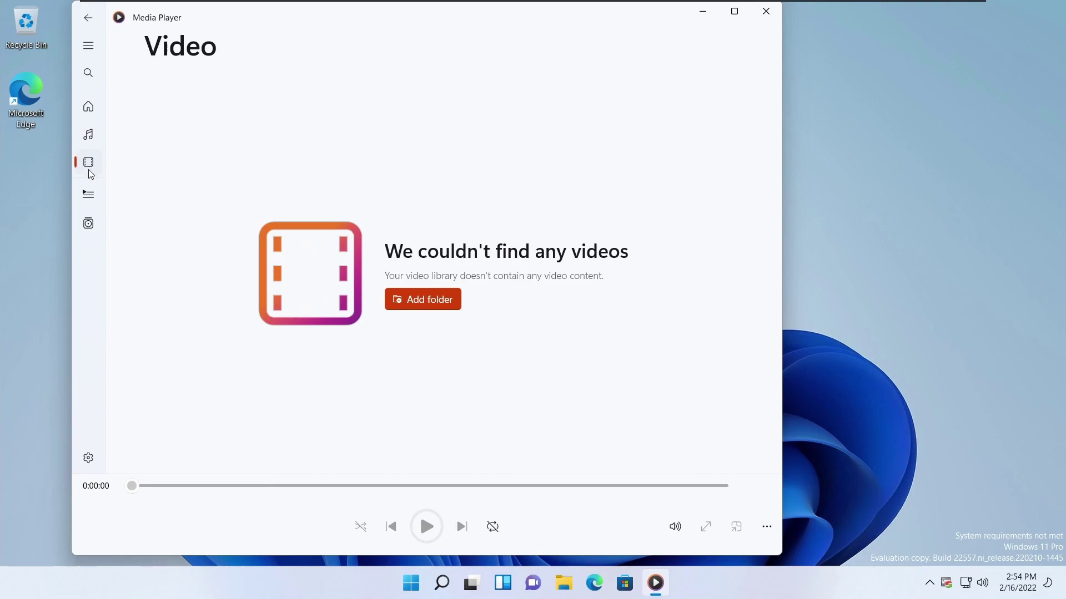
pyautogui.click(89, 194)
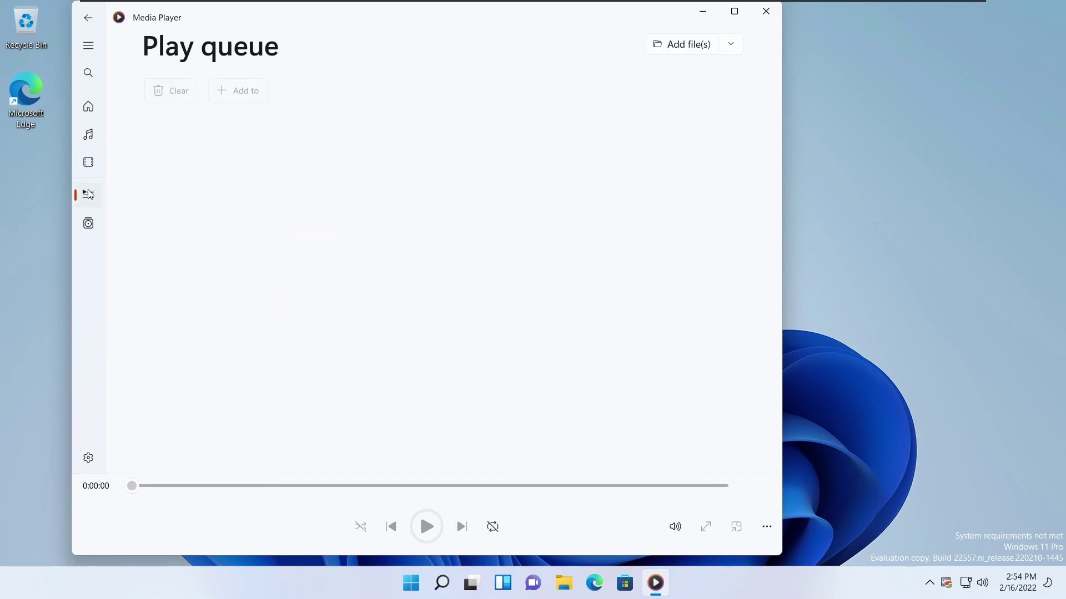
pyautogui.click(89, 228)
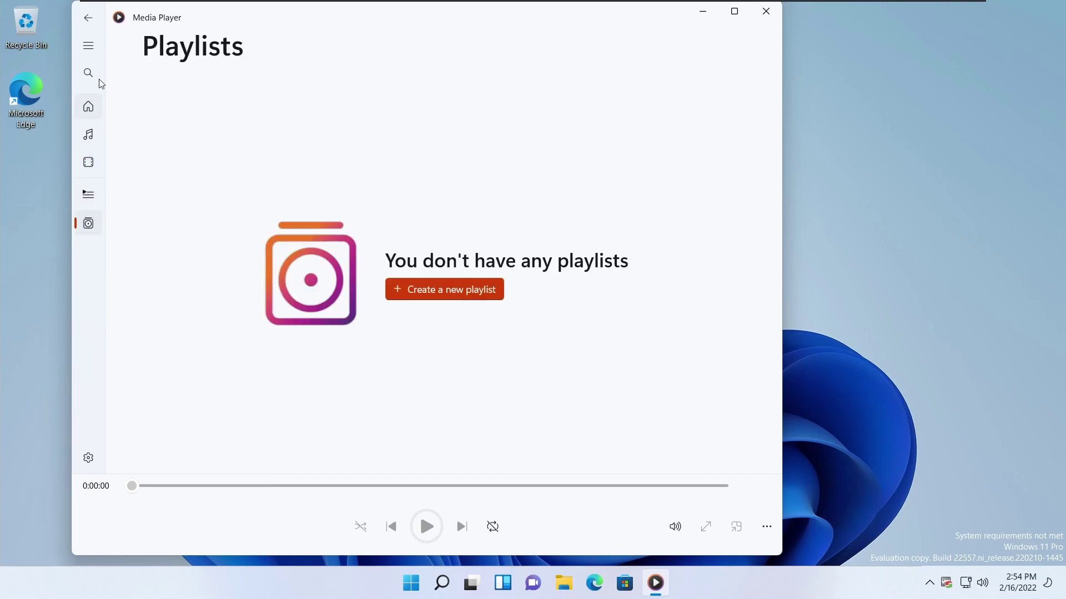
# Examine Media Player's settings for libraries, personalization and media info, and close the app.
pyautogui.click(87, 49)
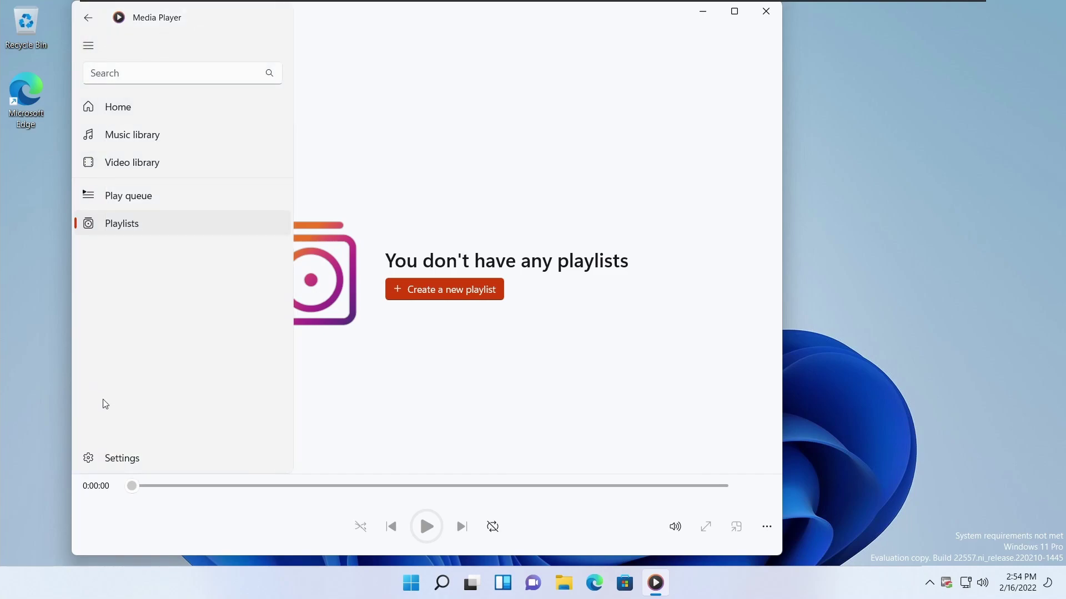
pyautogui.click(106, 461)
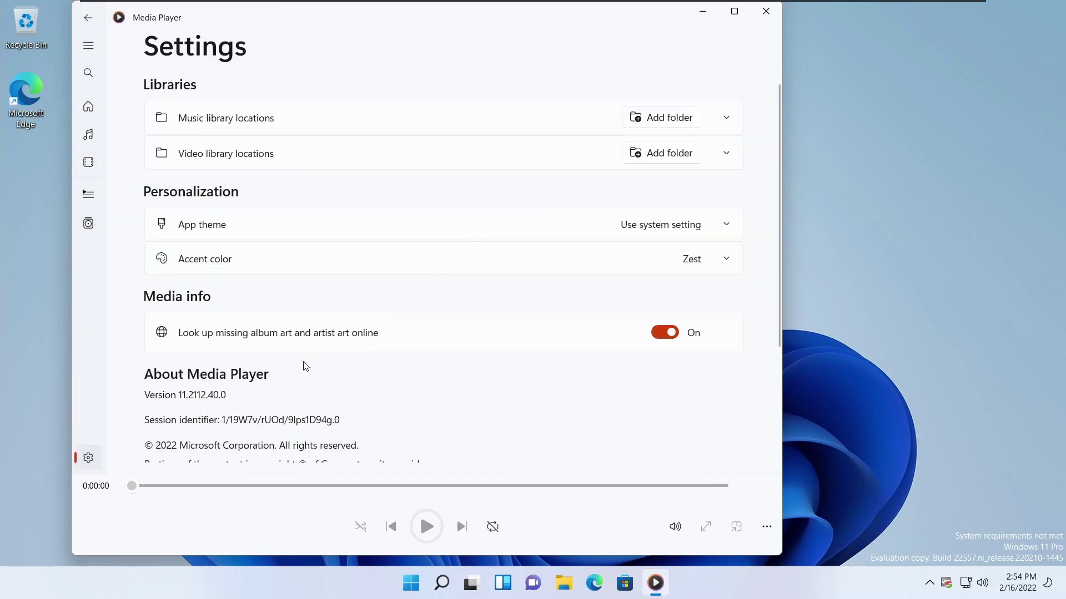
pyautogui.scroll(-3, 303, 364)
pyautogui.scroll(3, 298, 363)
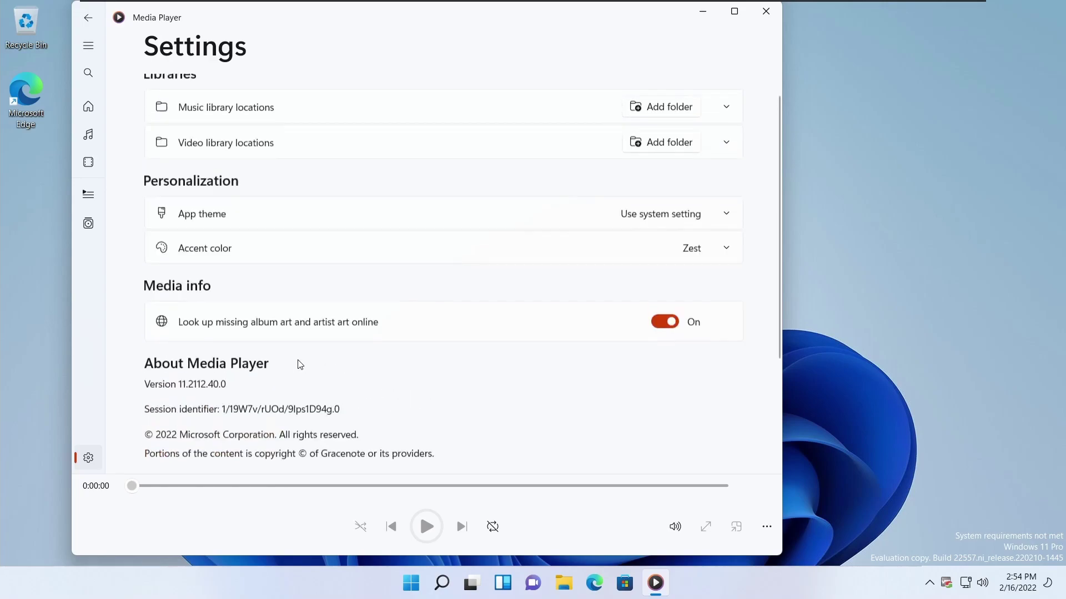
pyautogui.click(765, 13)
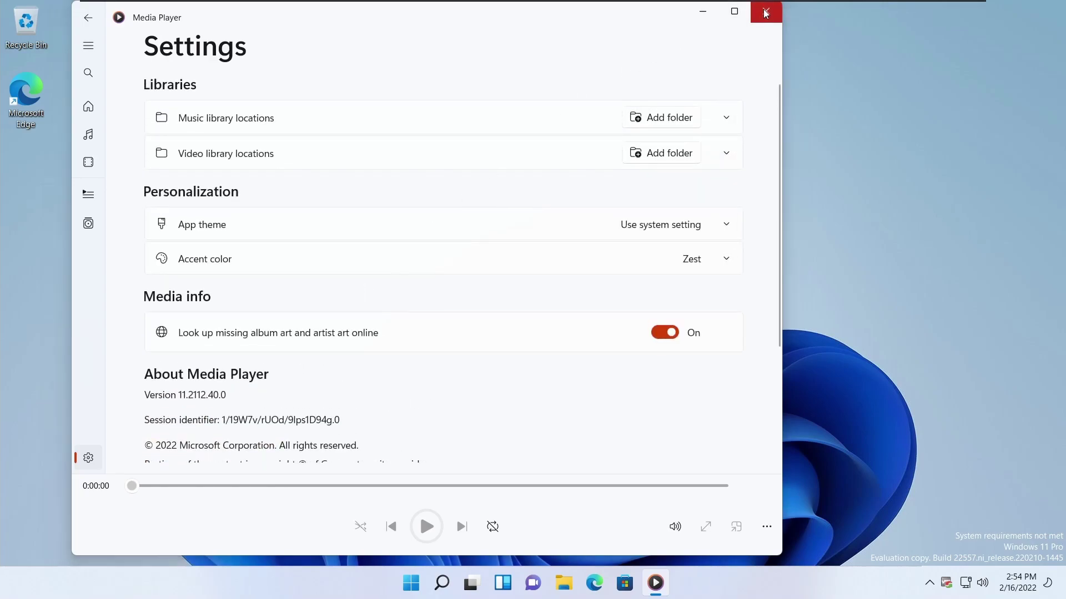
# Launch Notepad from the full list of installed apps and close it again.
pyautogui.click(426, 584)
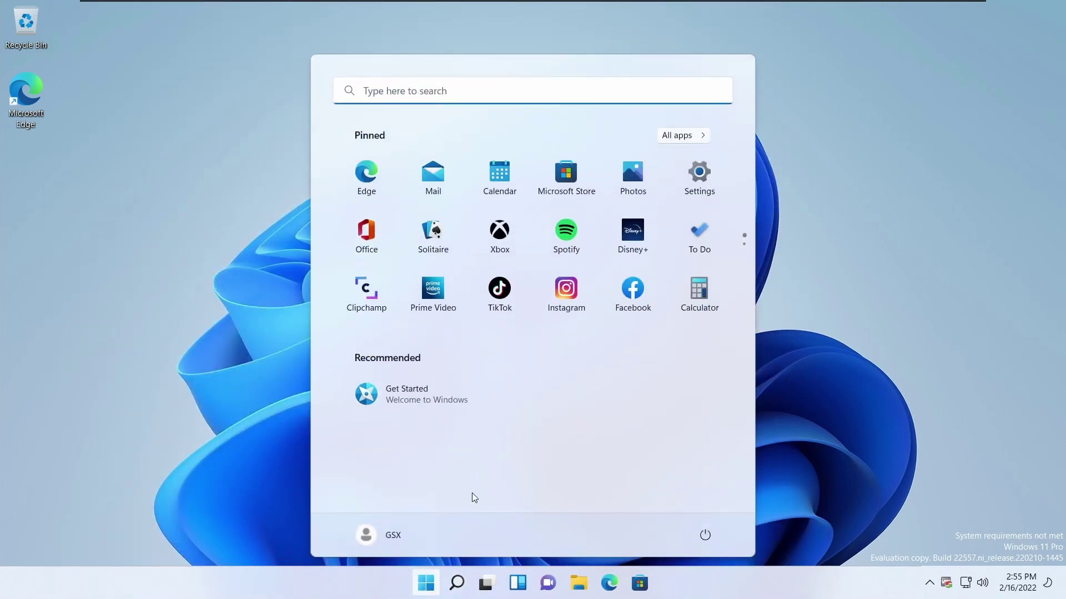
pyautogui.click(703, 136)
pyautogui.scroll(-6, 508, 361)
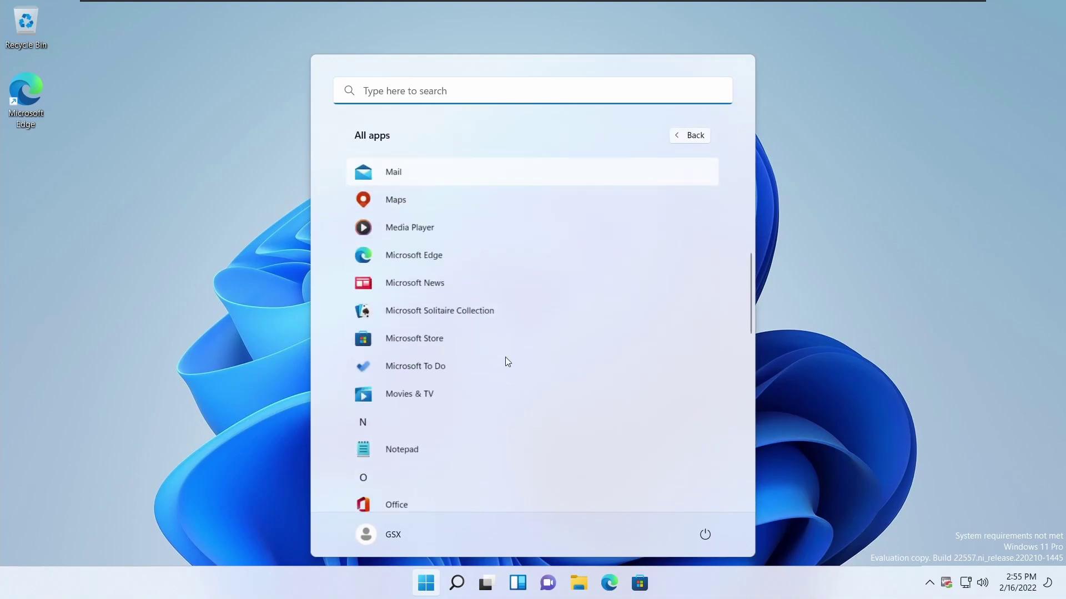
pyautogui.scroll(-2, 518, 389)
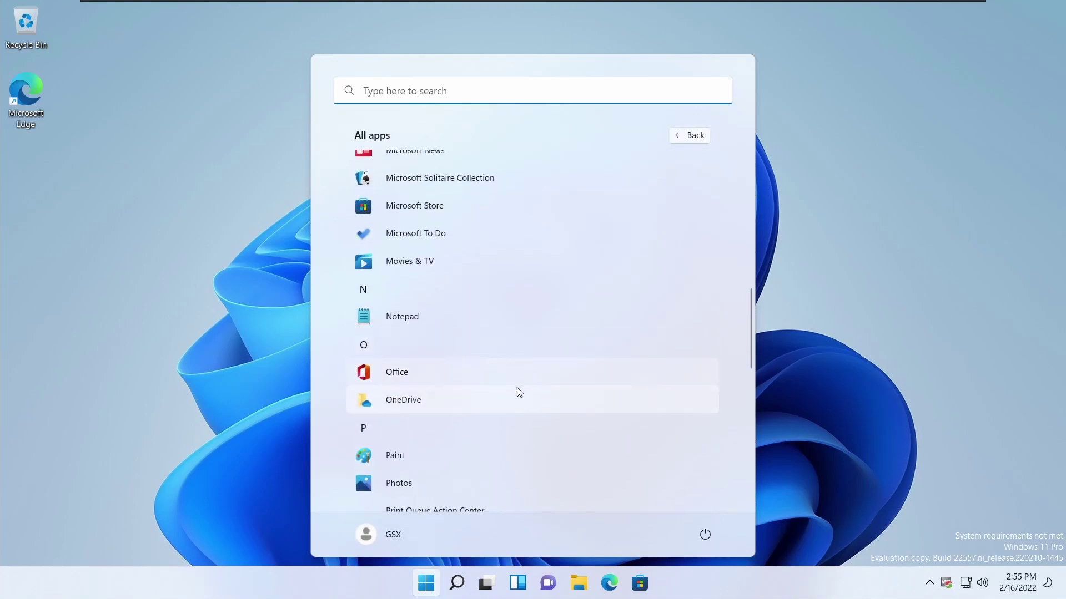
pyautogui.click(473, 271)
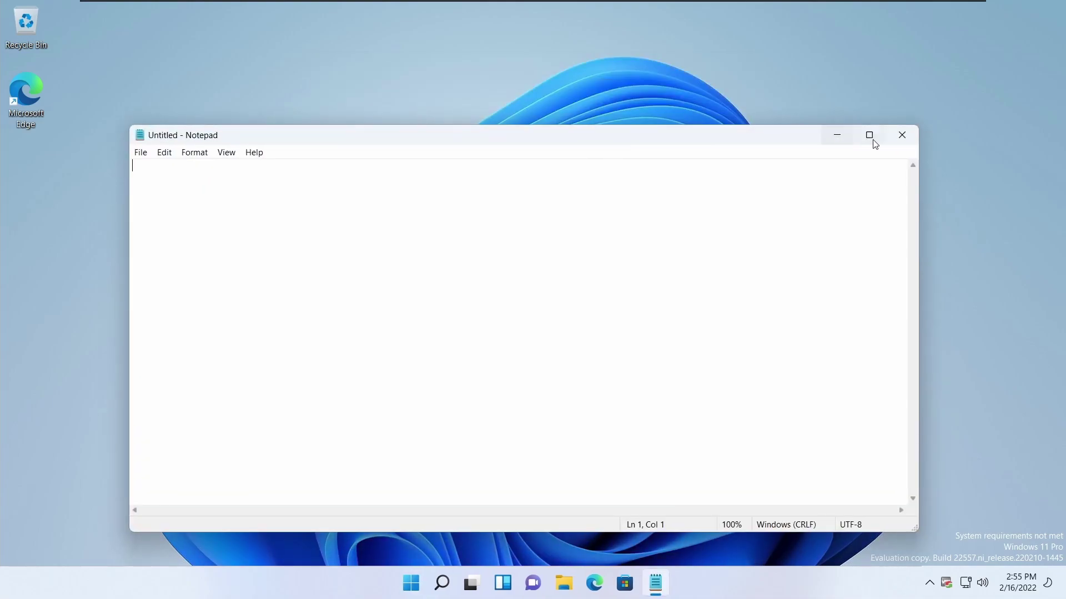
pyautogui.click(899, 135)
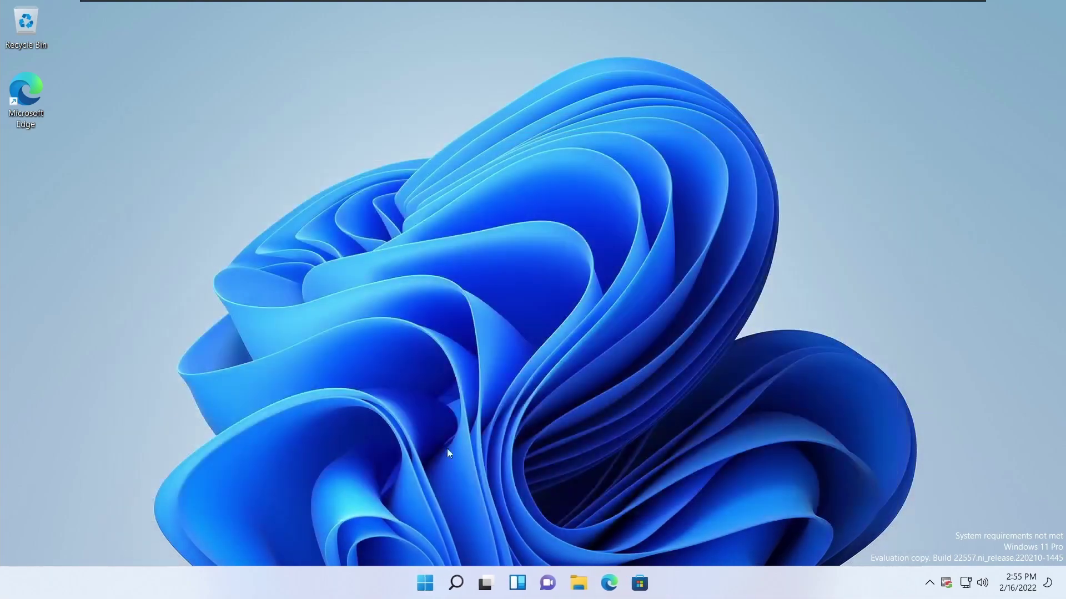
# Look through the full app list down to Your Phone and bring up Windows Search.
pyautogui.click(426, 582)
pyautogui.click(703, 137)
pyautogui.scroll(-12, 567, 318)
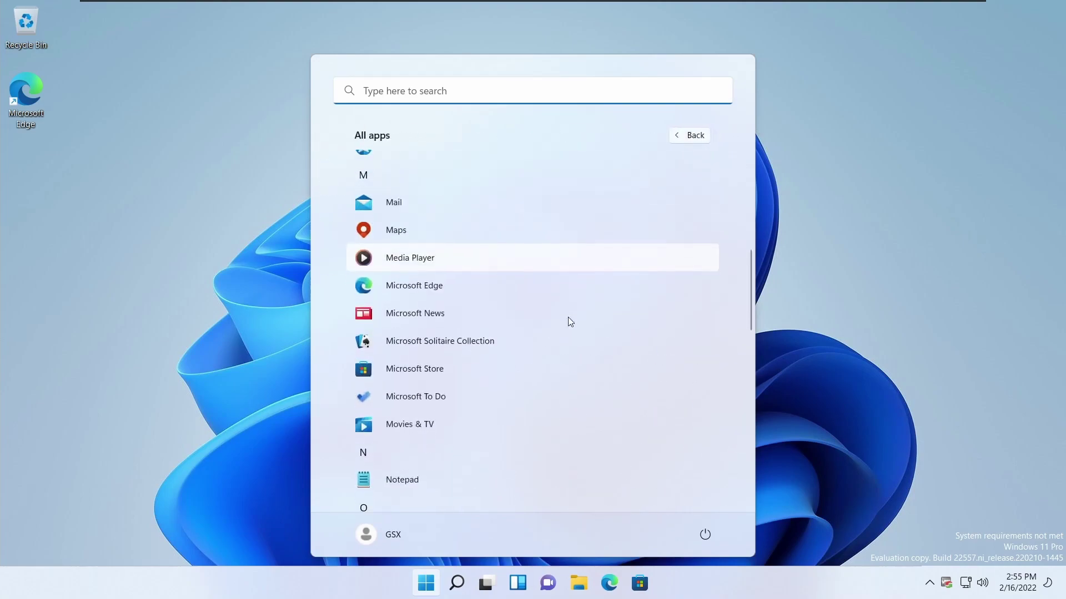
pyautogui.scroll(-5, 560, 323)
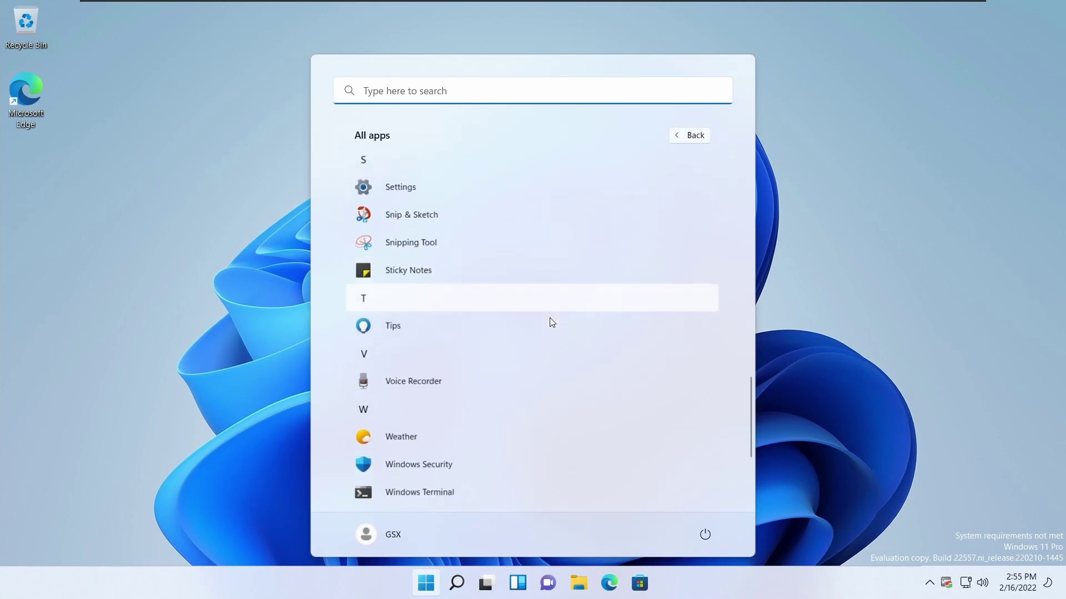
pyautogui.scroll(-2, 550, 320)
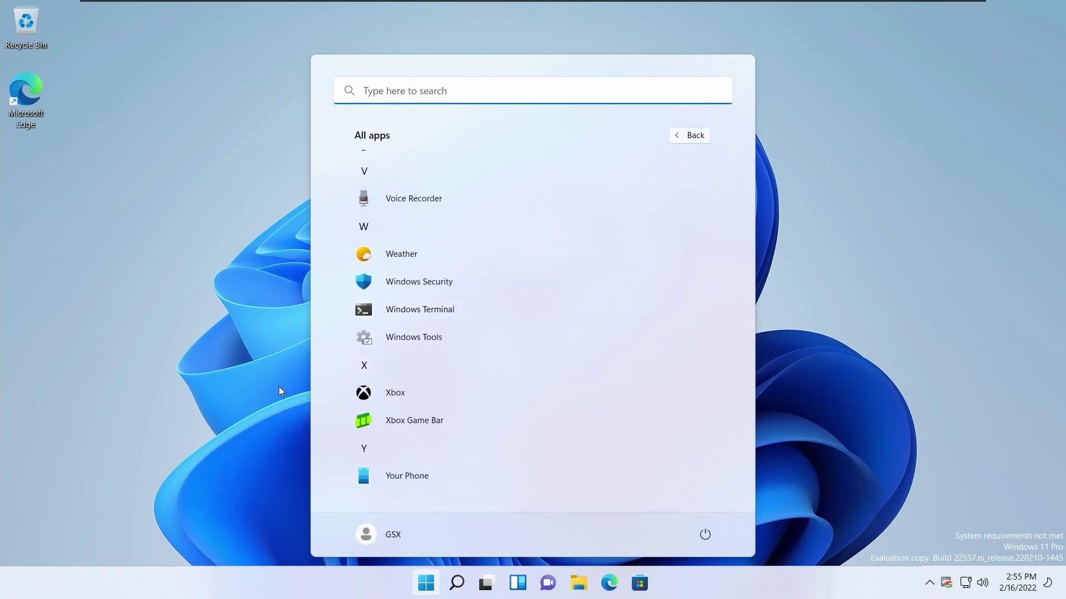
pyautogui.click(451, 584)
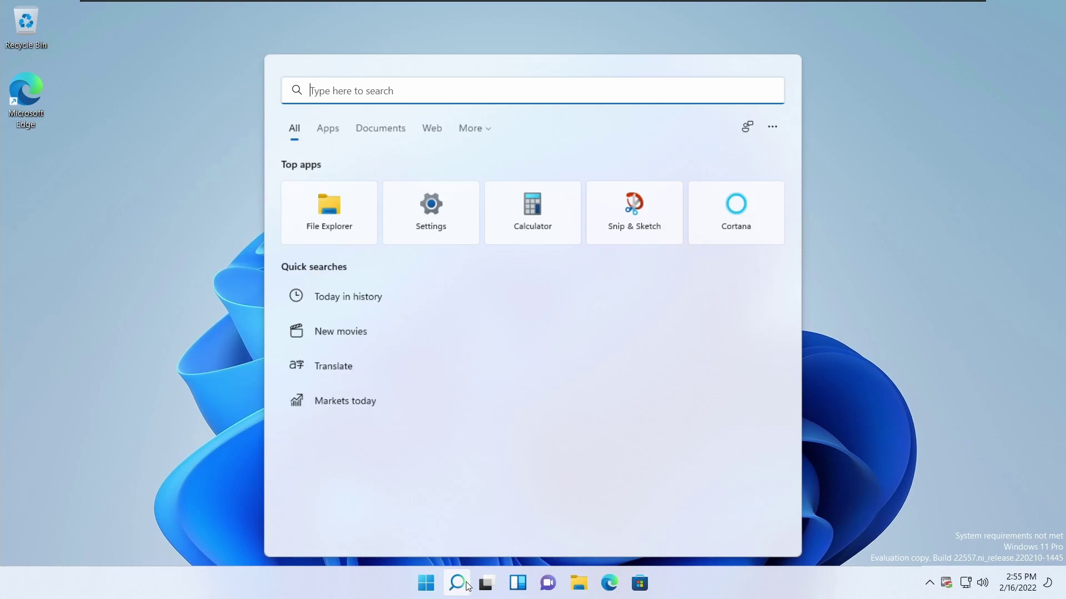
# Add a second virtual desktop in Task View, remove it again and return to the desktop.
pyautogui.click(484, 584)
pyautogui.click(482, 586)
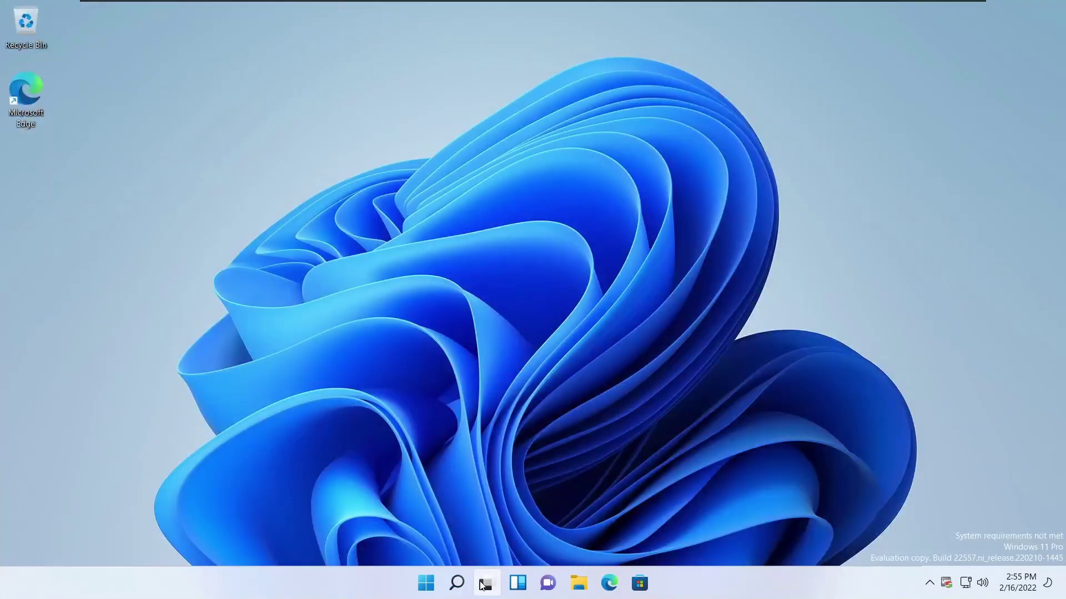
pyautogui.click(483, 584)
pyautogui.click(624, 502)
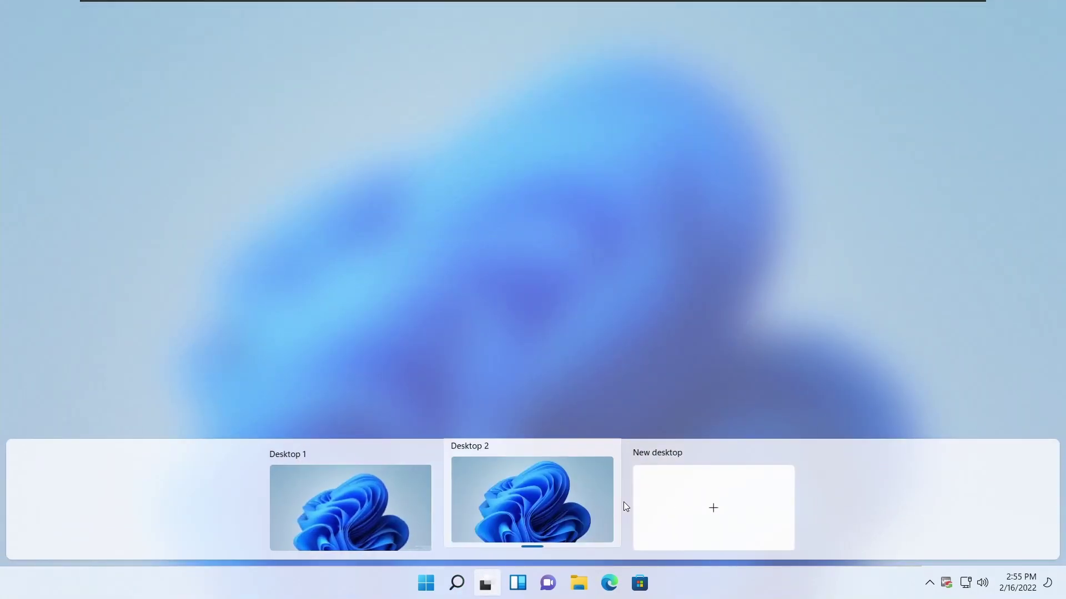
pyautogui.click(690, 492)
pyautogui.click(700, 454)
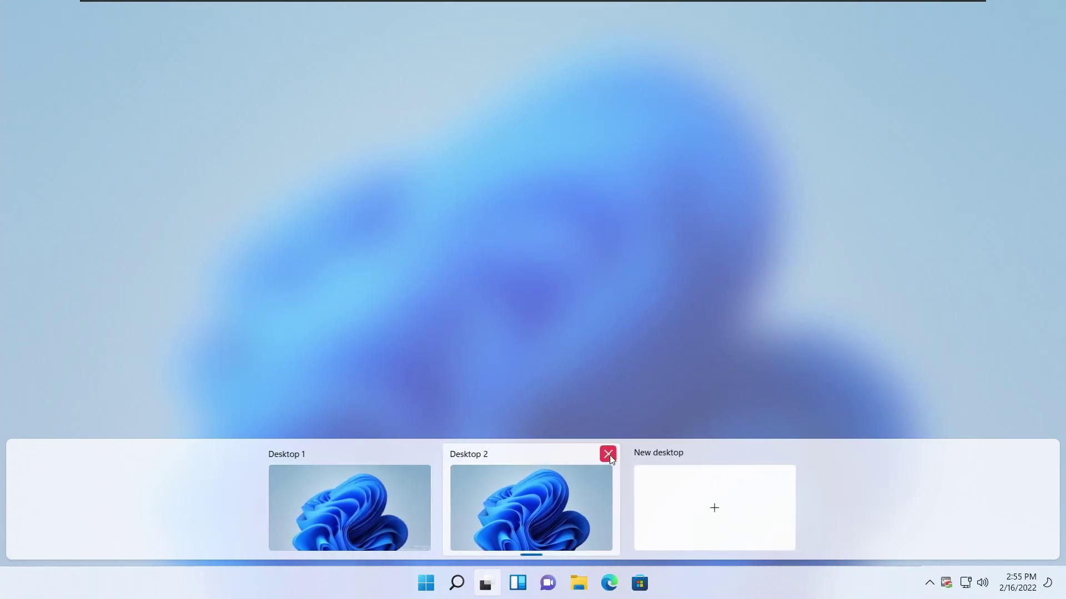
pyautogui.click(609, 455)
pyautogui.click(610, 371)
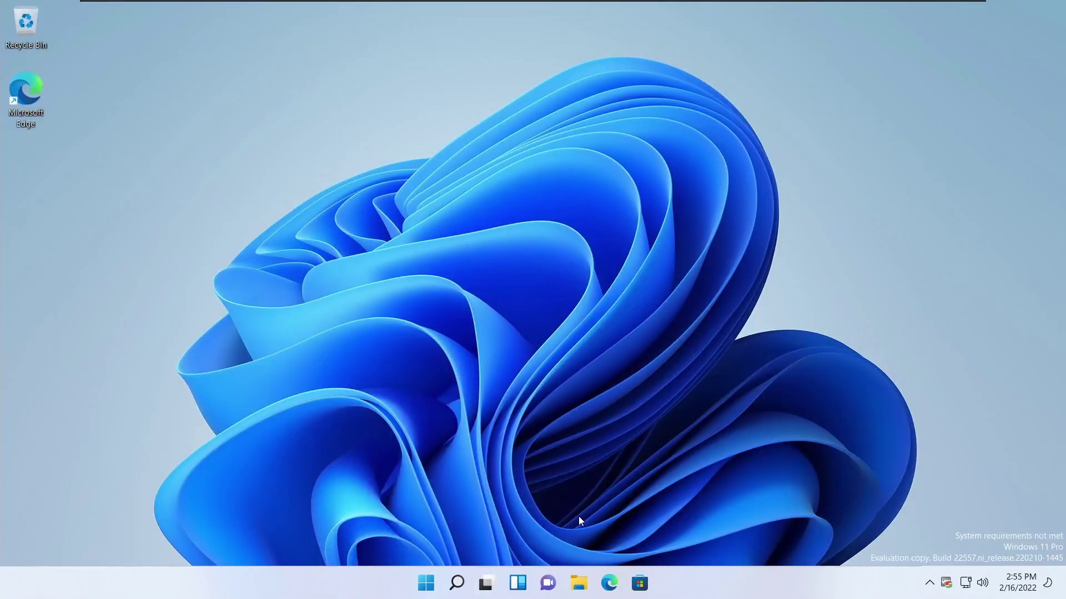
# Open File Explorer, look at This PC and its Pictures folder, and minimize the window.
pyautogui.click(582, 584)
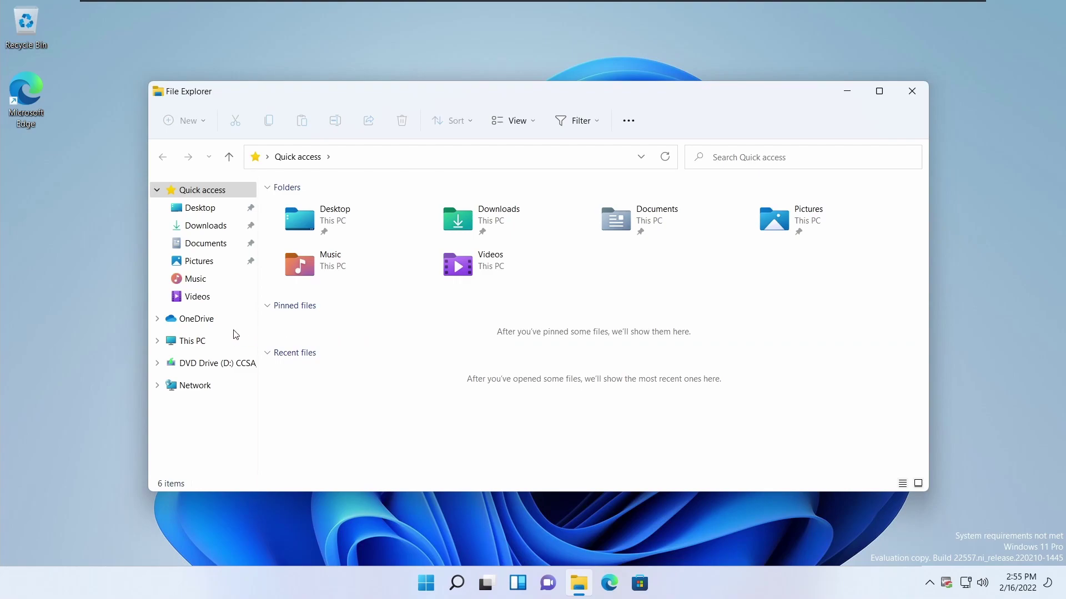
pyautogui.click(203, 340)
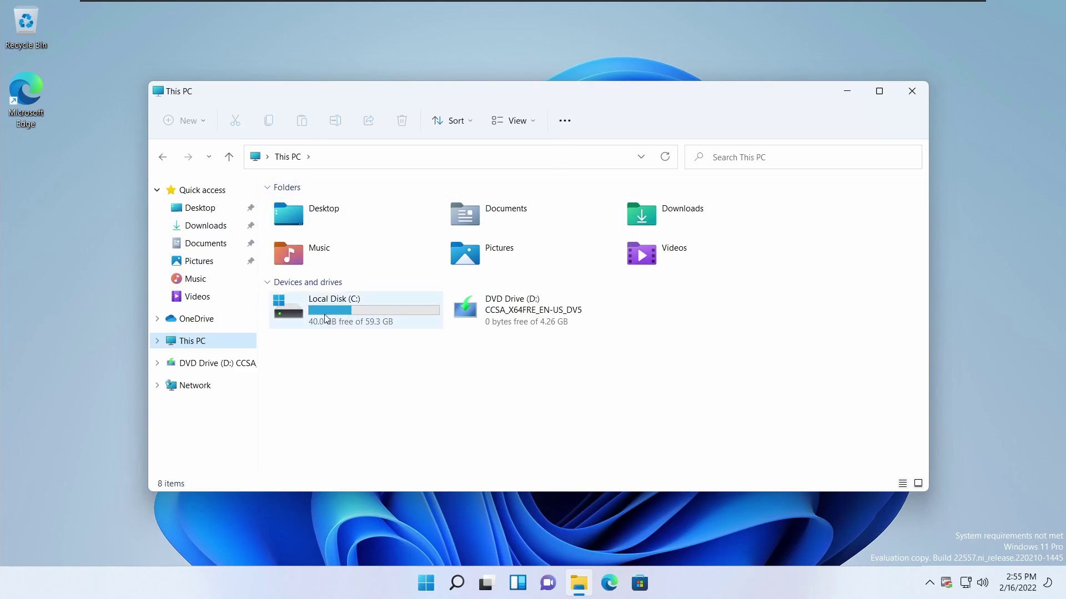
pyautogui.click(467, 261)
pyautogui.doubleClick(466, 259)
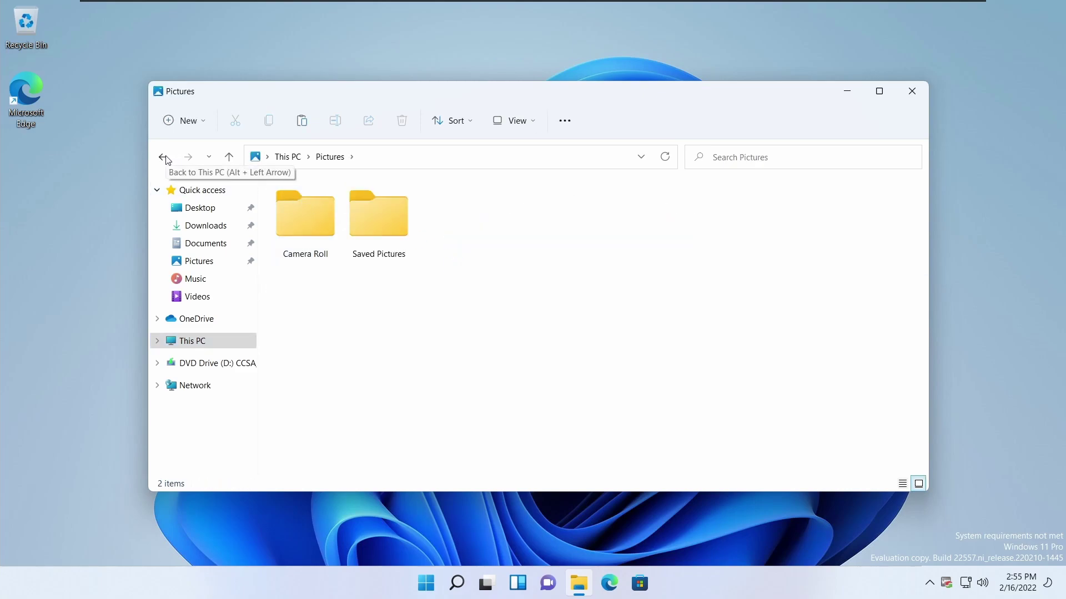
pyautogui.click(848, 93)
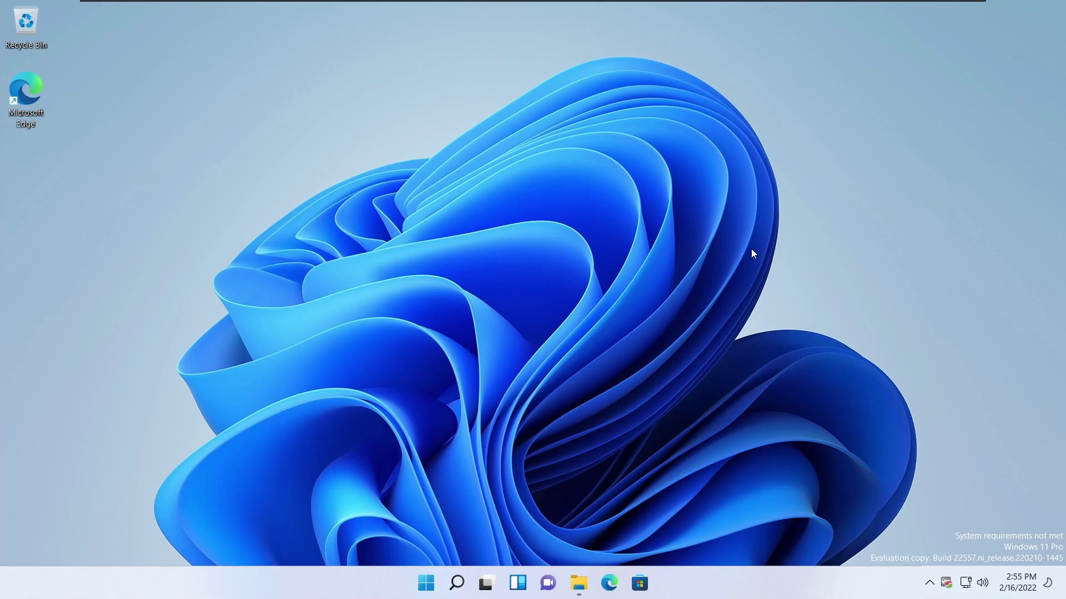
# Capture a full-screen snip of the desktop, save it from Snip & Sketch as a PNG in Pictures, and close the editor.
pyautogui.press('super+shift+s')
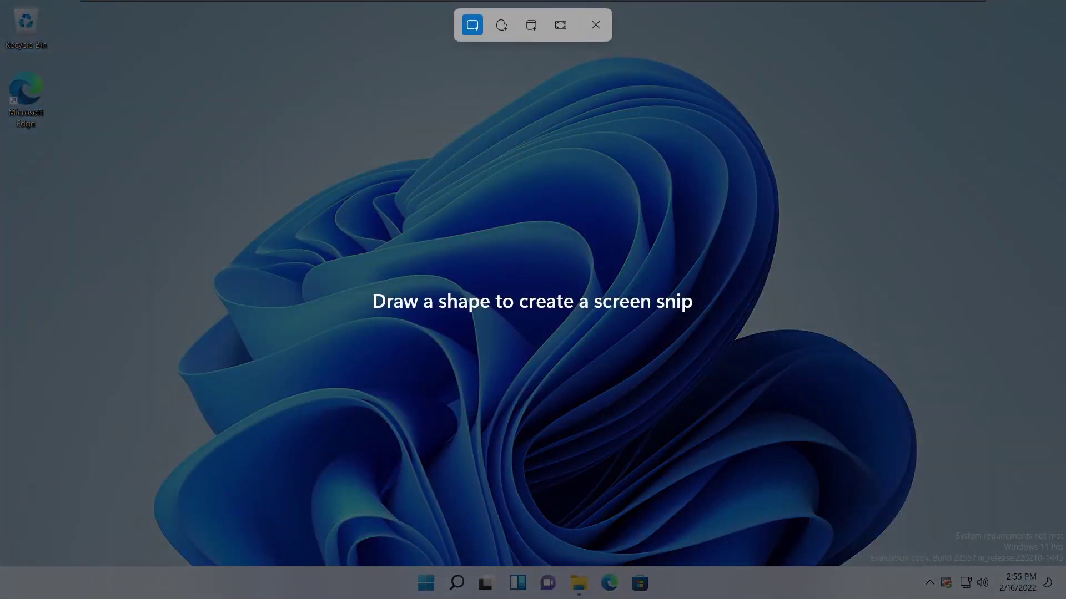
pyautogui.press('Return')
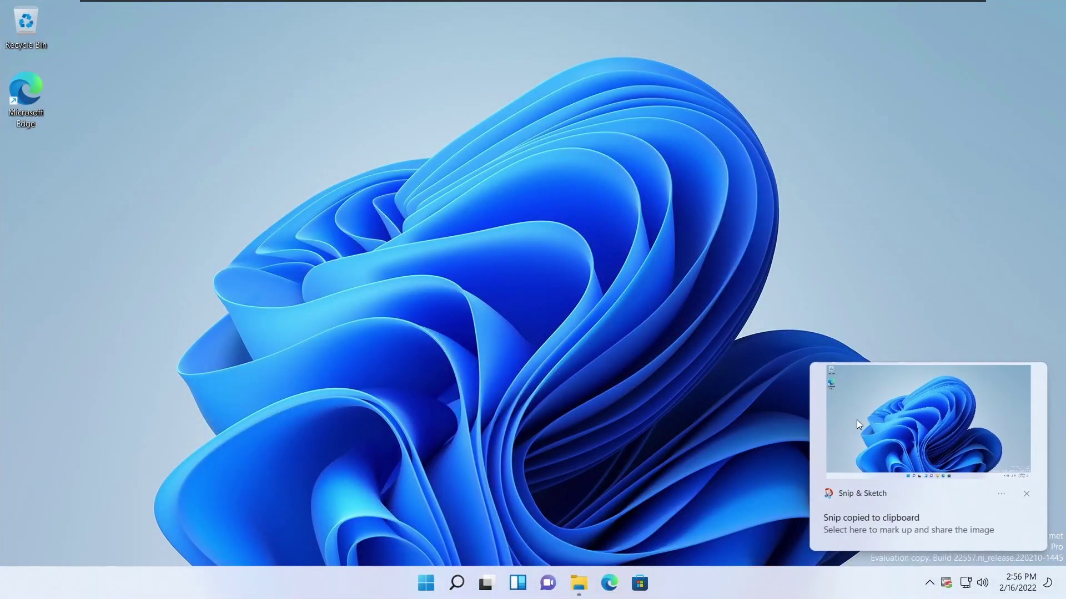
pyautogui.click(857, 419)
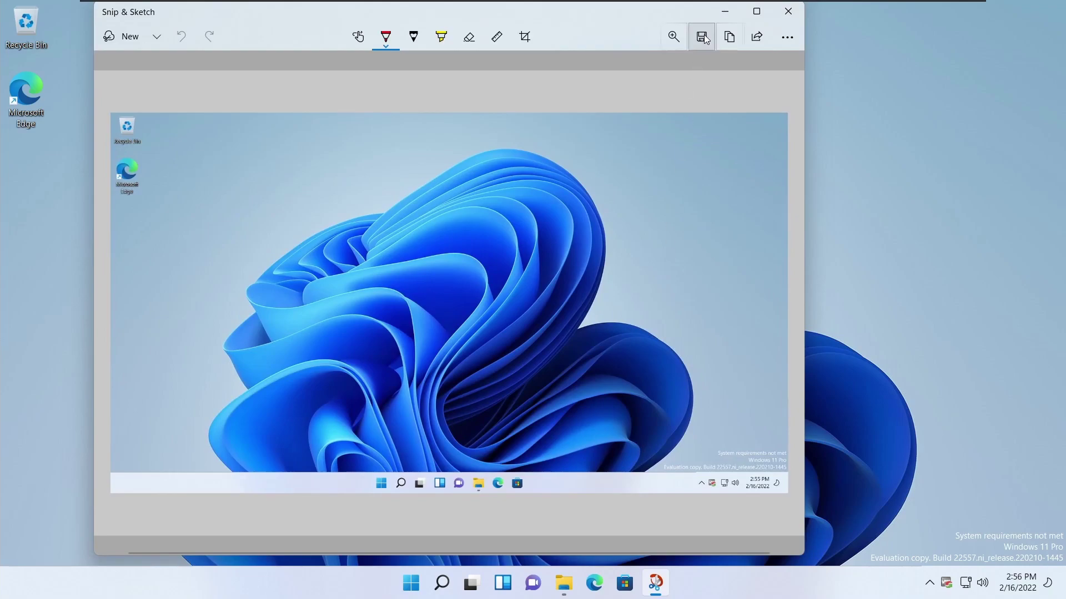
pyautogui.click(703, 37)
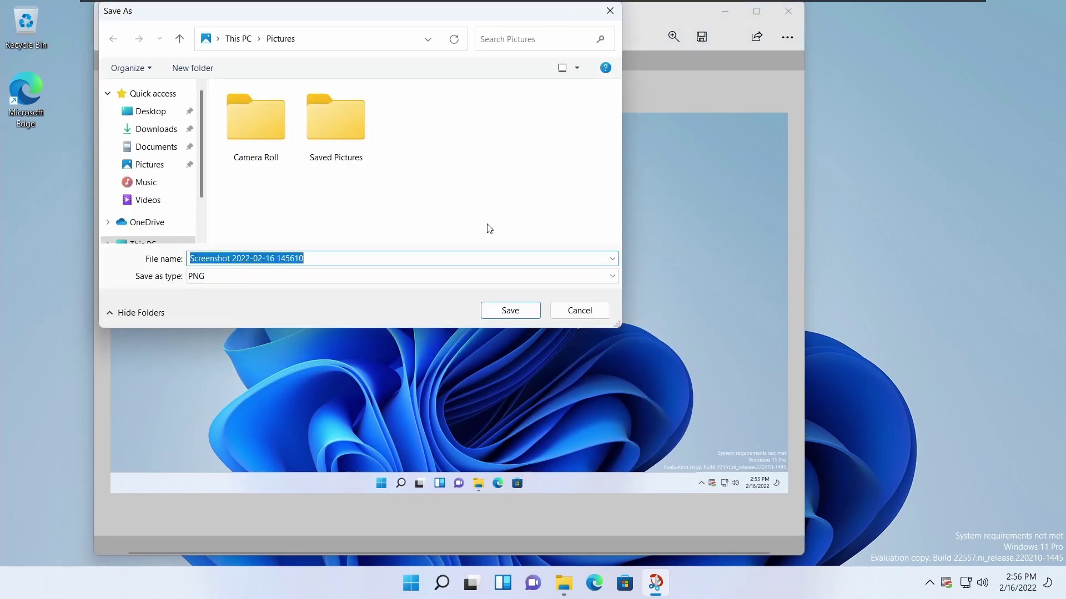
pyautogui.click(505, 309)
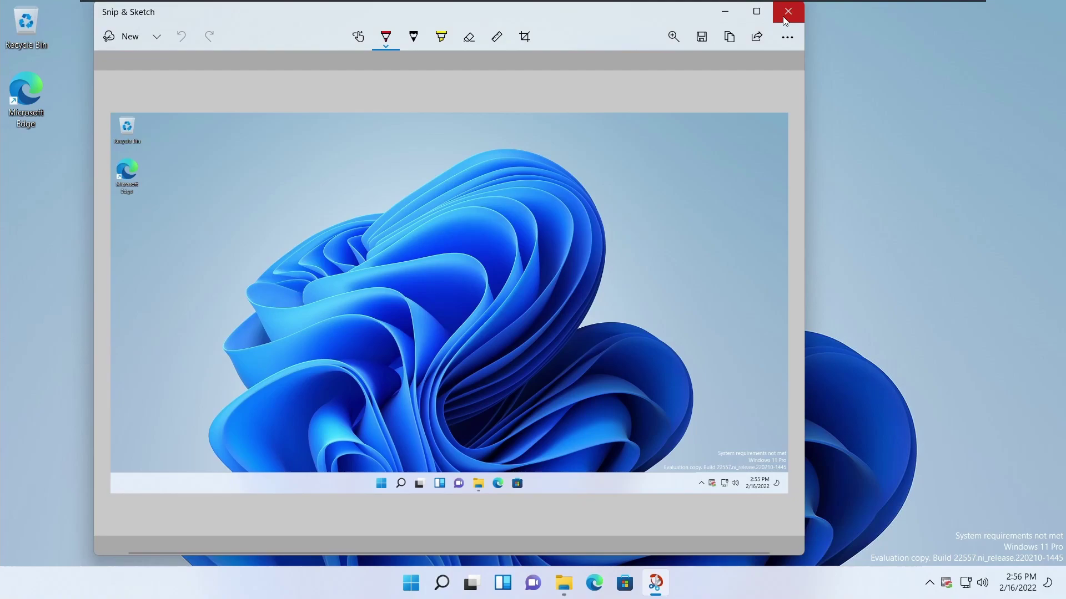
pyautogui.click(786, 20)
# Move the new screenshot in the Pictures folder into Saved Pictures and close File Explorer.
pyautogui.click(579, 583)
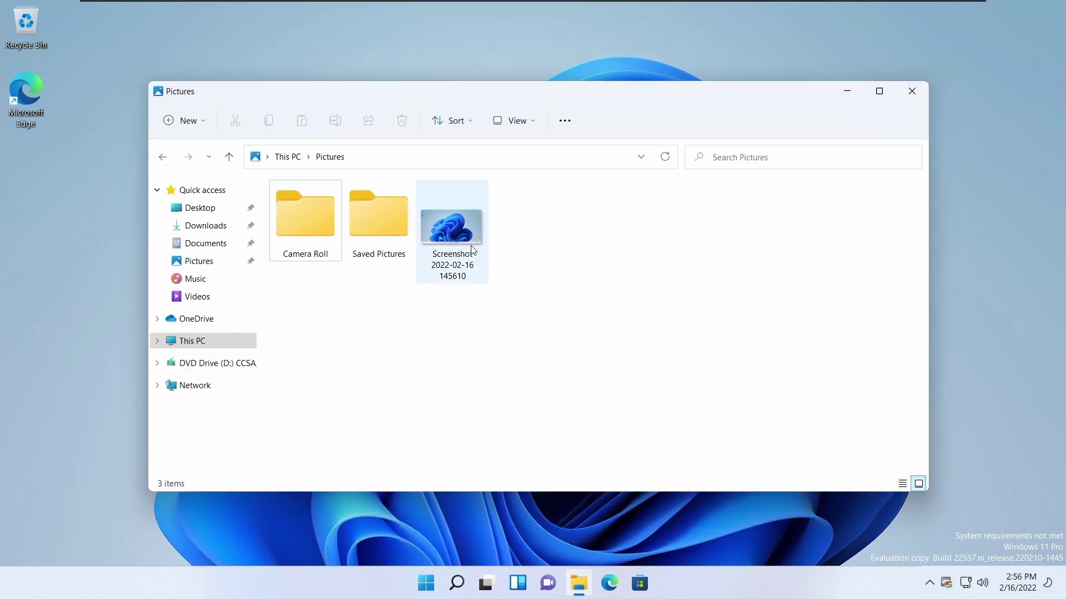
pyautogui.moveTo(472, 250); pyautogui.dragTo(388, 265)
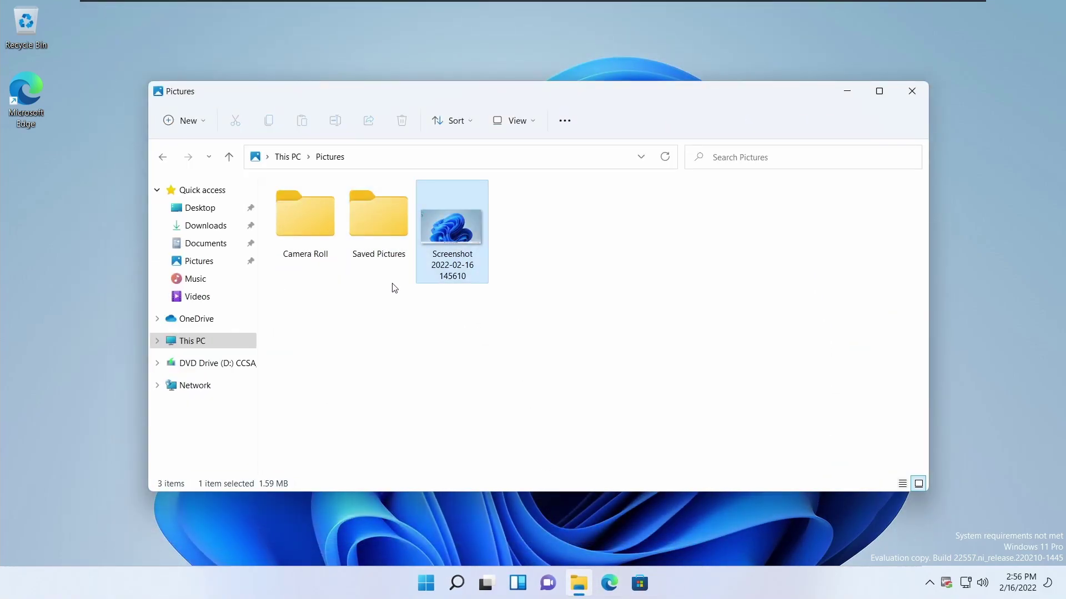
pyautogui.click(160, 157)
pyautogui.click(188, 157)
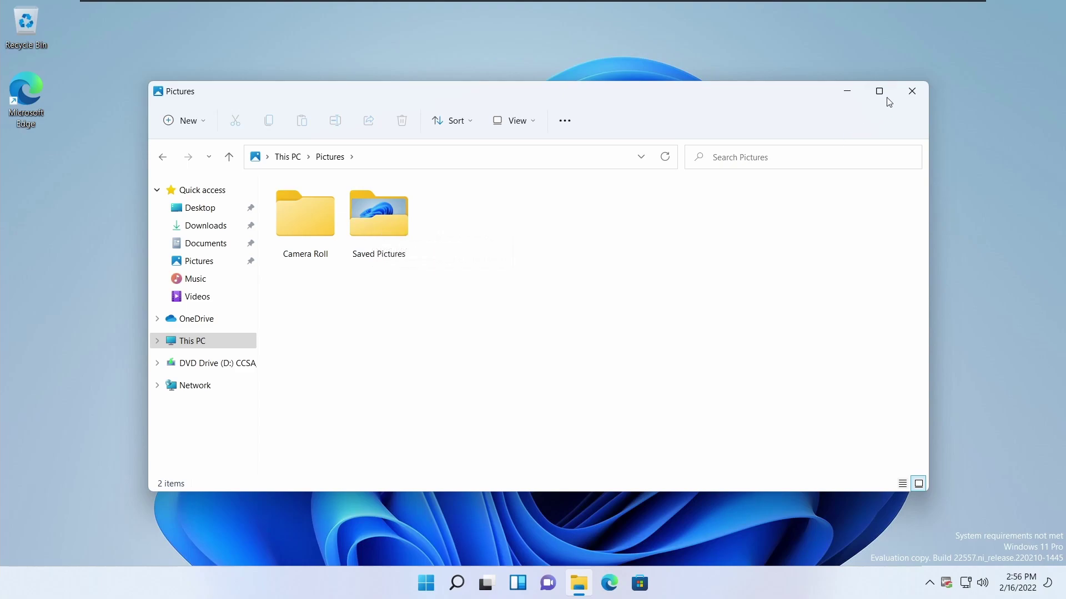
pyautogui.click(911, 91)
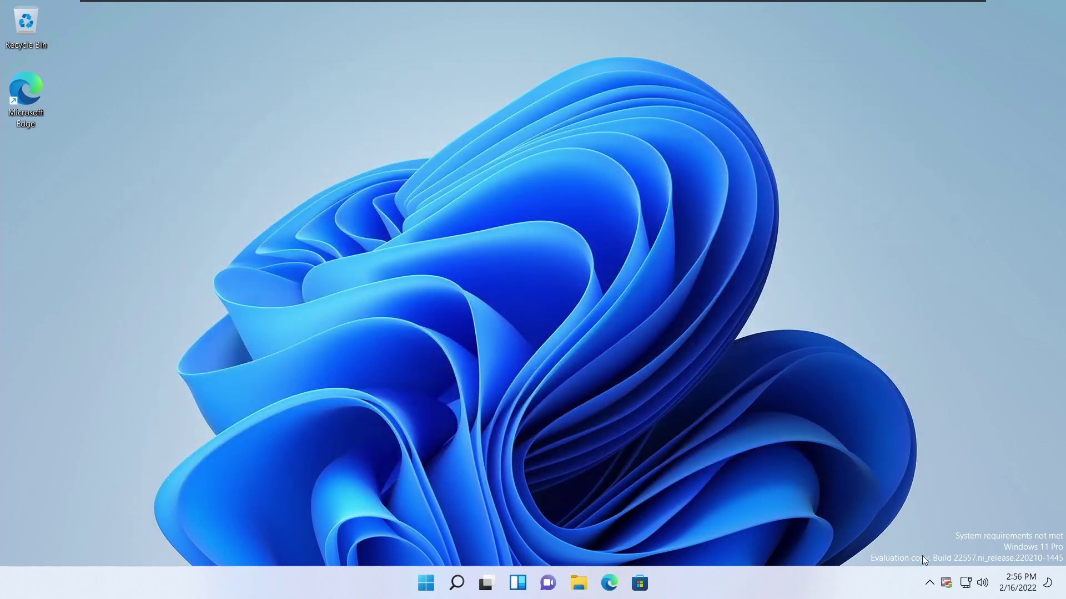
# Tuck the VMware Tools icon into the hidden tray icons and view the sound output devices in Quick Settings.
pyautogui.click(929, 583)
pyautogui.click(935, 583)
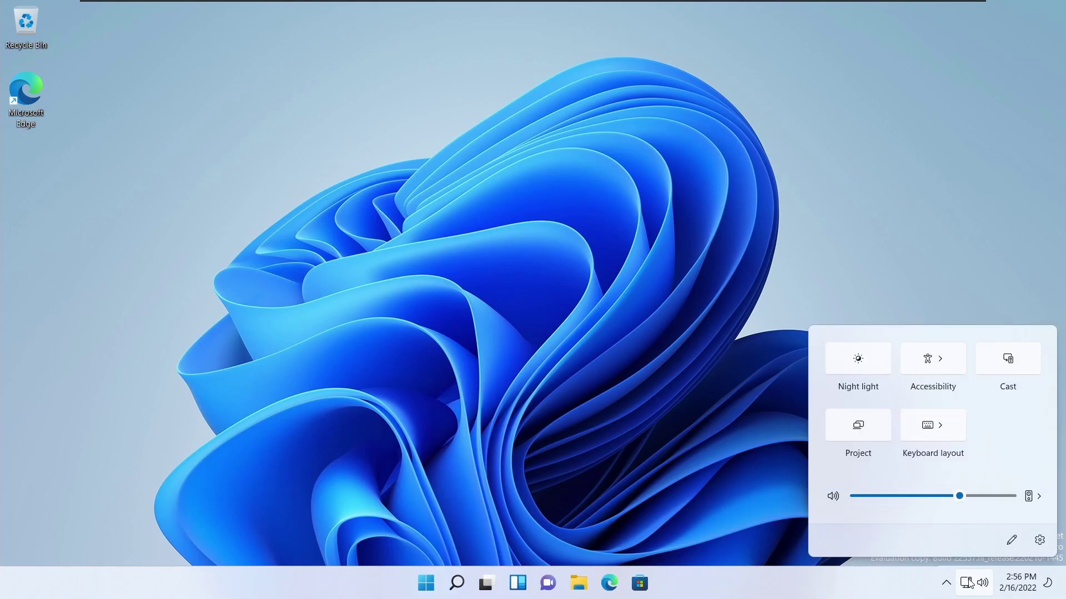
pyautogui.click(1038, 496)
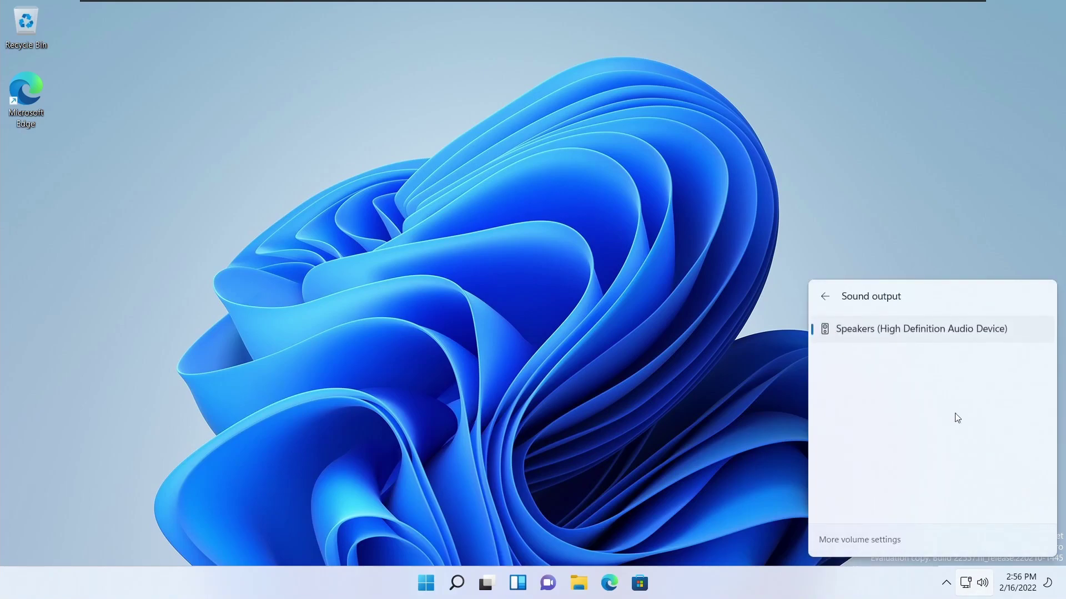
pyautogui.click(824, 295)
pyautogui.click(1013, 586)
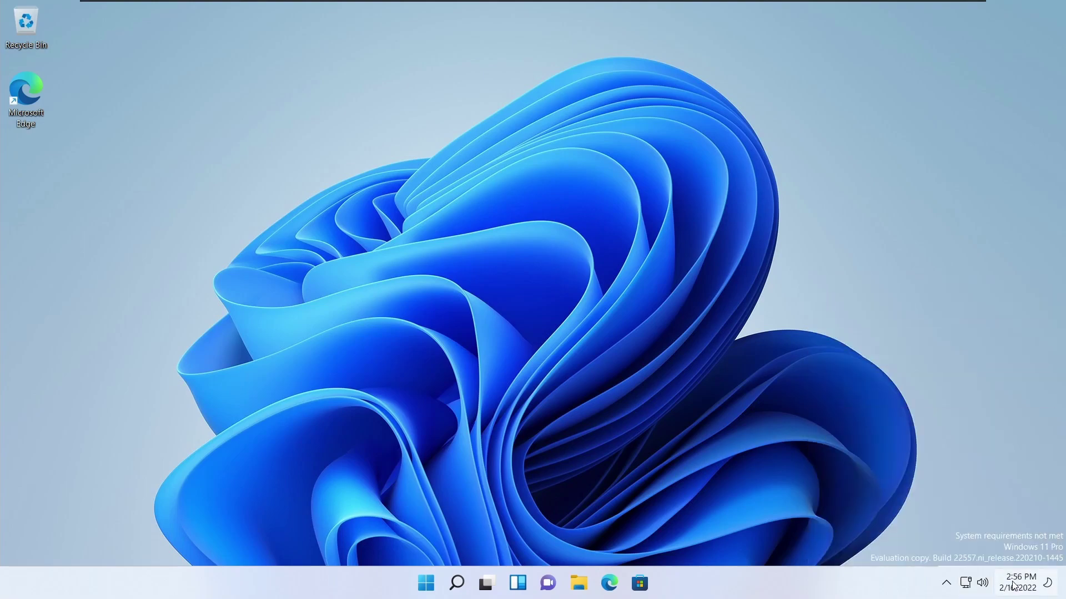
# Look at the notification center, expanding and collapsing the calendar, and close it again.
pyautogui.click(1013, 589)
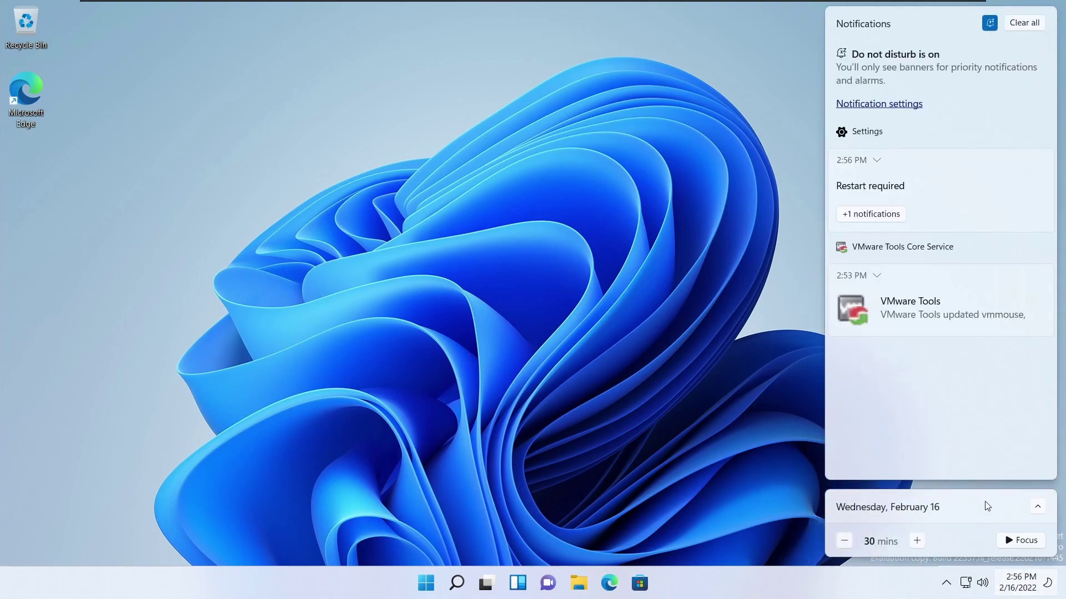
pyautogui.click(1037, 508)
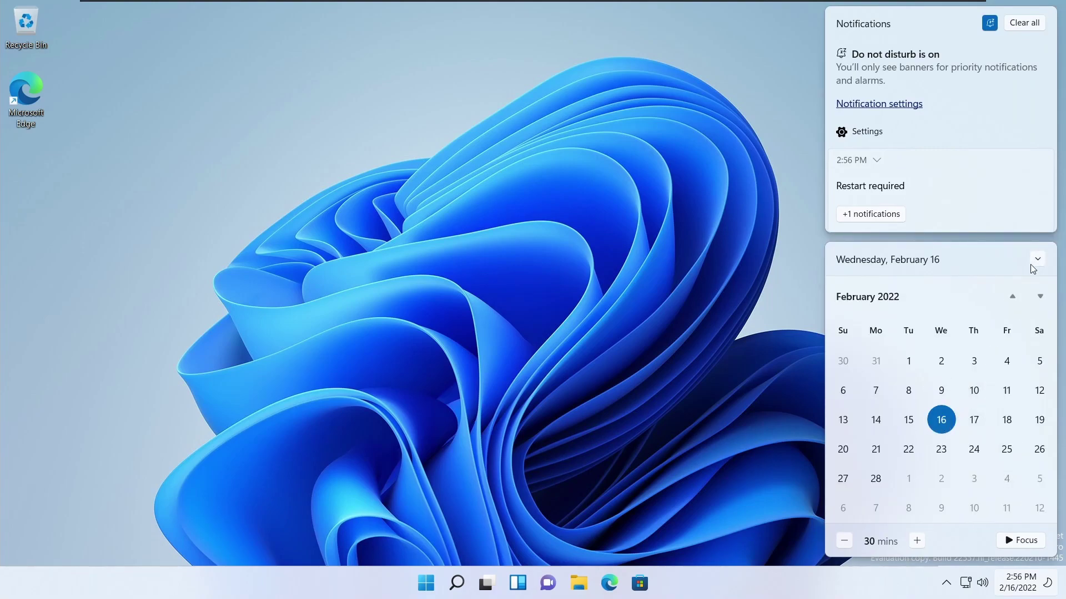
pyautogui.click(1036, 260)
pyautogui.click(1037, 504)
pyautogui.click(1012, 581)
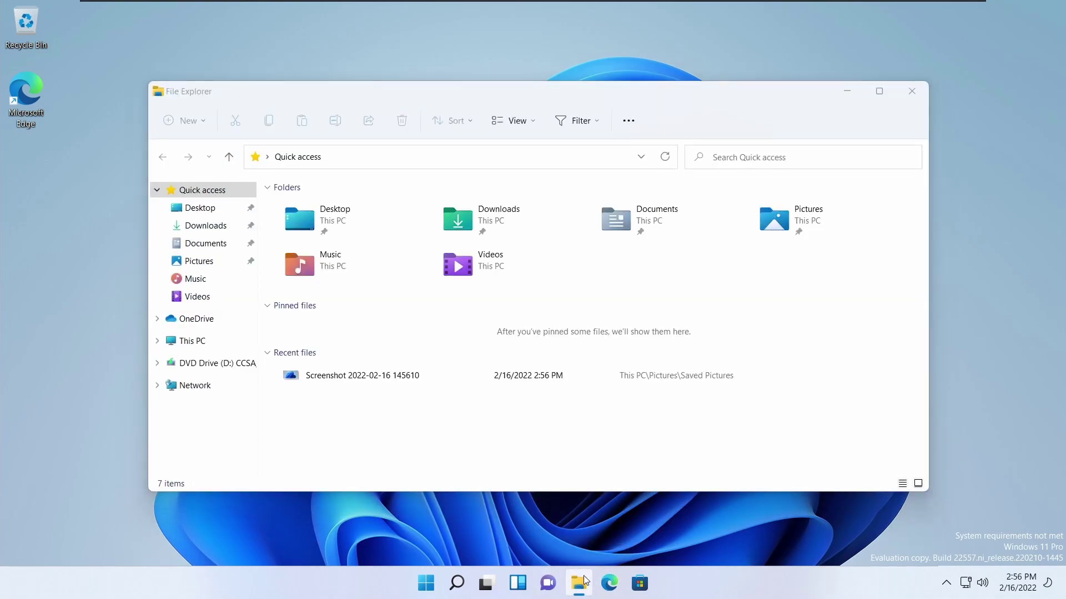
# Open a second File Explorer window and snap both windows side by side, one wider than the other.
pyautogui.rightClick(580, 581)
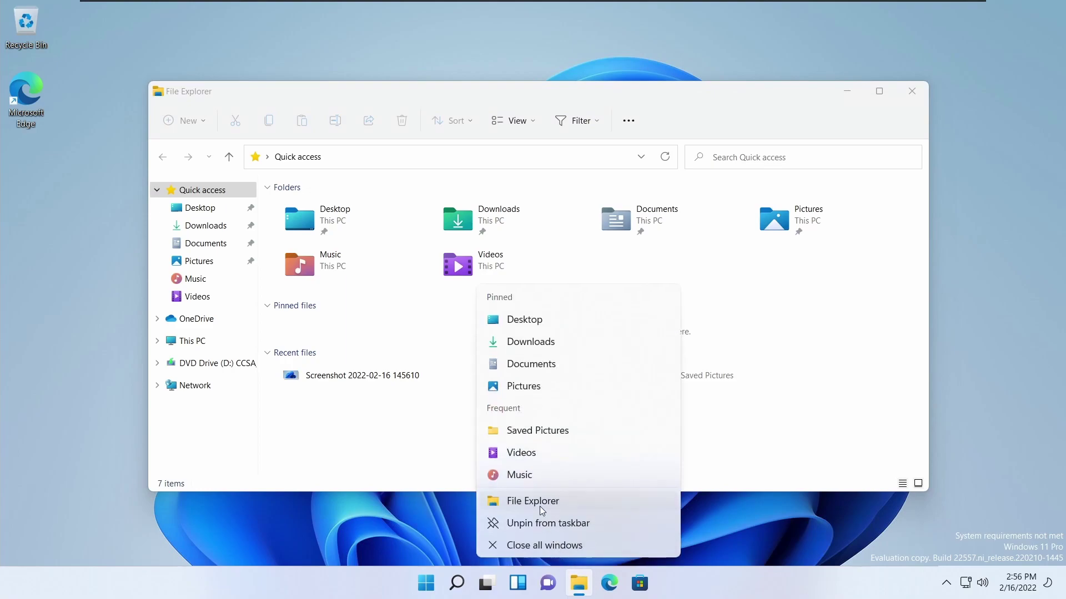
pyautogui.click(540, 506)
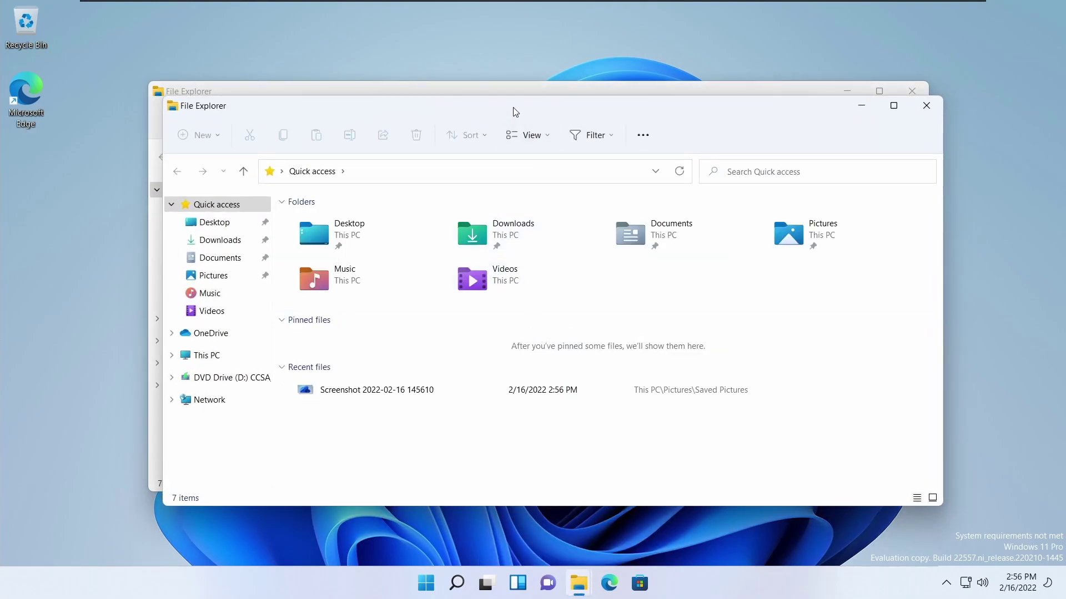
pyautogui.moveTo(515, 112); pyautogui.dragTo(469, 53)
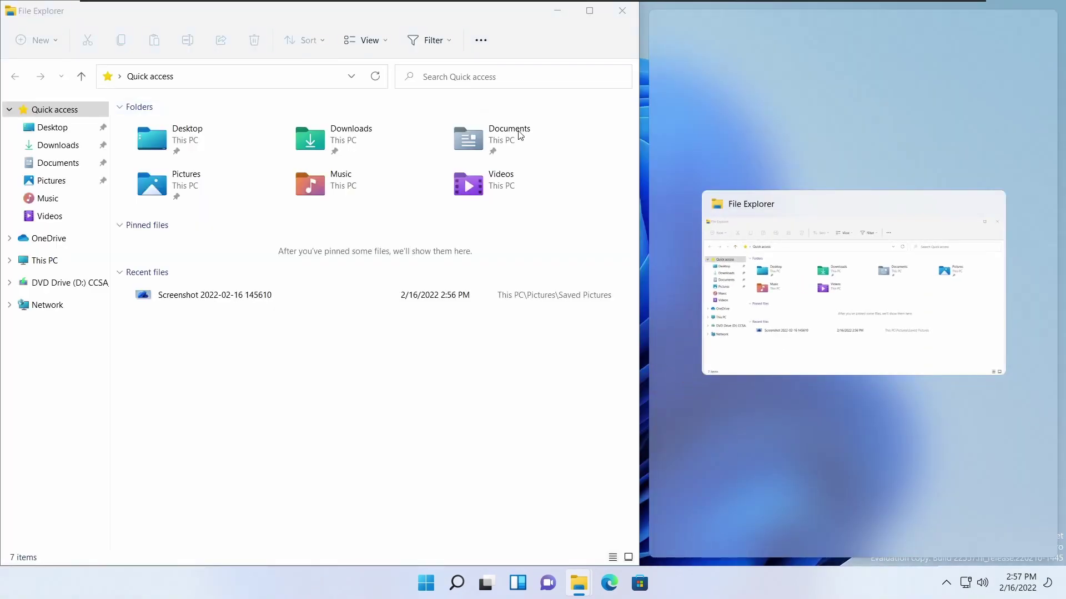
pyautogui.click(908, 272)
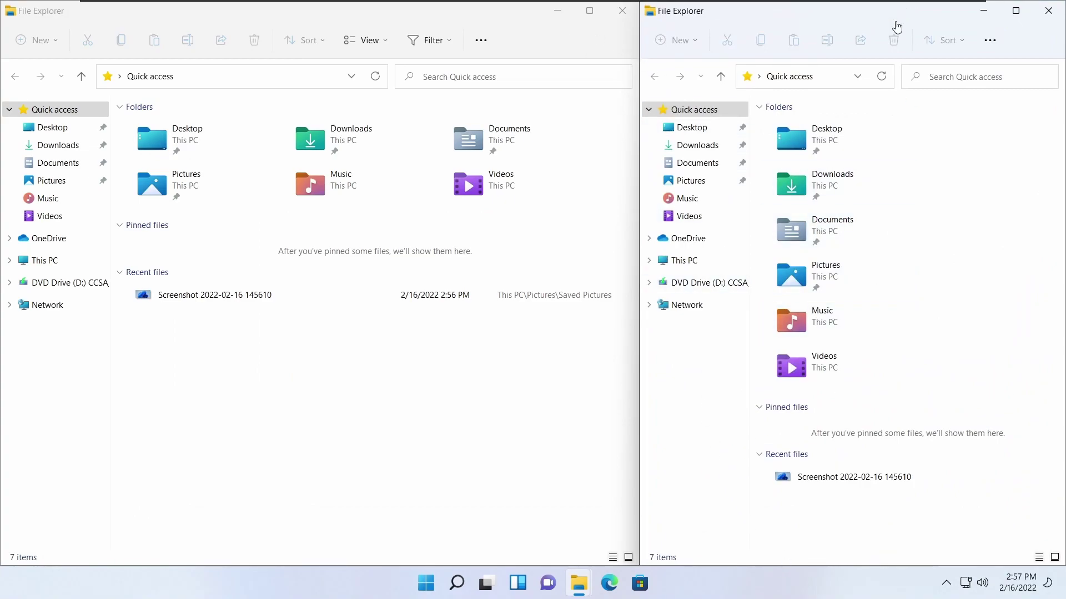
# Snap the two File Explorer windows again into equal halves of the screen, and close both windows.
pyautogui.moveTo(838, 20); pyautogui.dragTo(5, 245)
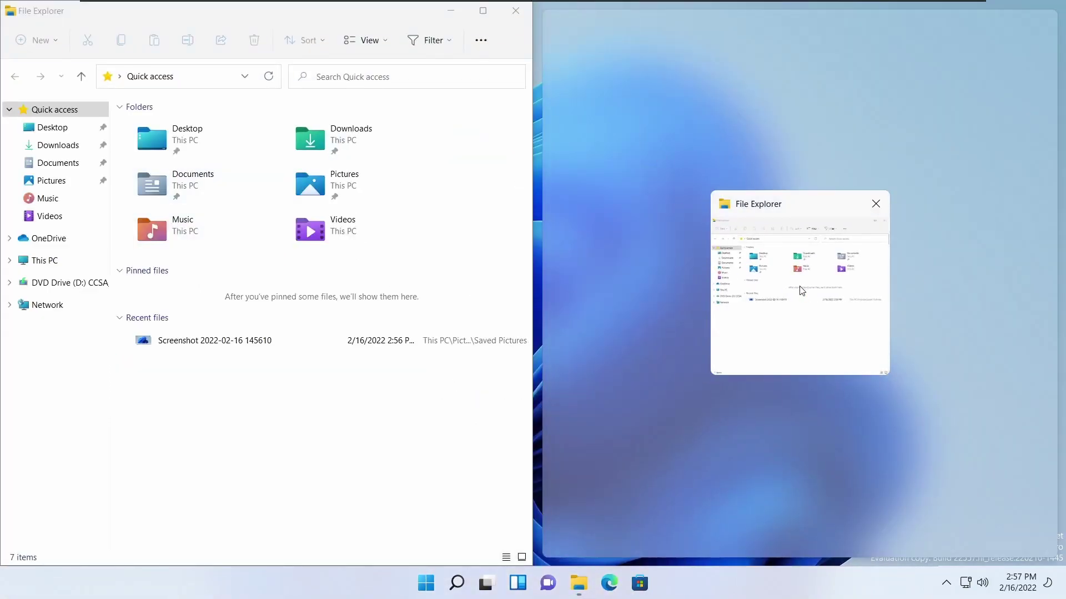
pyautogui.click(780, 219)
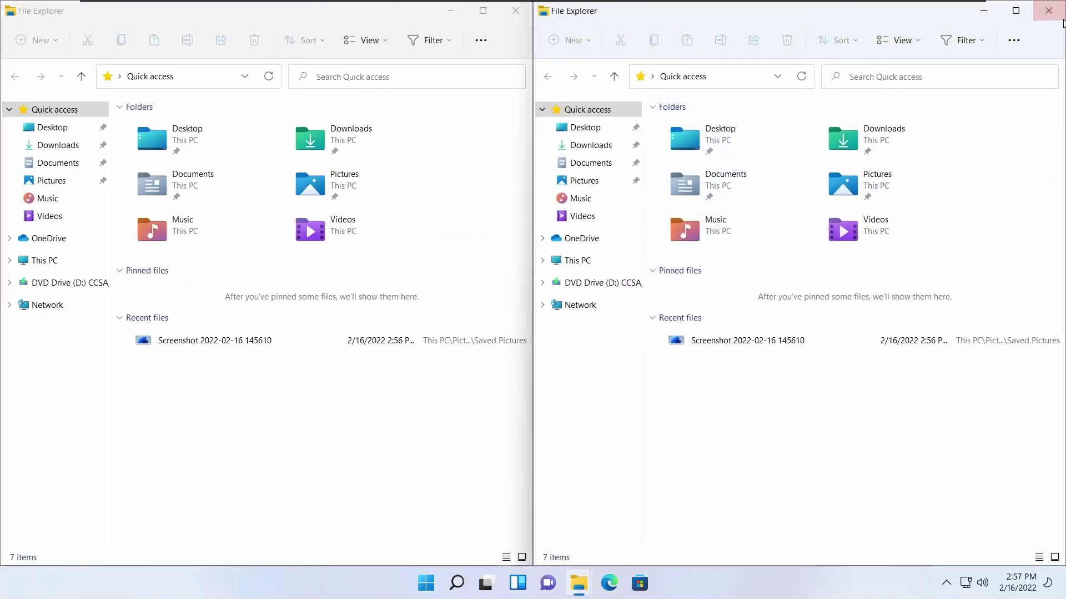
pyautogui.click(1049, 11)
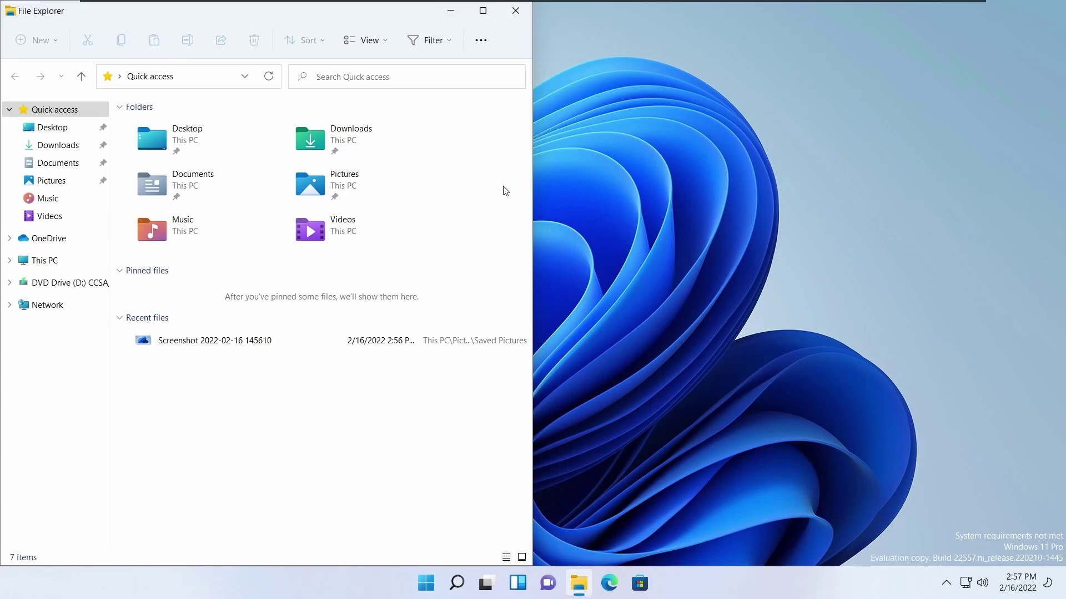
pyautogui.click(508, 15)
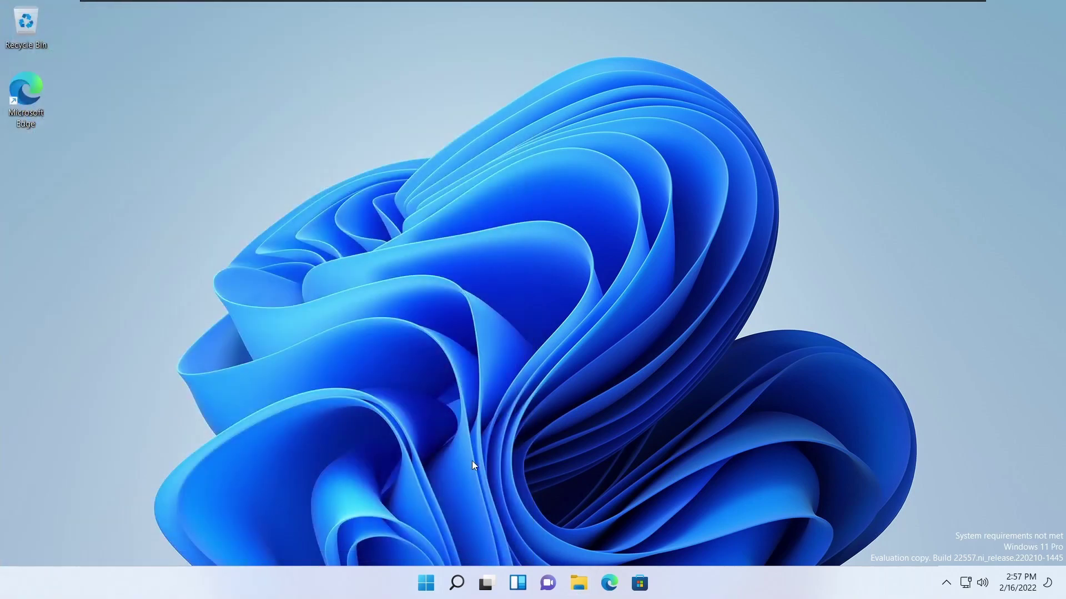
# Open Settings and look through the System page from Display down to About.
pyautogui.click(431, 585)
pyautogui.click(696, 173)
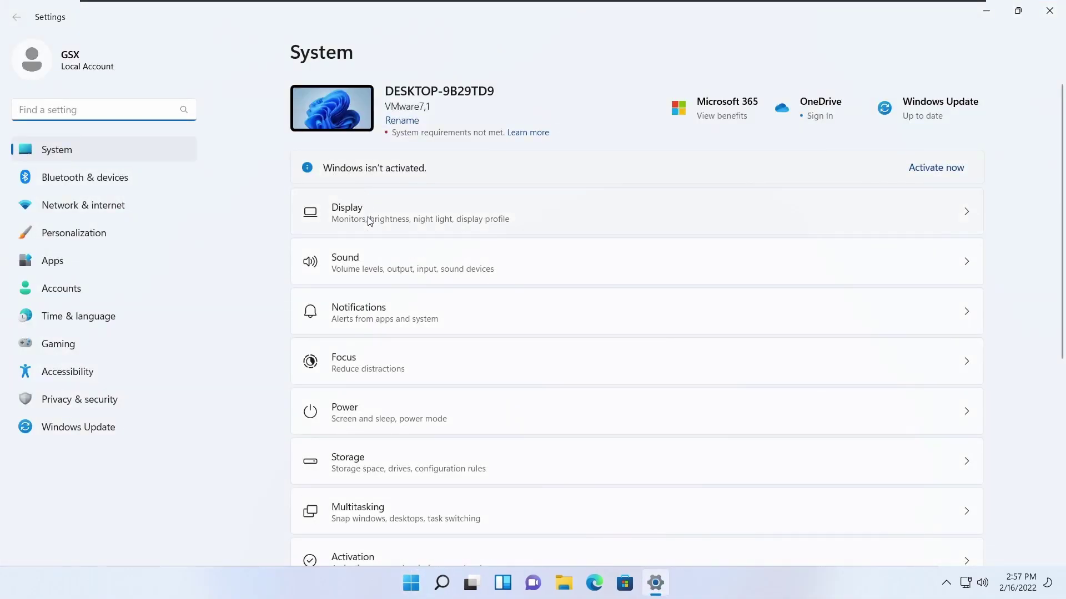
pyautogui.scroll(-5, 371, 222)
pyautogui.scroll(5, 371, 222)
pyautogui.scroll(-6, 375, 229)
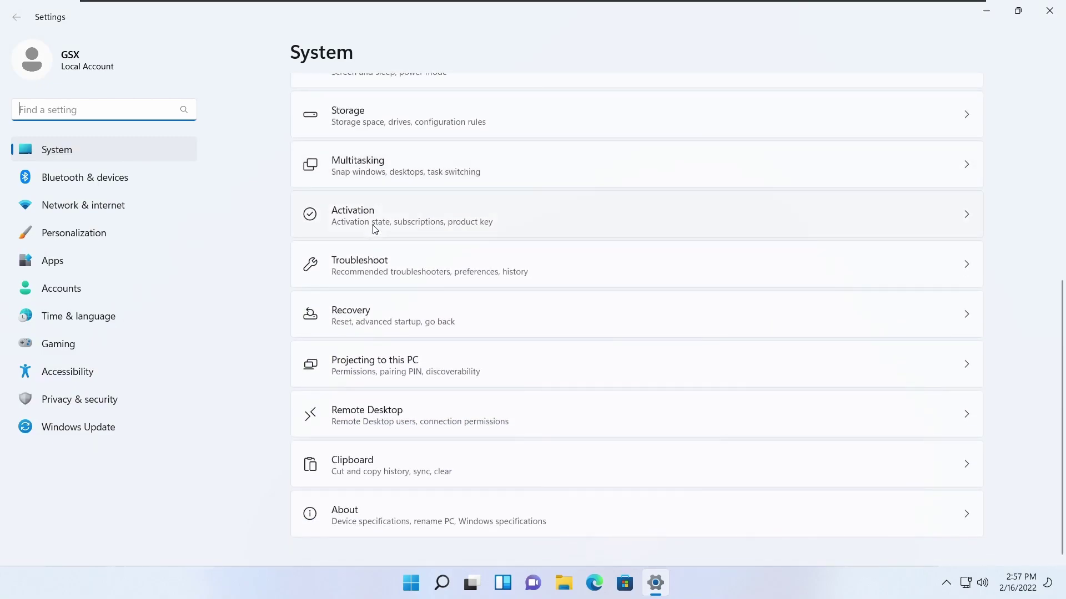
# Browse the Settings categories from Bluetooth & devices through Windows Update and return to System.
pyautogui.click(157, 184)
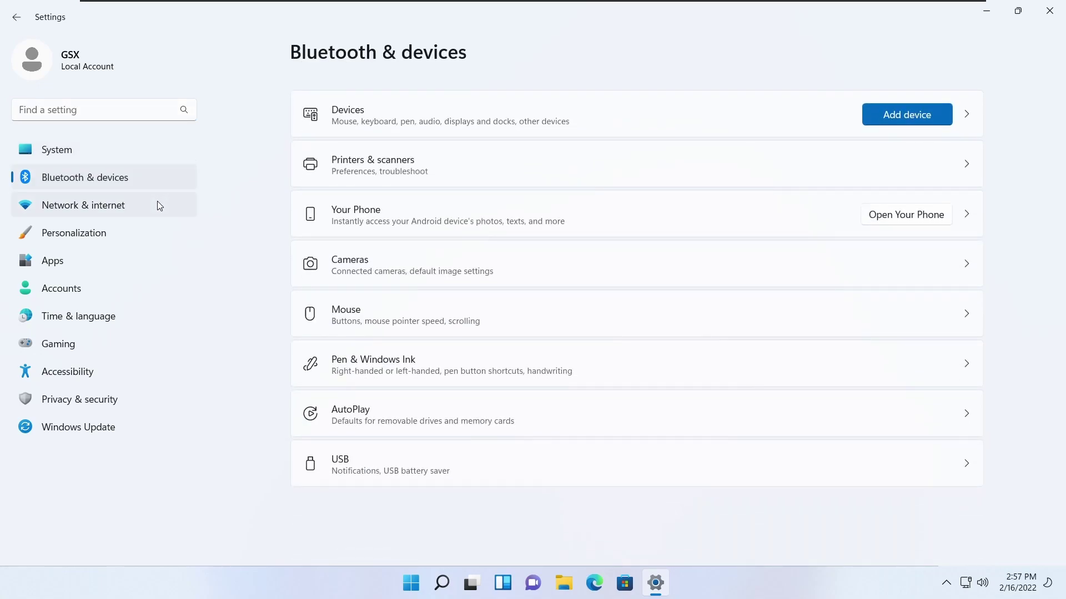
pyautogui.click(157, 203)
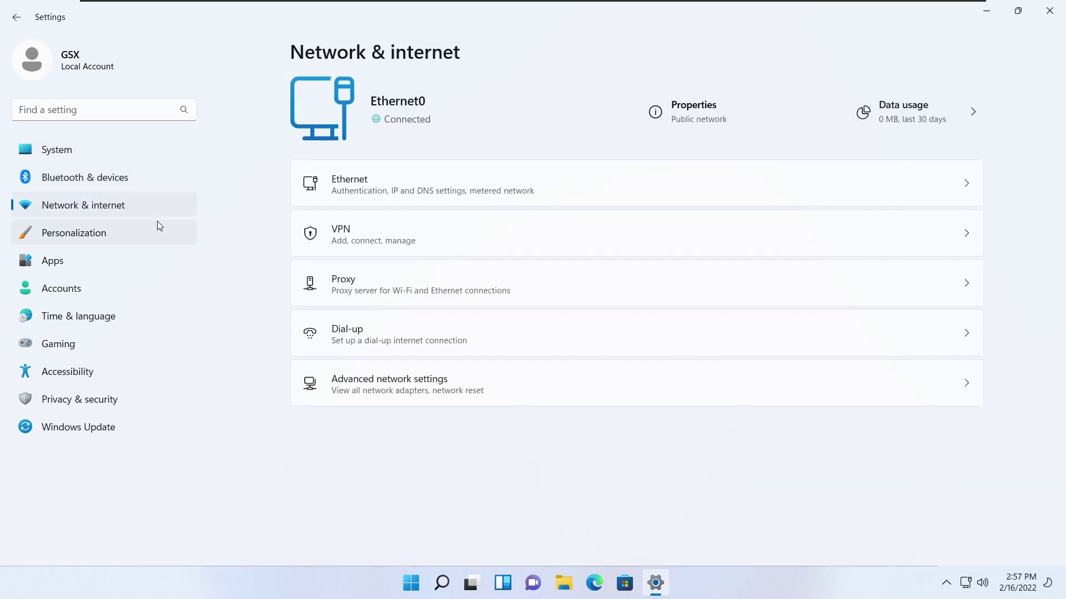
pyautogui.click(156, 231)
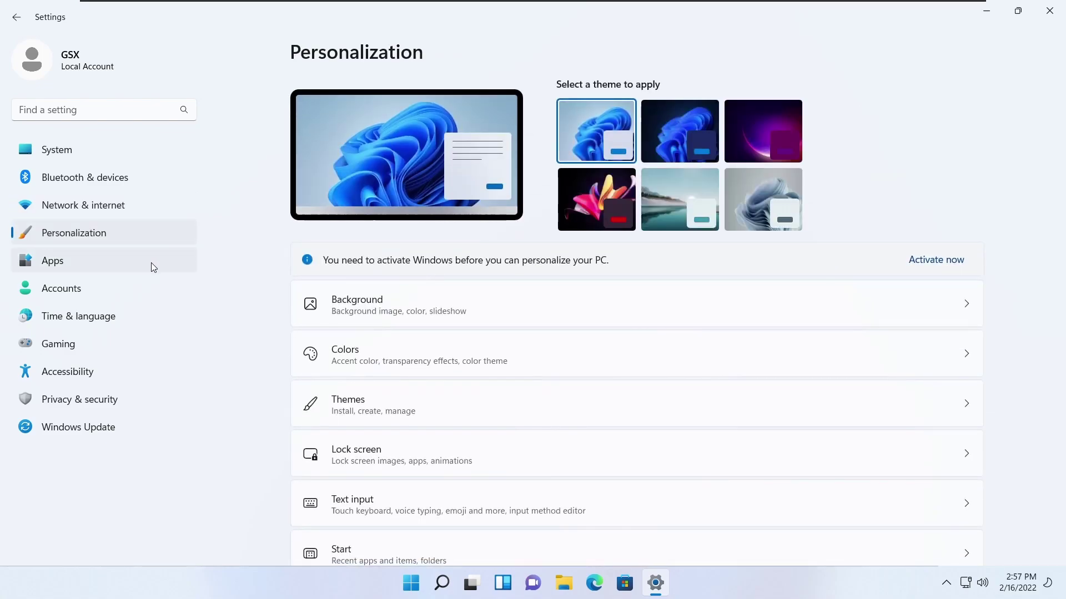
pyautogui.click(139, 262)
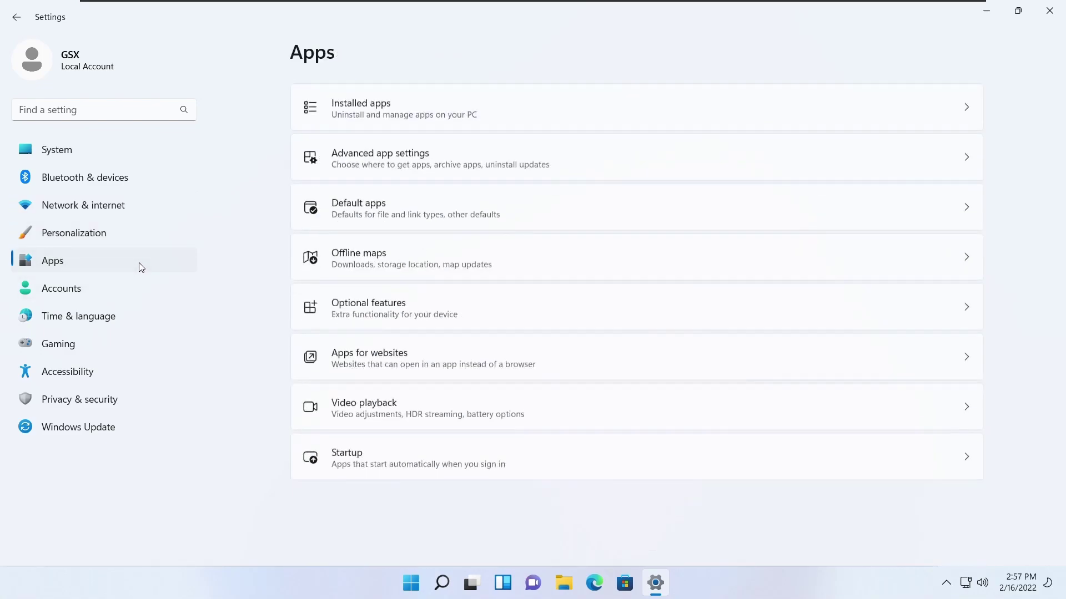
pyautogui.click(139, 287)
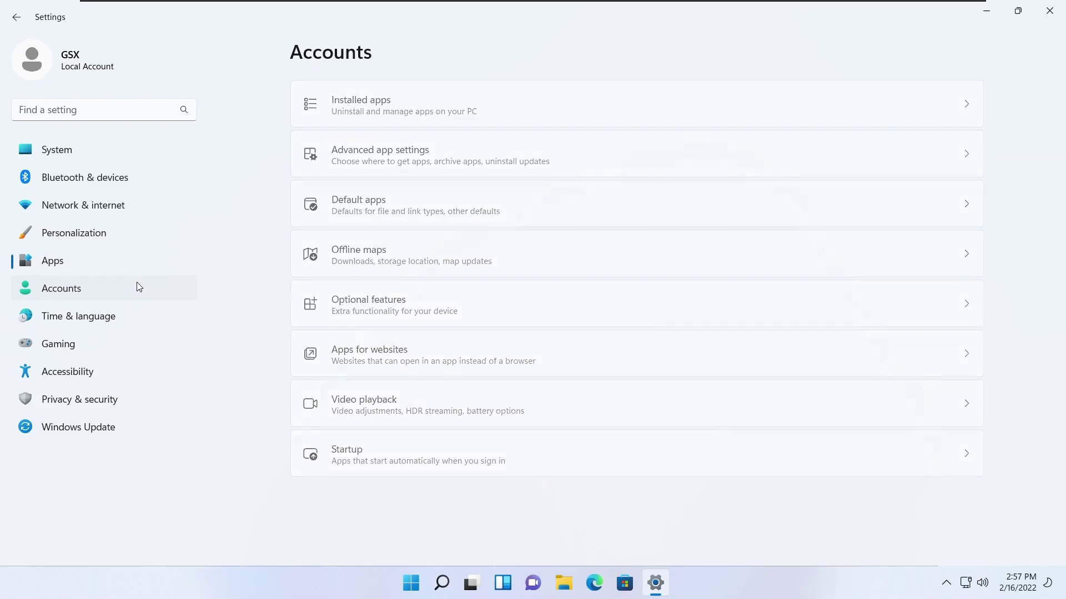
pyautogui.click(136, 312)
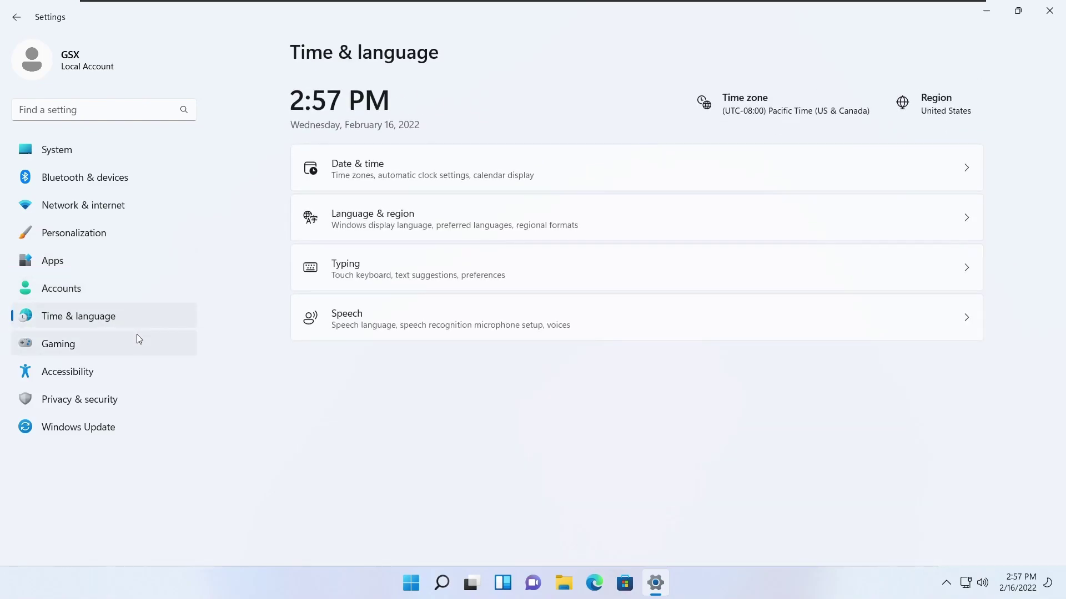
pyautogui.click(137, 335)
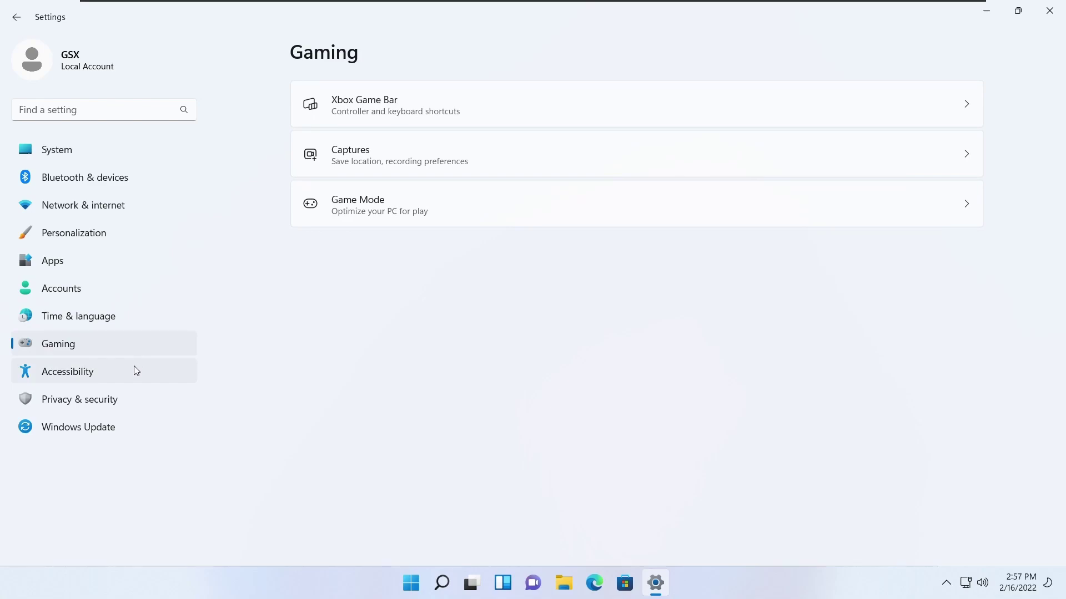
pyautogui.click(134, 366)
pyautogui.click(129, 402)
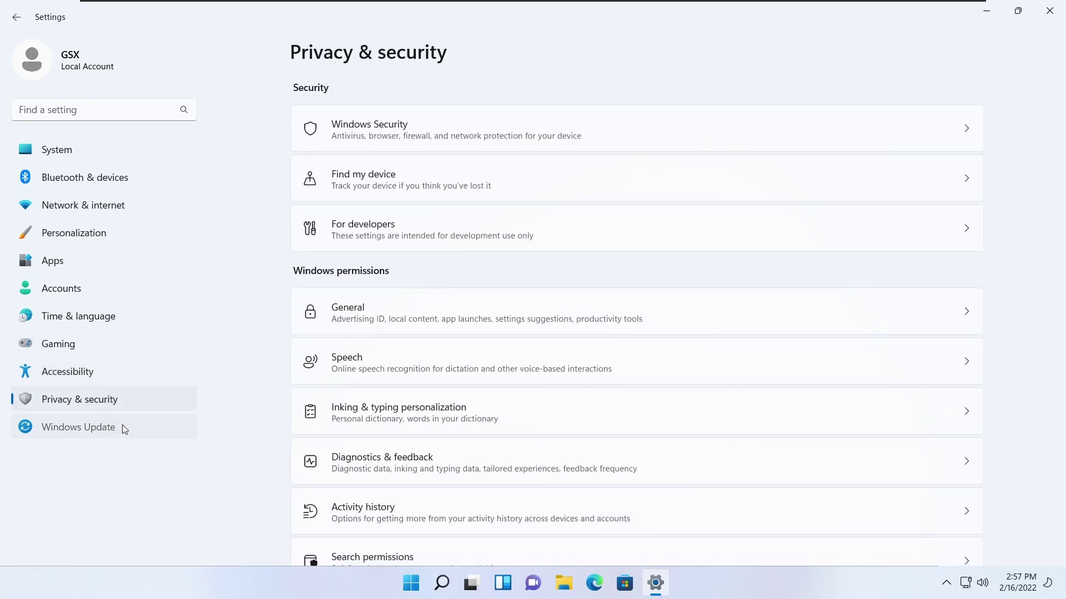
pyautogui.click(122, 424)
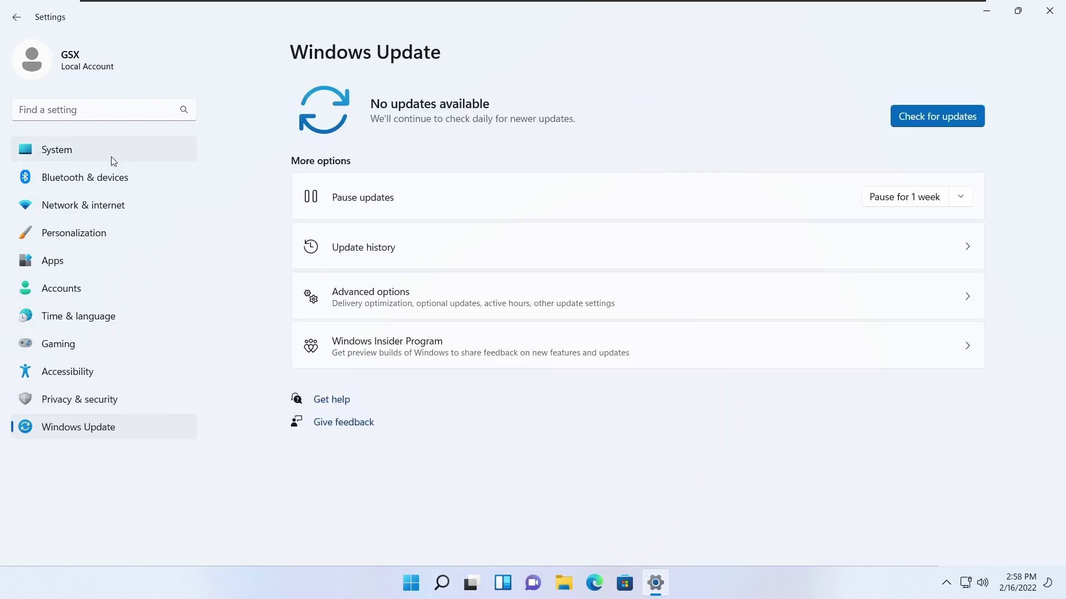
pyautogui.click(111, 151)
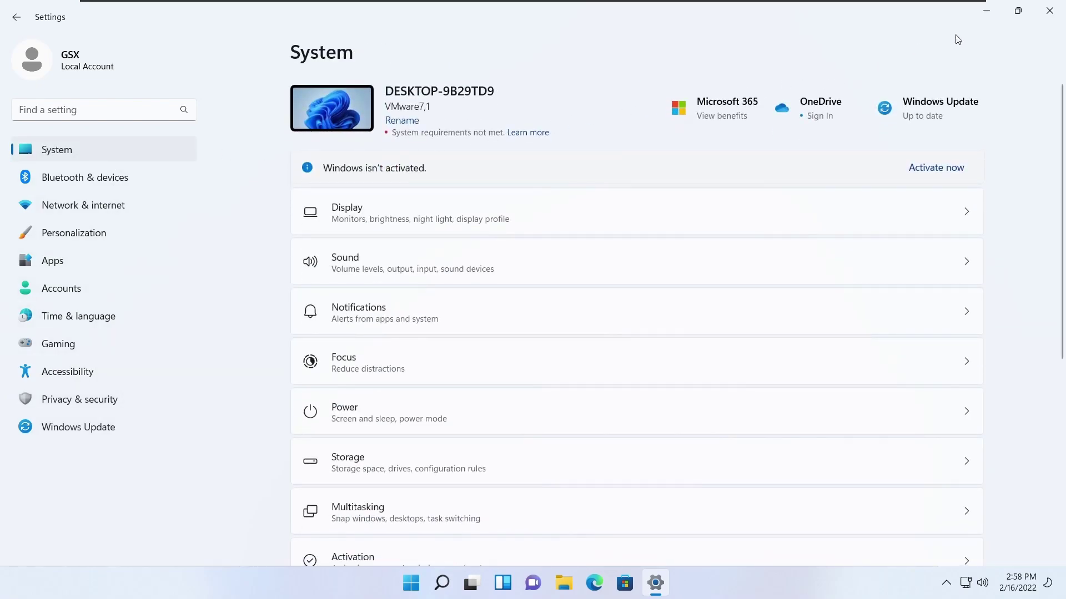
# Close Settings and look through the Start menu's pinned apps and the All apps list down to Movies & TV.
pyautogui.click(1049, 10)
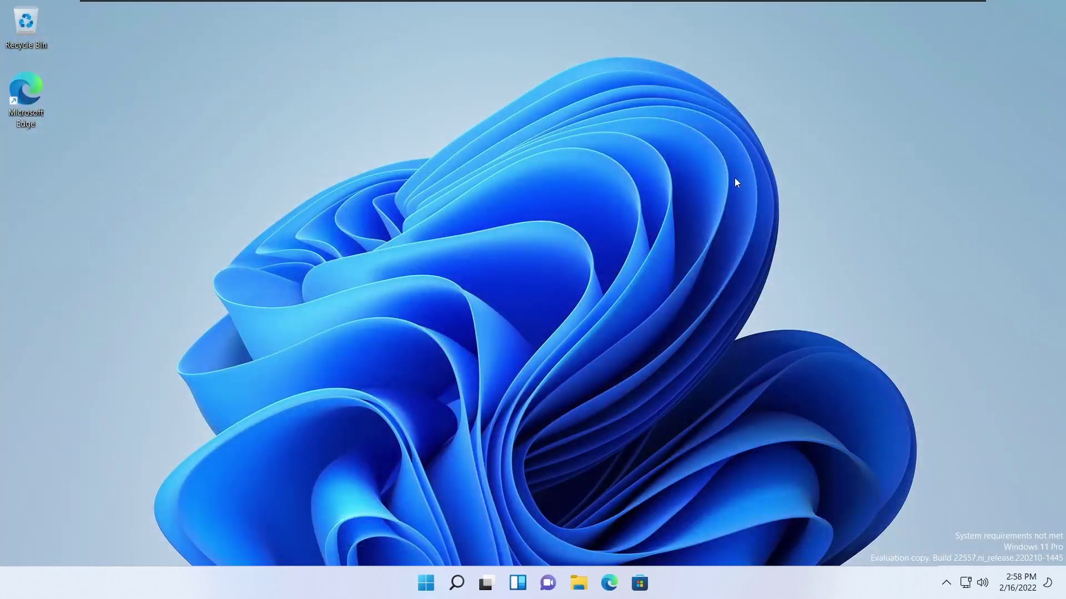
pyautogui.click(425, 583)
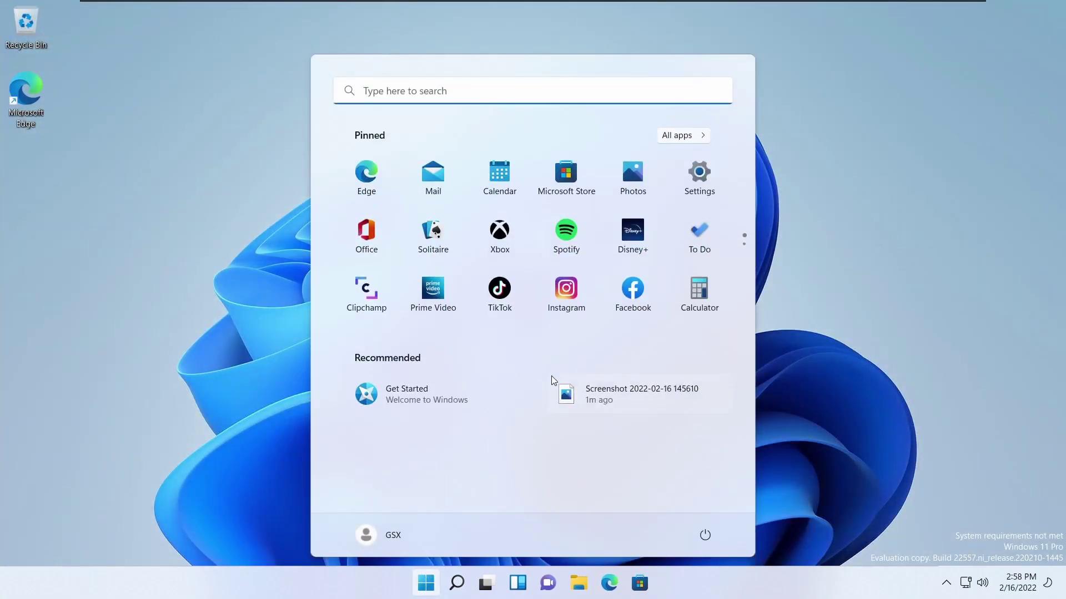
pyautogui.scroll(-1, 664, 231)
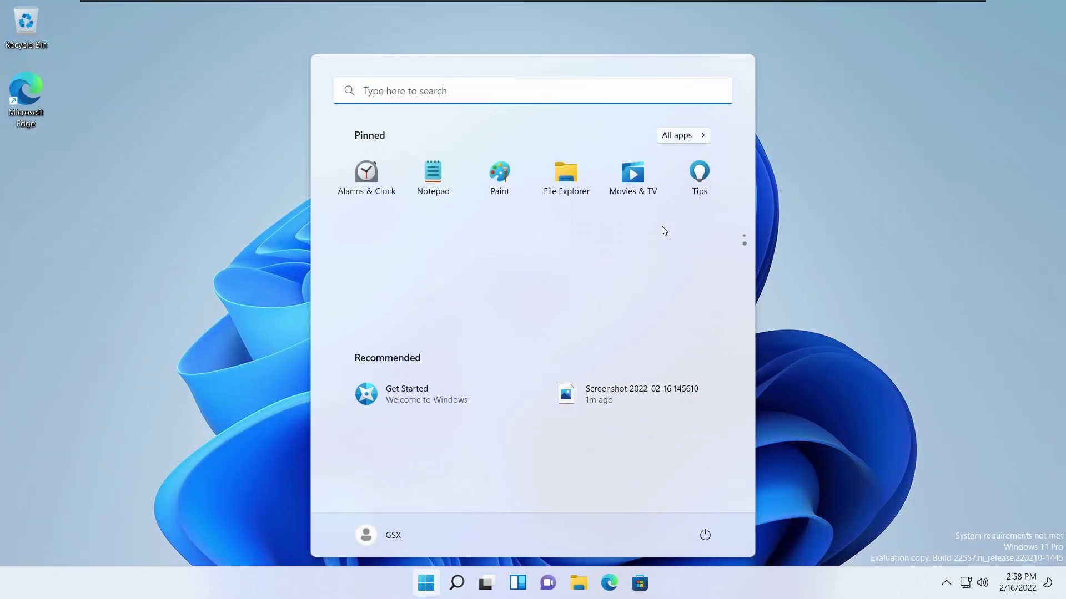
pyautogui.scroll(1, 625, 218)
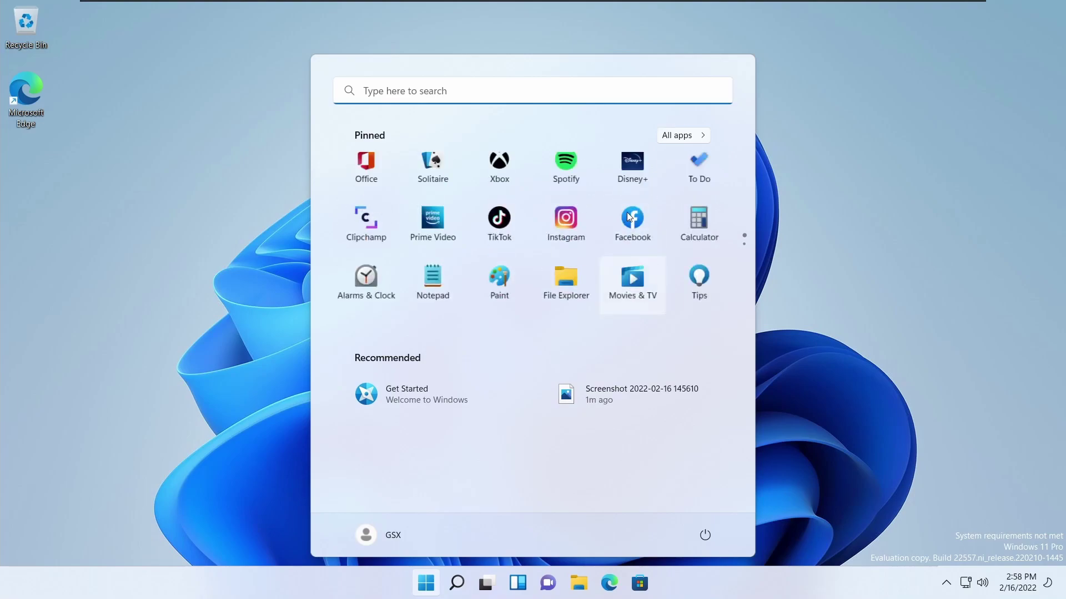
pyautogui.click(688, 134)
pyautogui.scroll(-4, 557, 268)
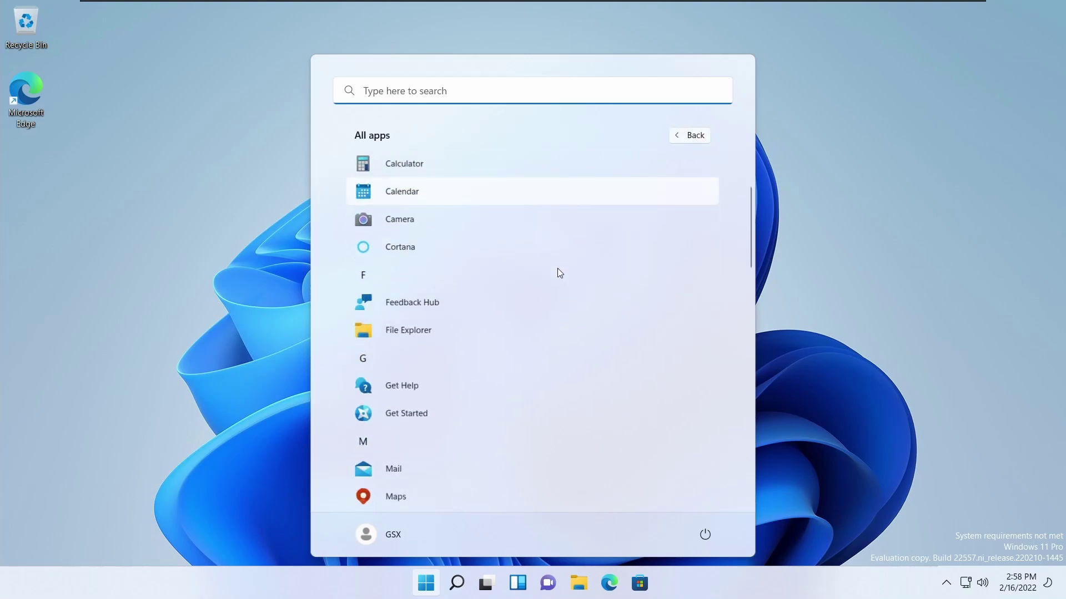
pyautogui.scroll(-2, 557, 269)
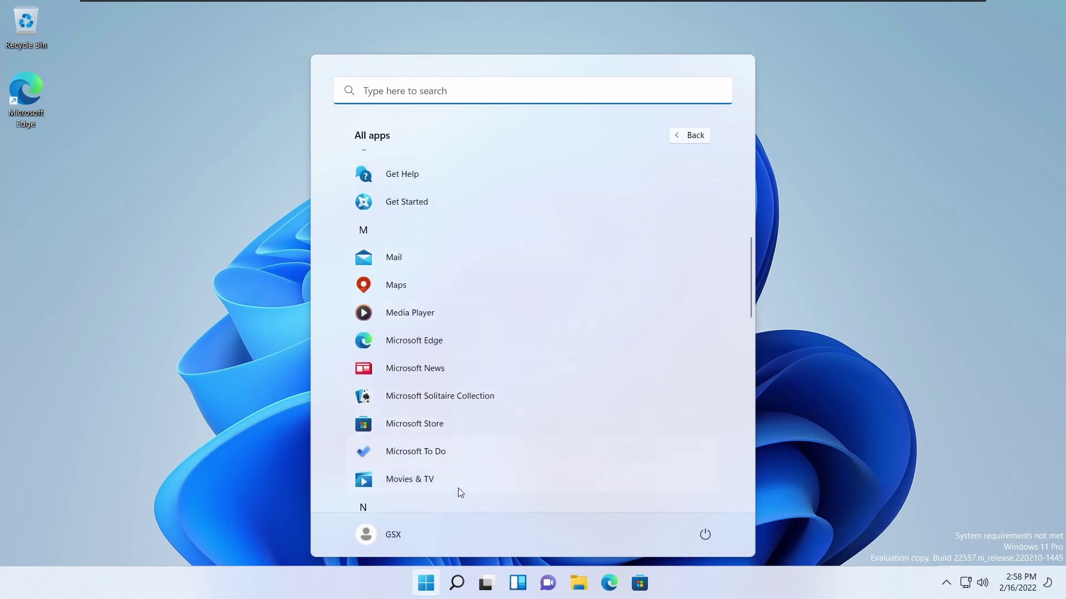
# Search for "run", open the Run dialog, and cancel it without running anything.
pyautogui.click(456, 581)
pyautogui.write('run')
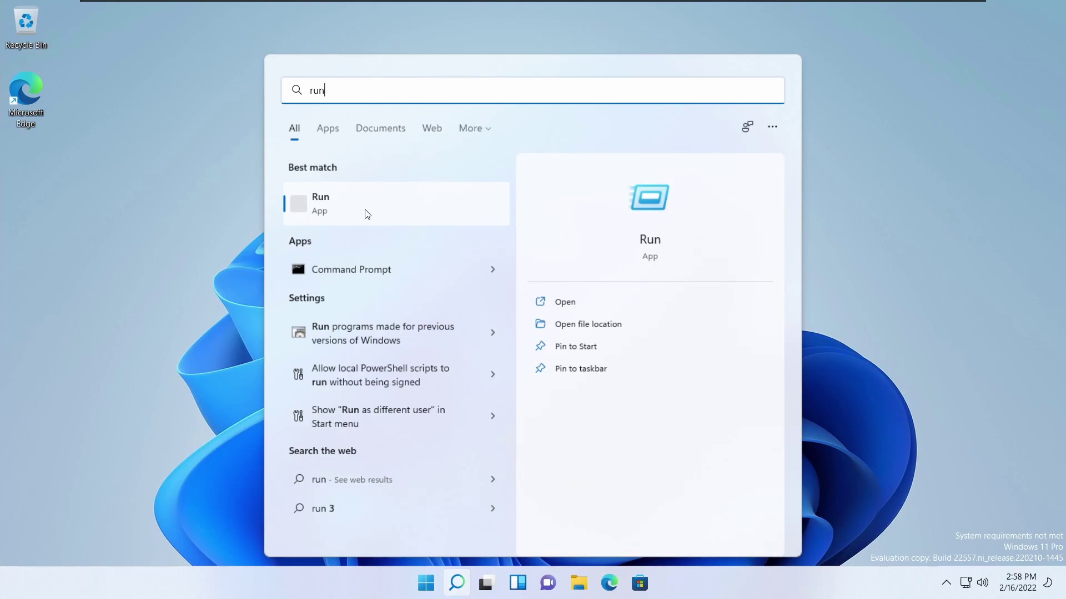
pyautogui.click(366, 214)
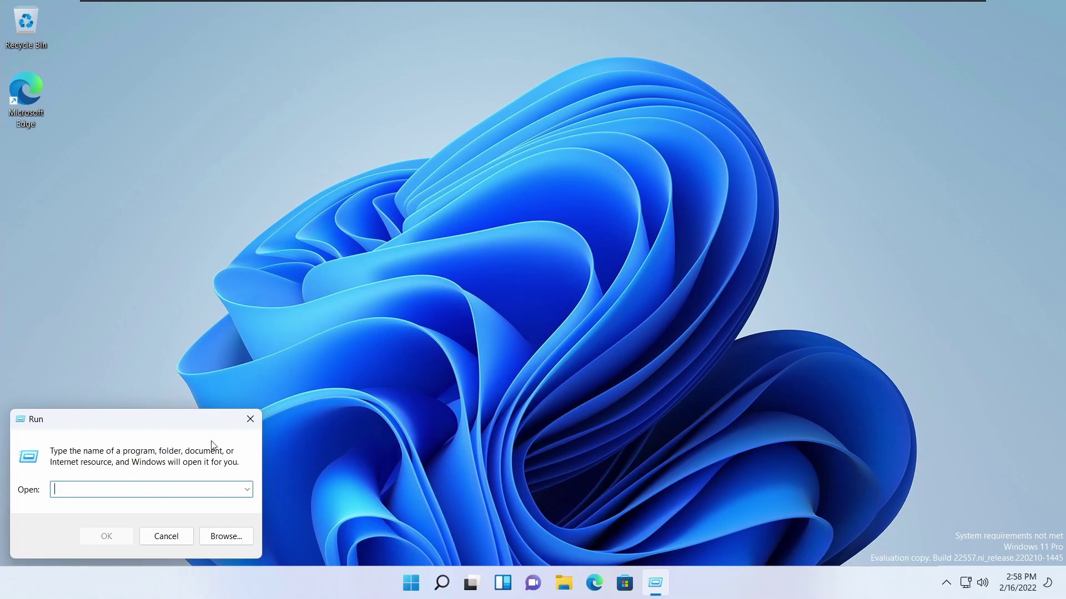
pyautogui.click(166, 536)
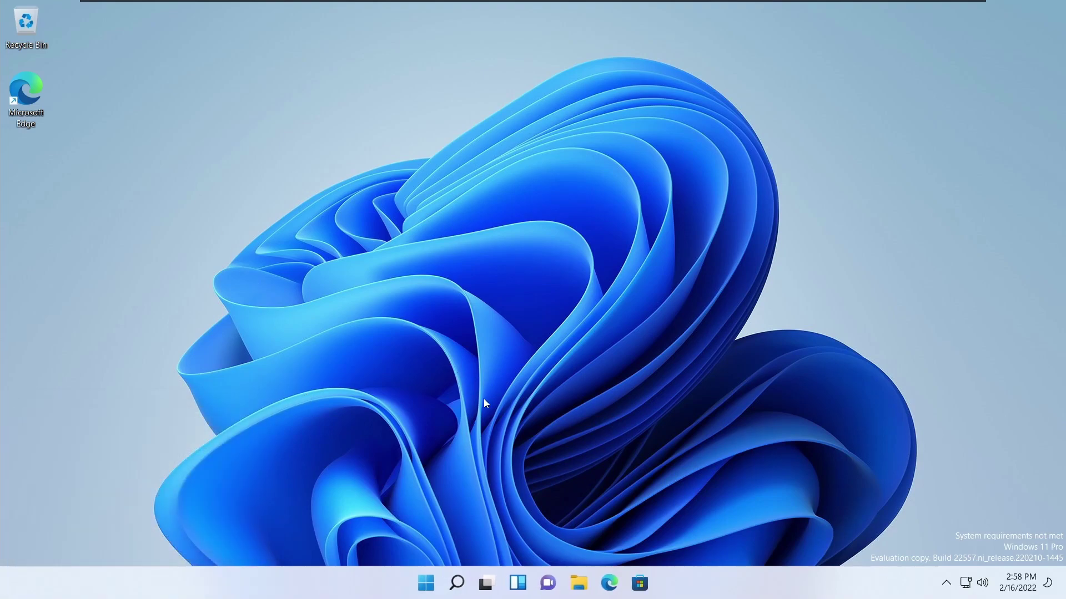
pyautogui.rightClick(569, 414)
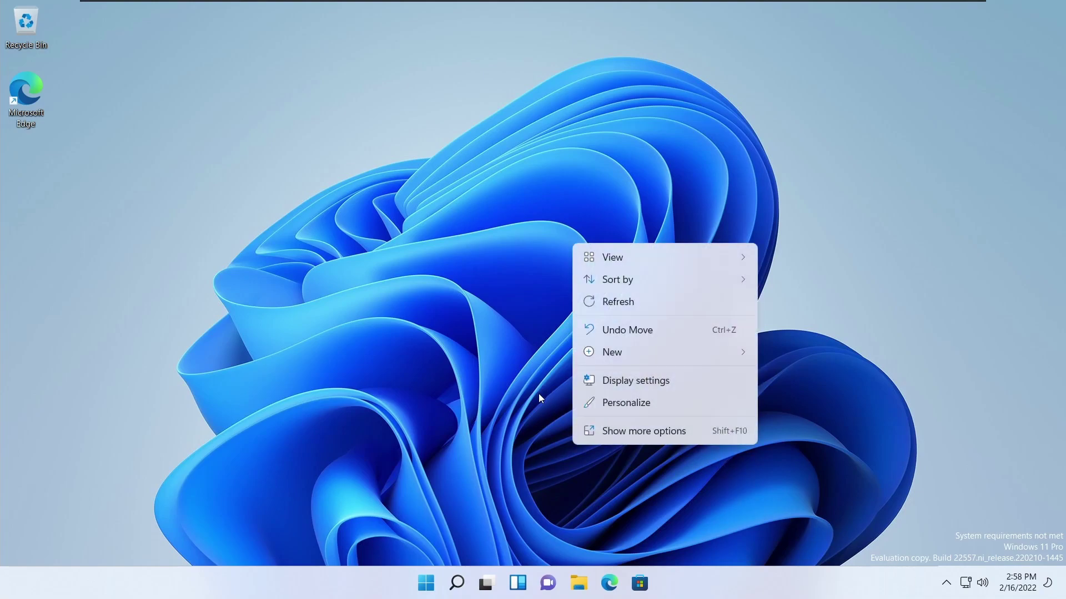
pyautogui.click(477, 351)
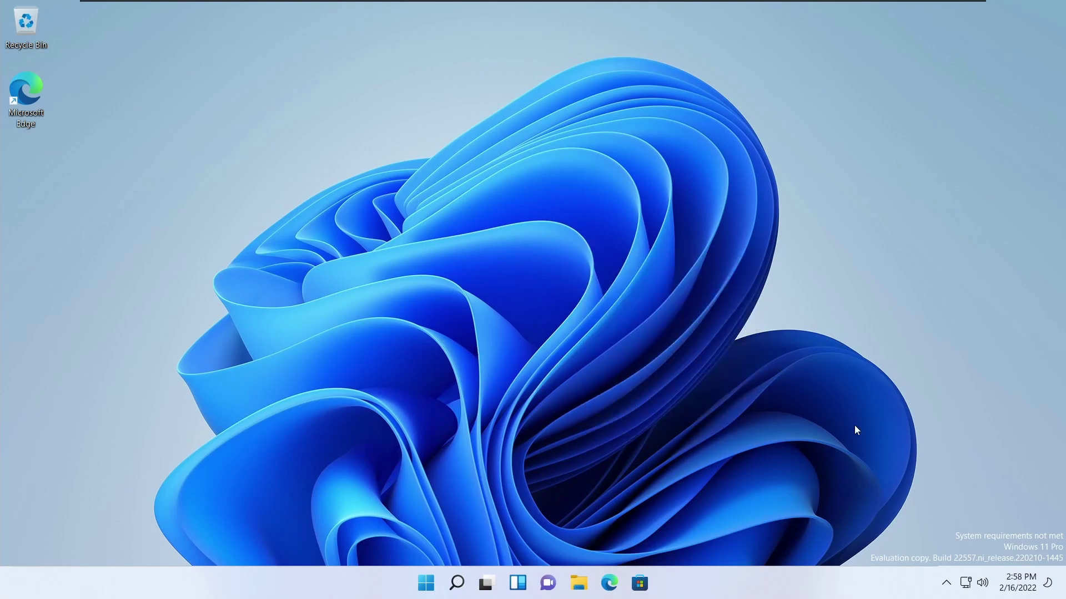
# Open Task Manager and maximize its window.
pyautogui.rightClick(426, 583)
pyautogui.click(394, 417)
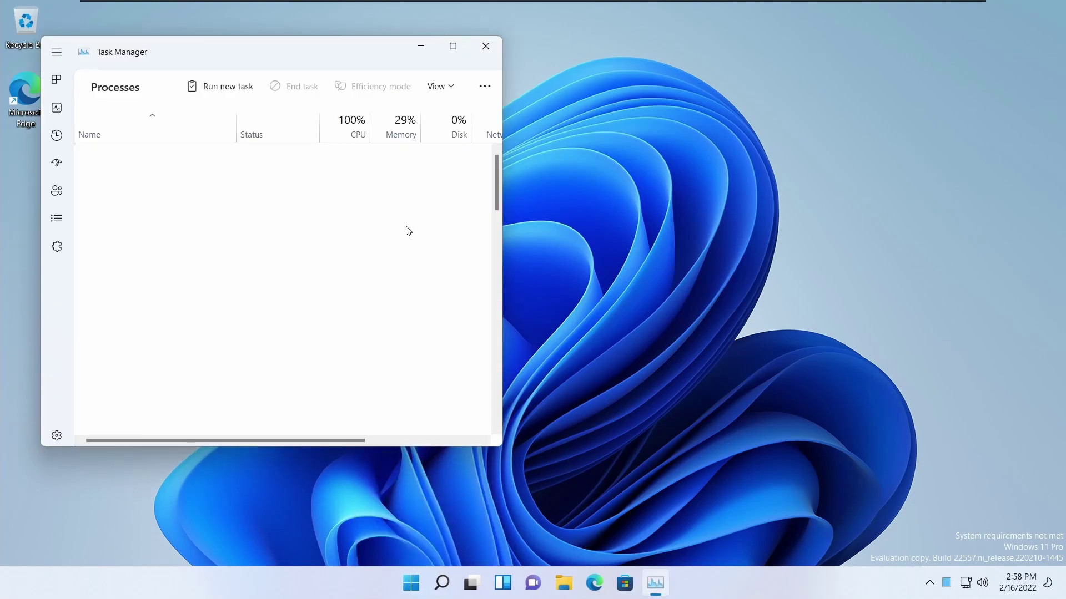
pyautogui.click(453, 47)
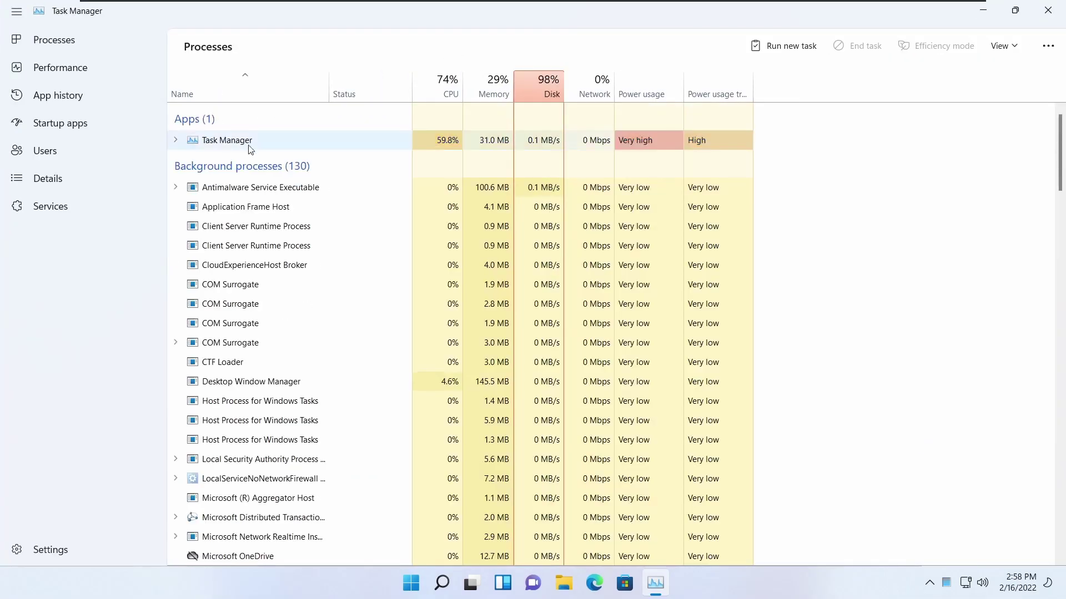
# Look through the whole list of running processes, including the suspended Search group's status, and return to its start.
pyautogui.scroll(-4, 307, 215)
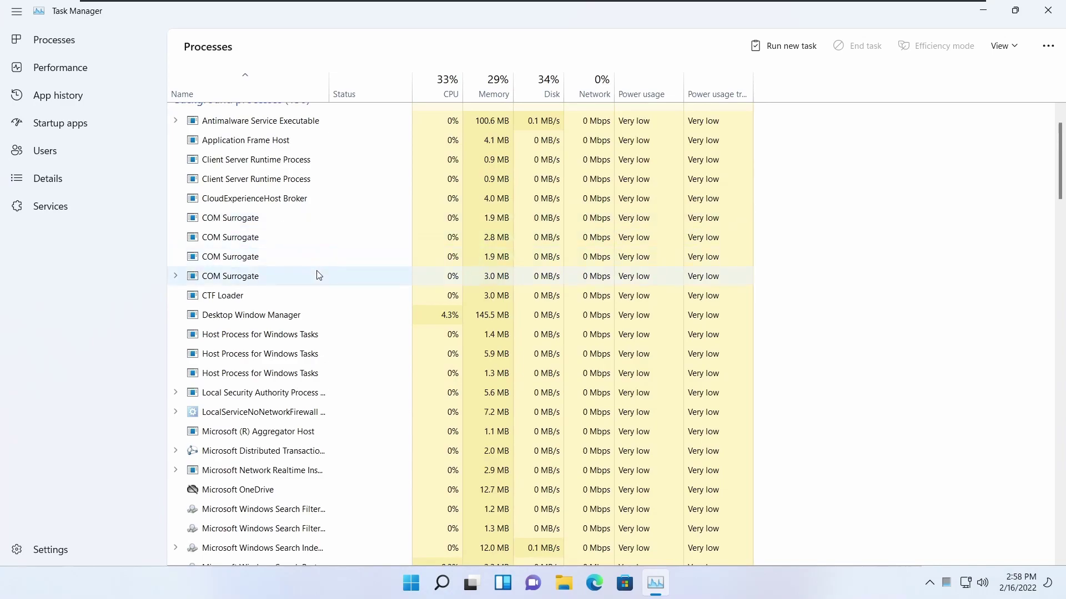
pyautogui.scroll(-3, 399, 324)
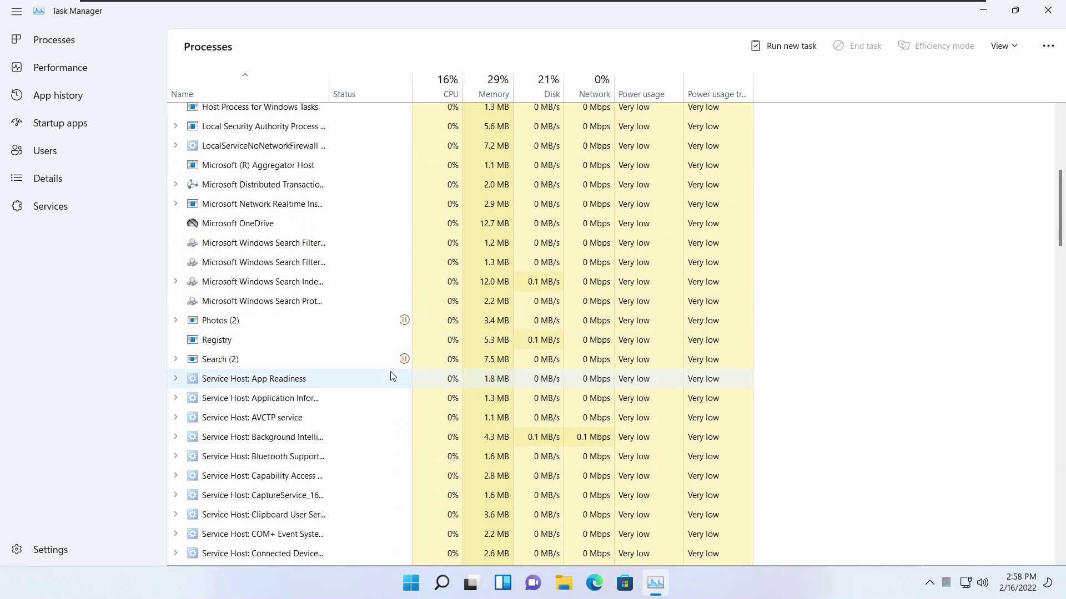
pyautogui.moveTo(402, 342)
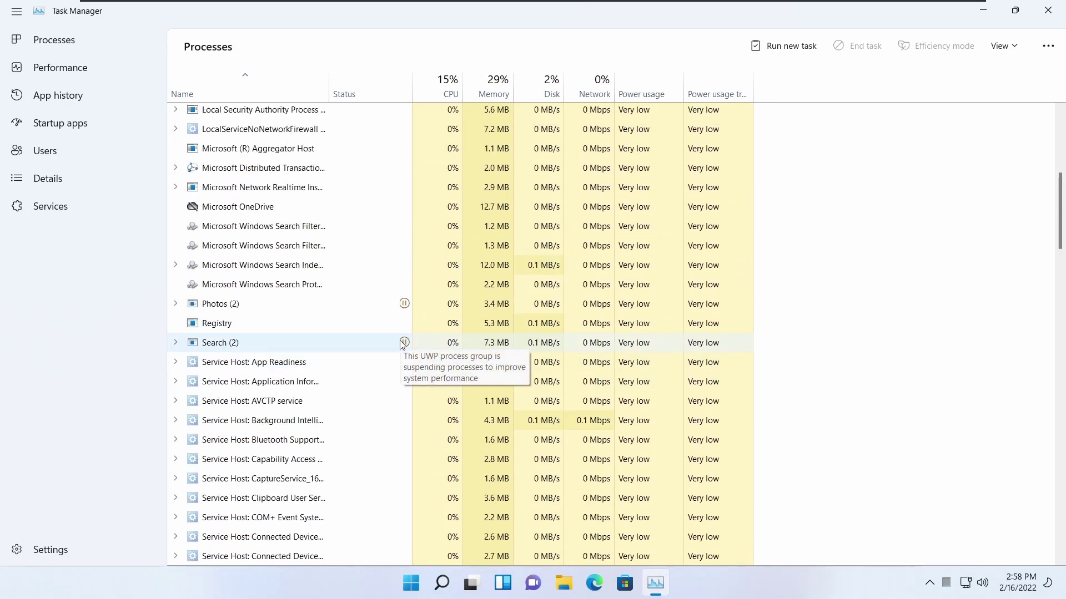
pyautogui.scroll(-9, 402, 343)
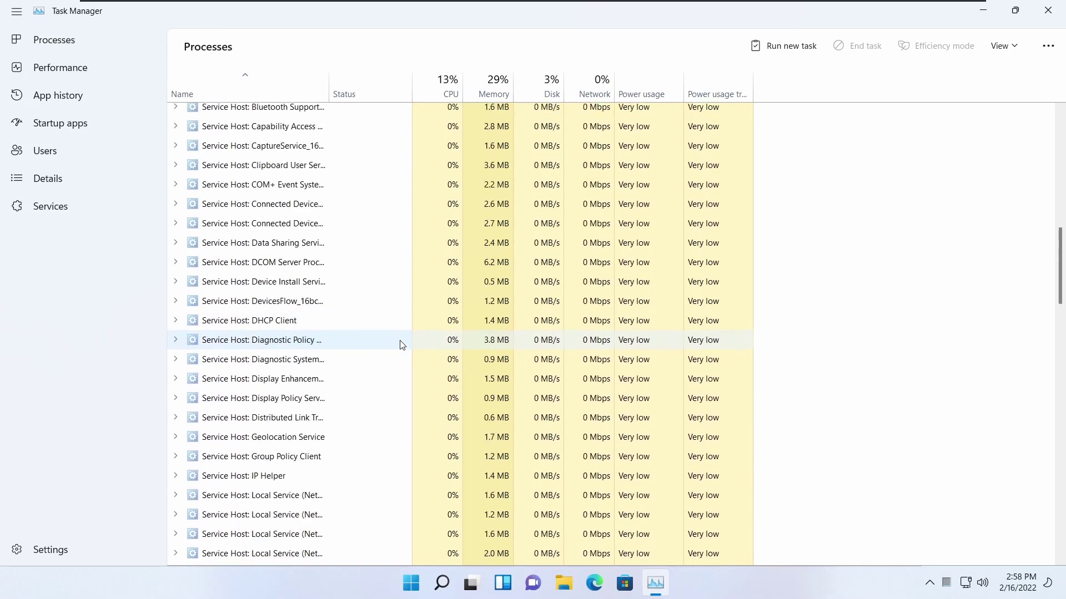
pyautogui.scroll(-9, 402, 345)
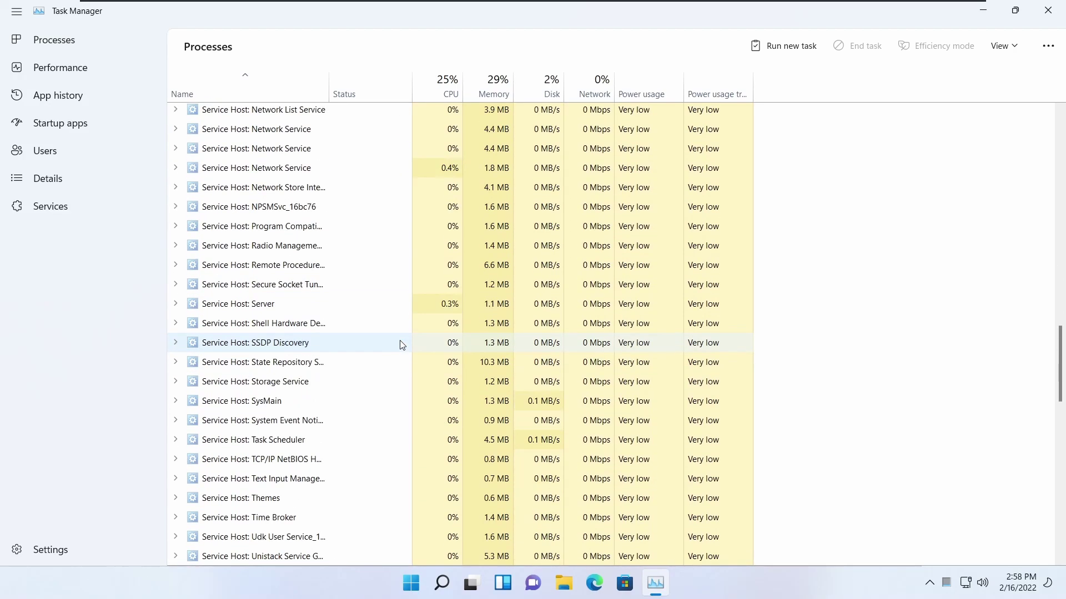
pyautogui.scroll(-11, 402, 345)
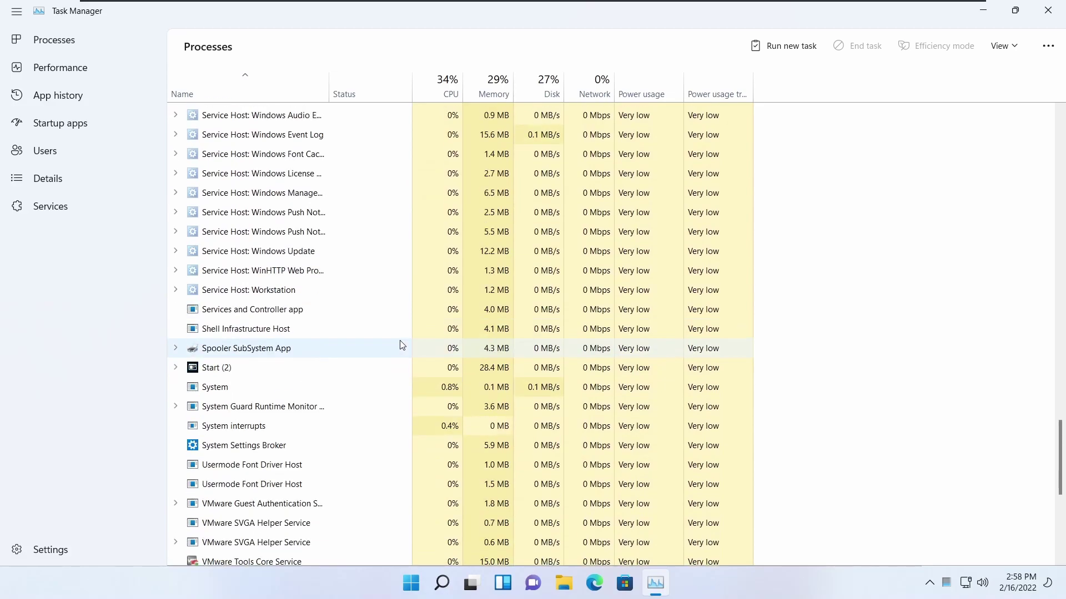
pyautogui.scroll(-5, 400, 344)
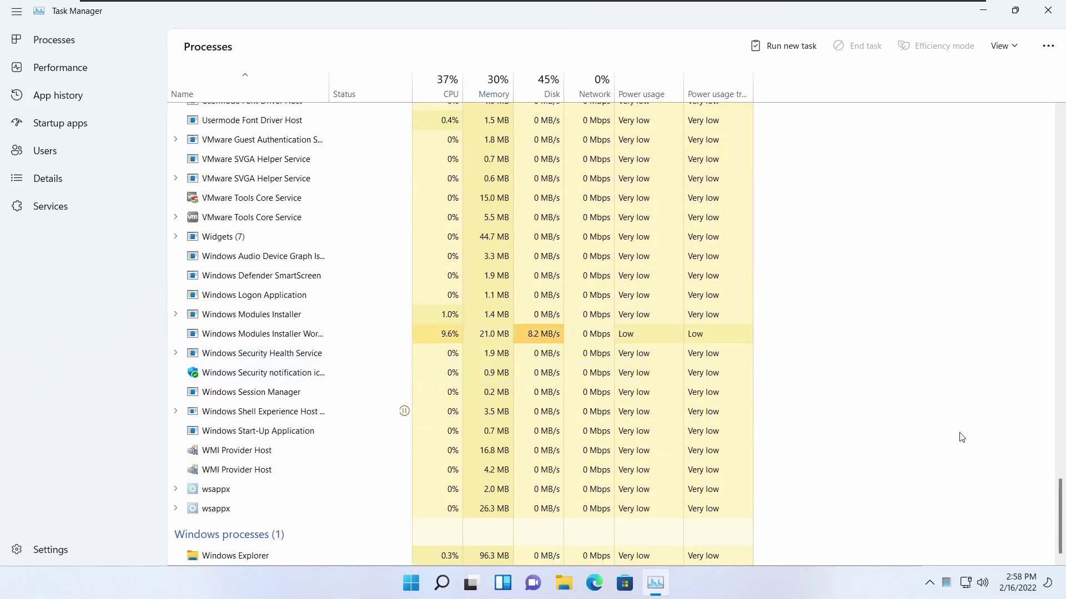
pyautogui.moveTo(1060, 524); pyautogui.dragTo(1060, 155)
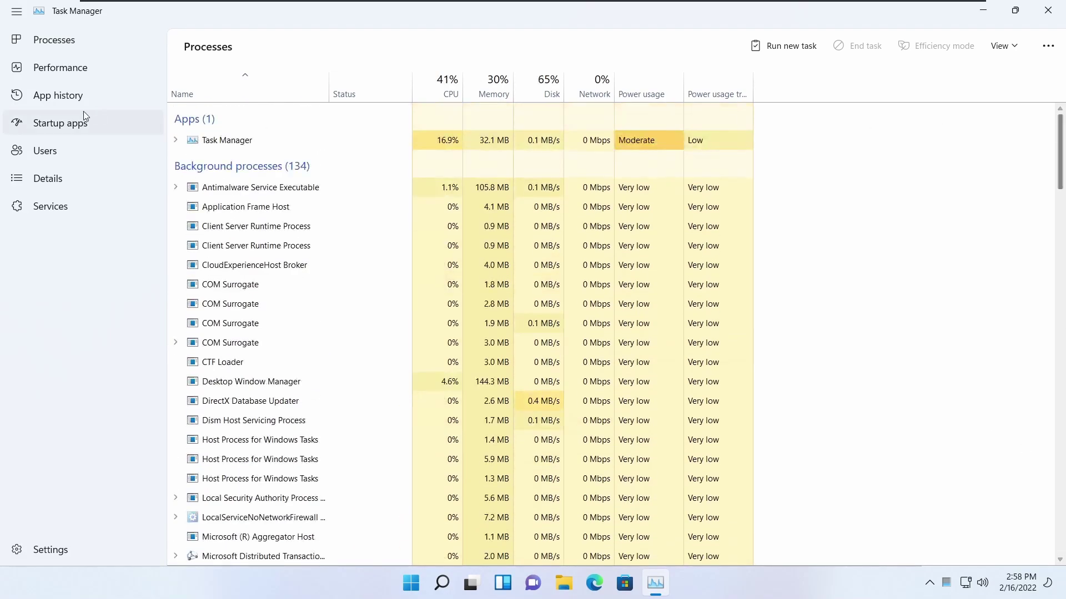
# View the performance graphs for CPU, Memory, Disk 0 (C:) and Ethernet, and return to CPU.
pyautogui.click(68, 67)
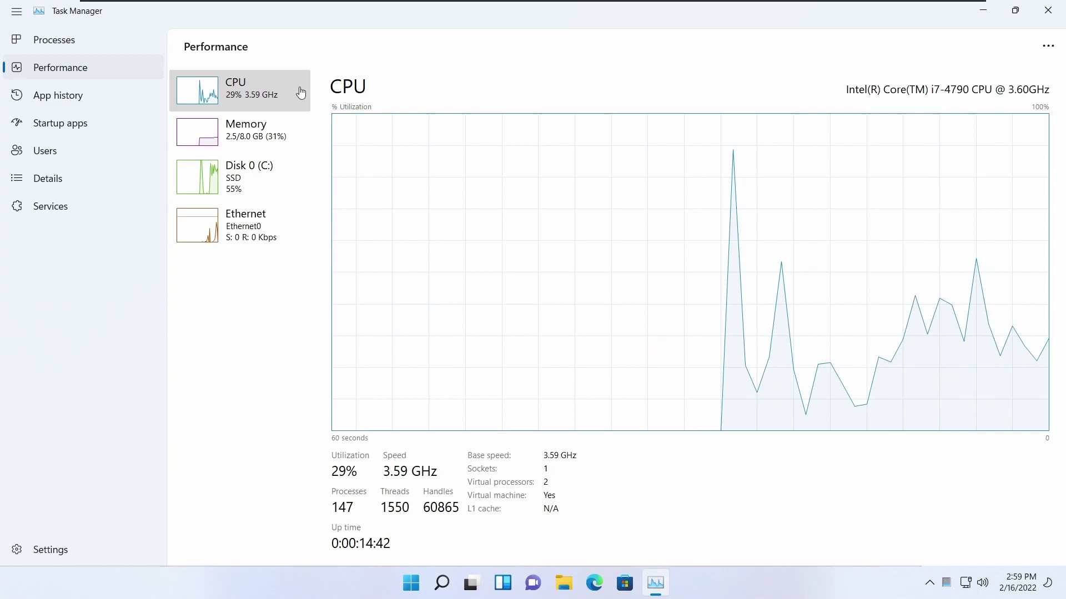
pyautogui.click(264, 127)
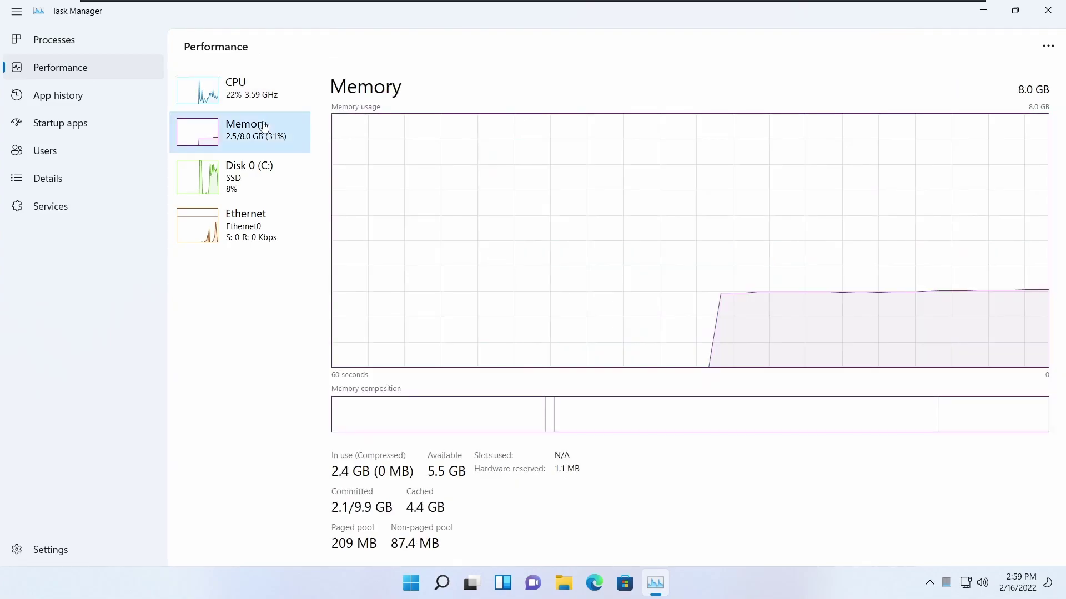
pyautogui.click(264, 172)
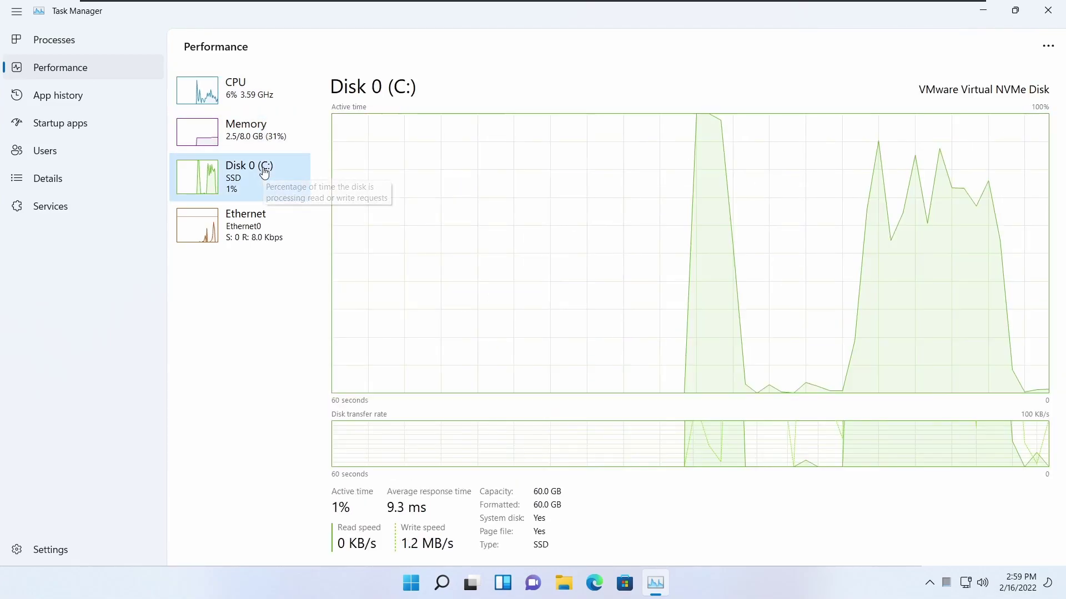
pyautogui.click(256, 244)
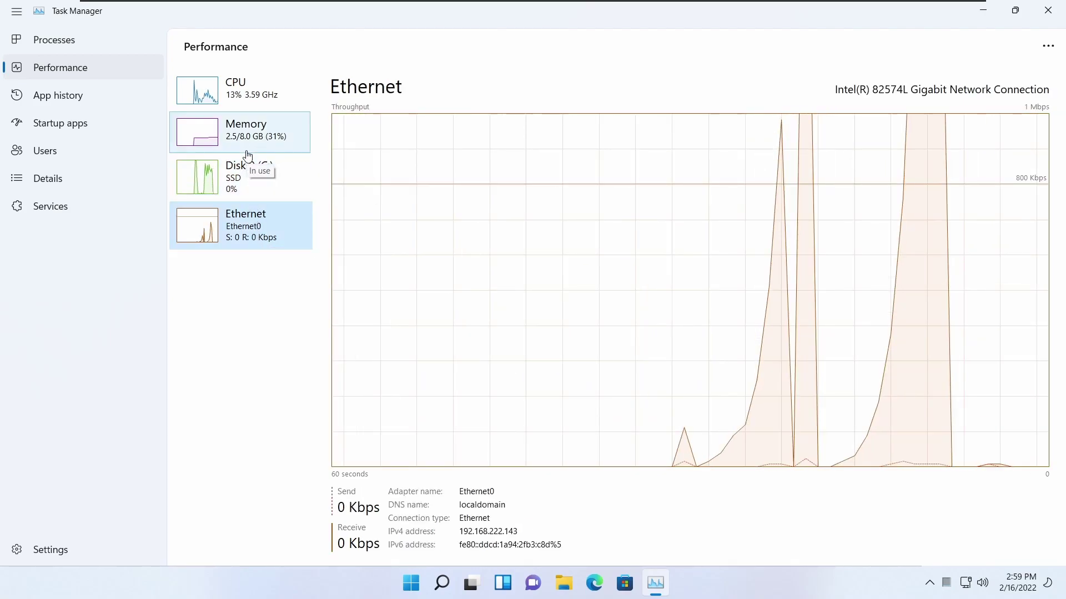
pyautogui.click(260, 105)
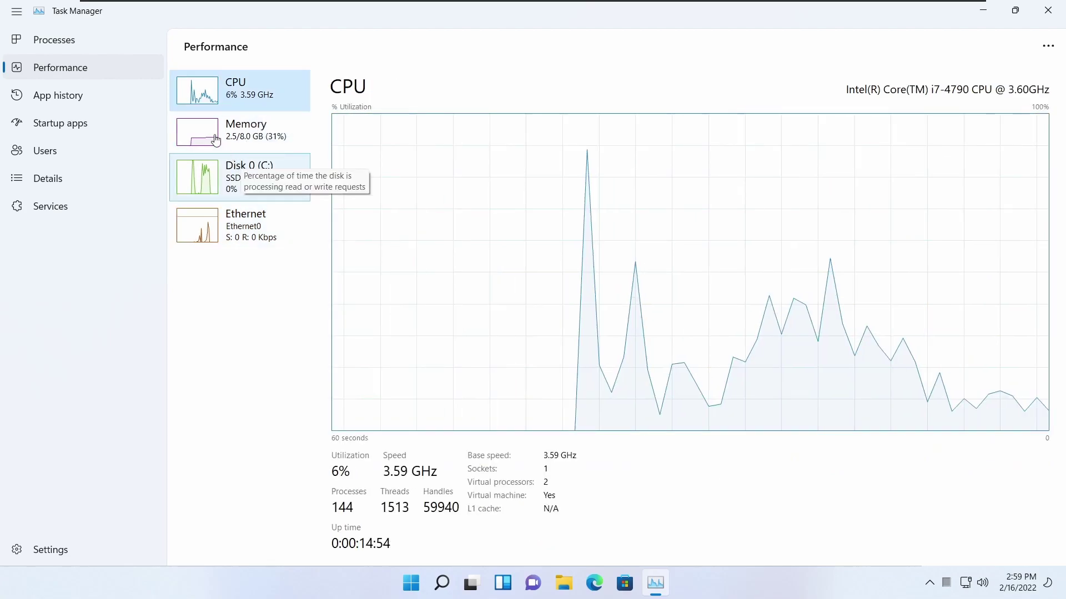
# Look through the App history, Startup apps, Users, Details and Services pages, and return to Processes.
pyautogui.click(126, 95)
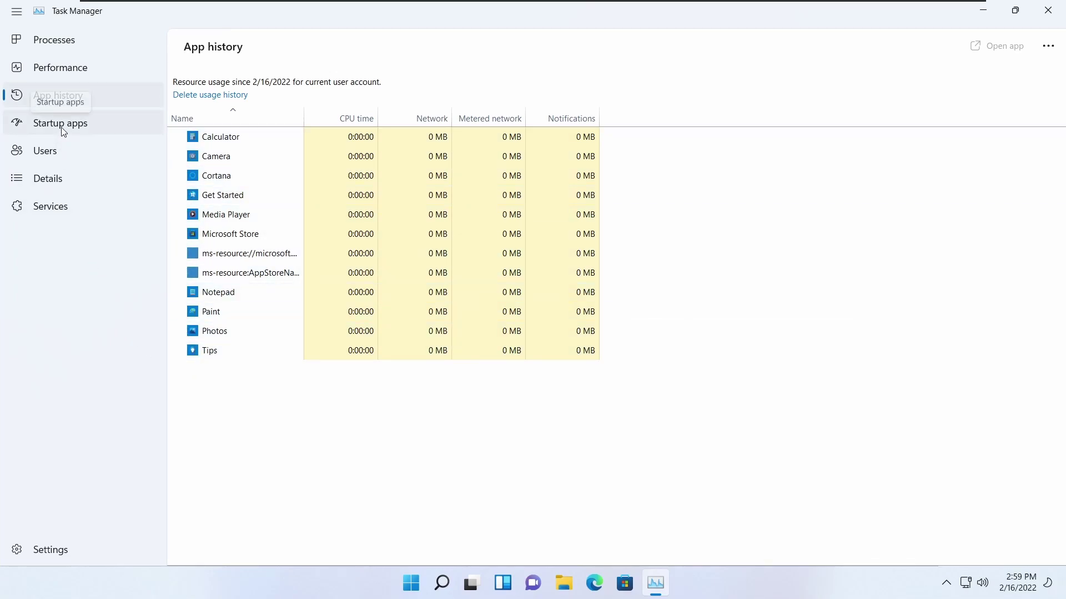
pyautogui.click(88, 128)
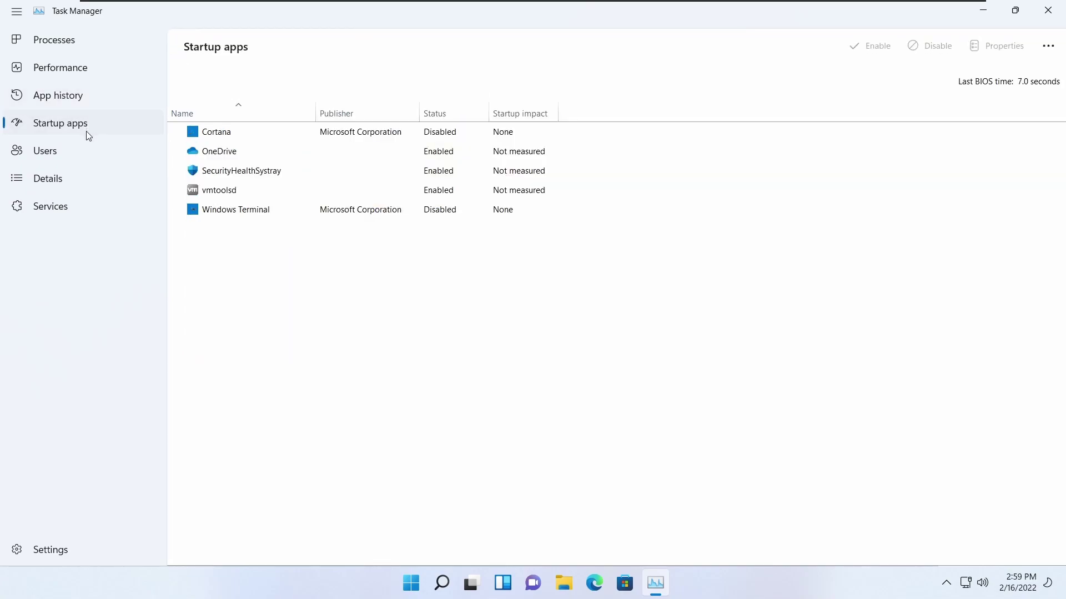
pyautogui.click(85, 155)
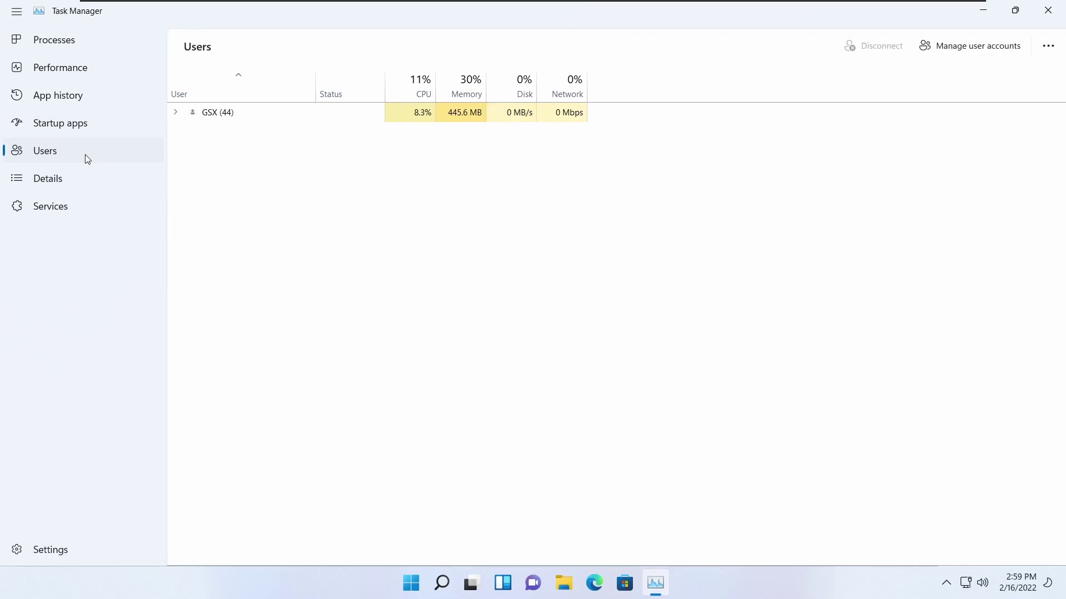
pyautogui.click(83, 173)
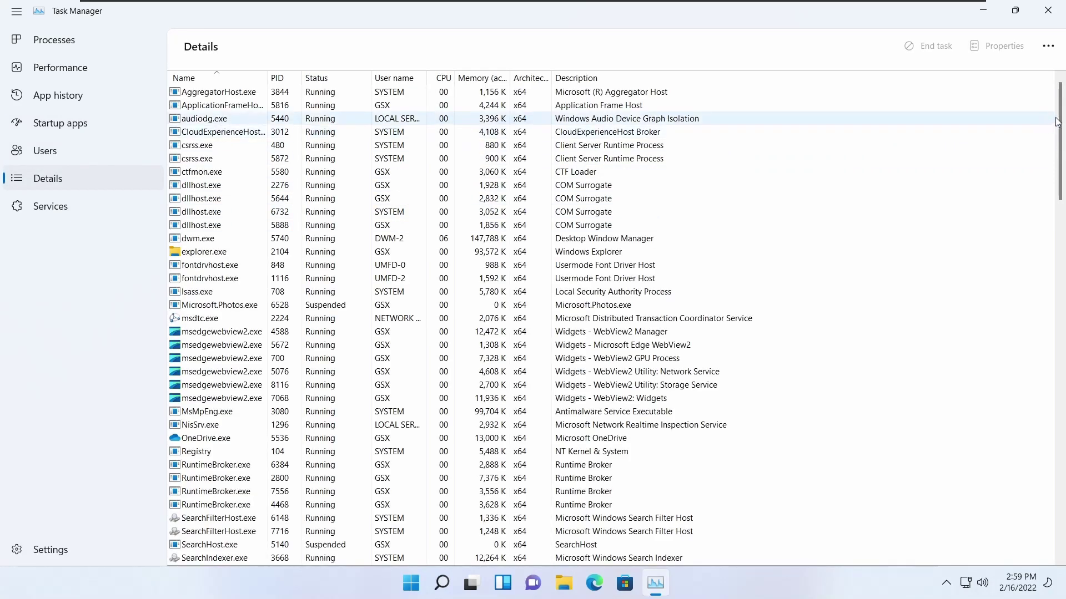
pyautogui.moveTo(1060, 126); pyautogui.dragTo(938, 72)
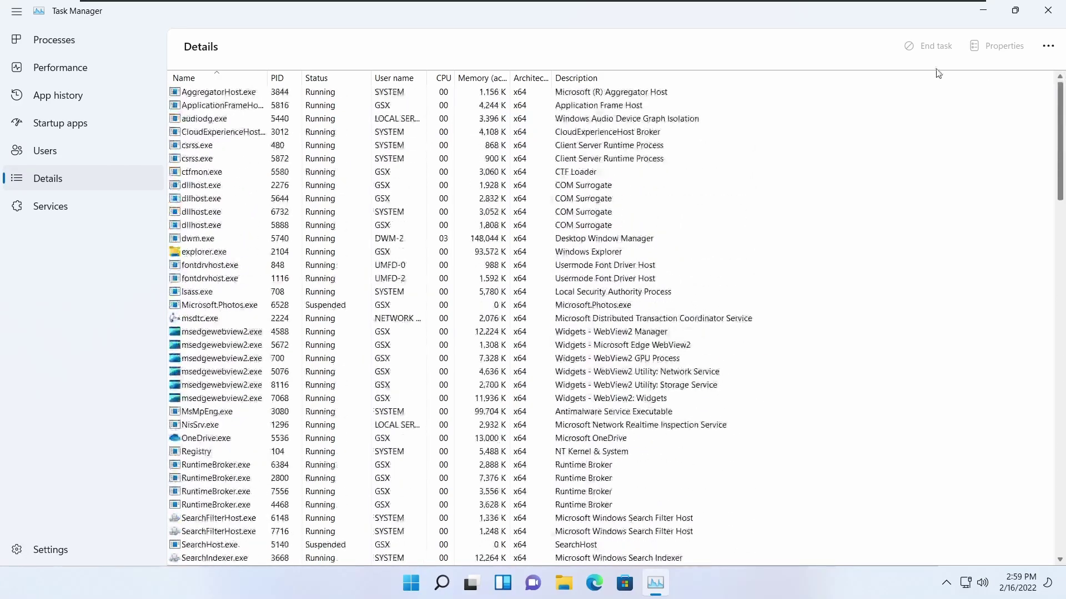
pyautogui.click(39, 205)
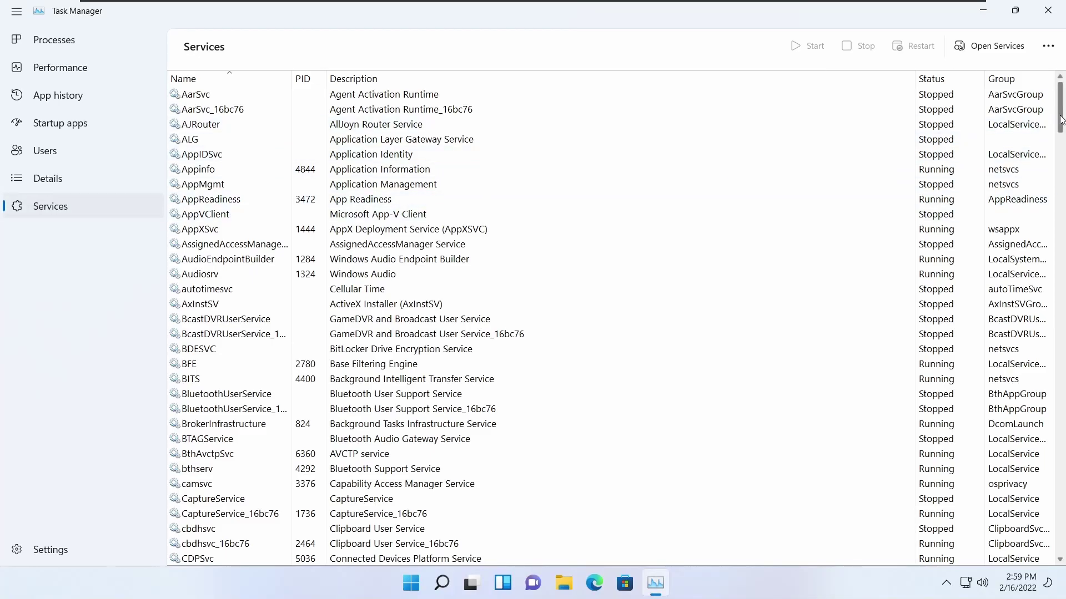
pyautogui.moveTo(1063, 118); pyautogui.dragTo(1063, 549)
pyautogui.click(42, 40)
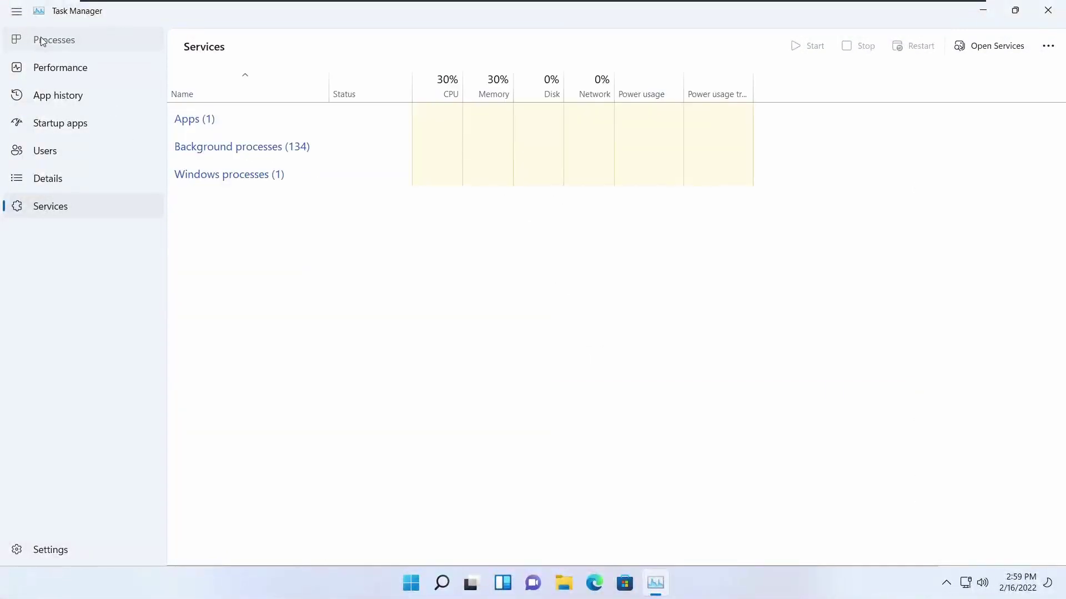
# Collapse and re-expand Task Manager's navigation pane, and open its Settings page.
pyautogui.click(15, 15)
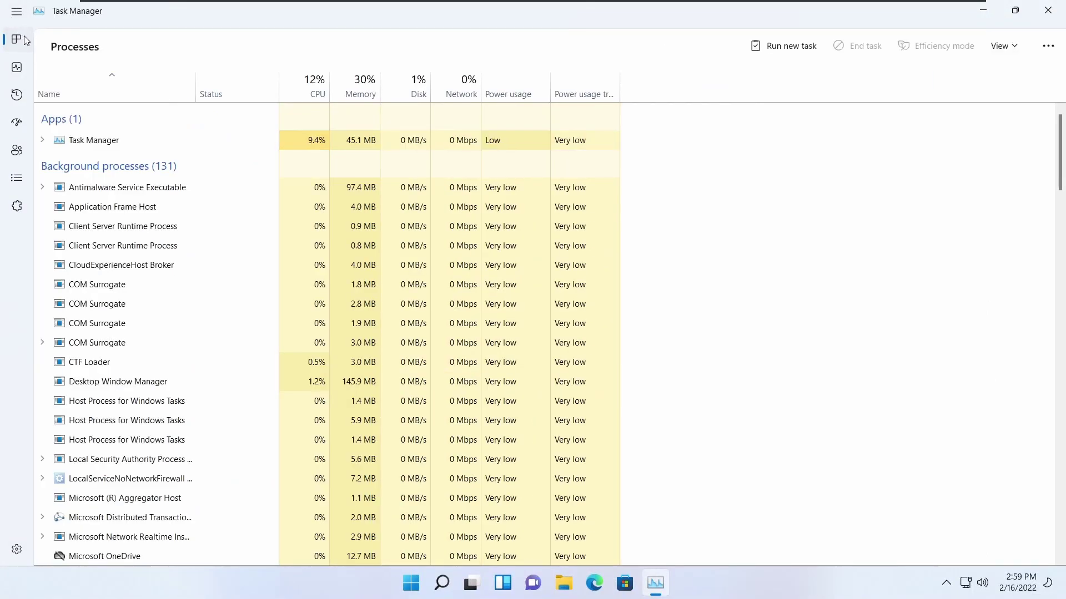
pyautogui.click(15, 17)
pyautogui.click(71, 542)
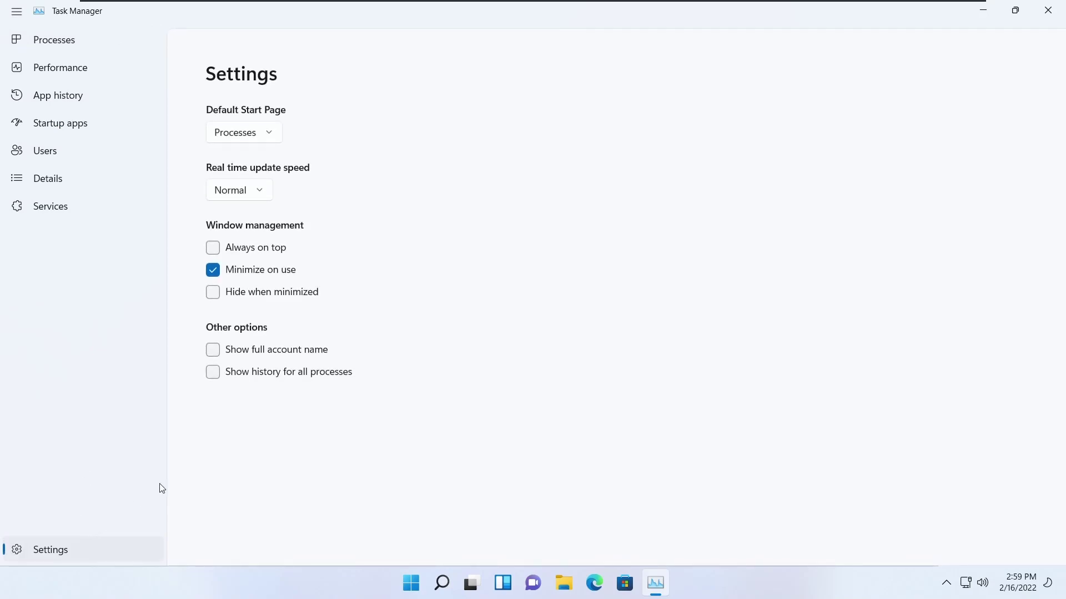
# View the choices for Default Start Page and Real time update speed, close Task Manager, and check the hidden tray icons.
pyautogui.click(258, 135)
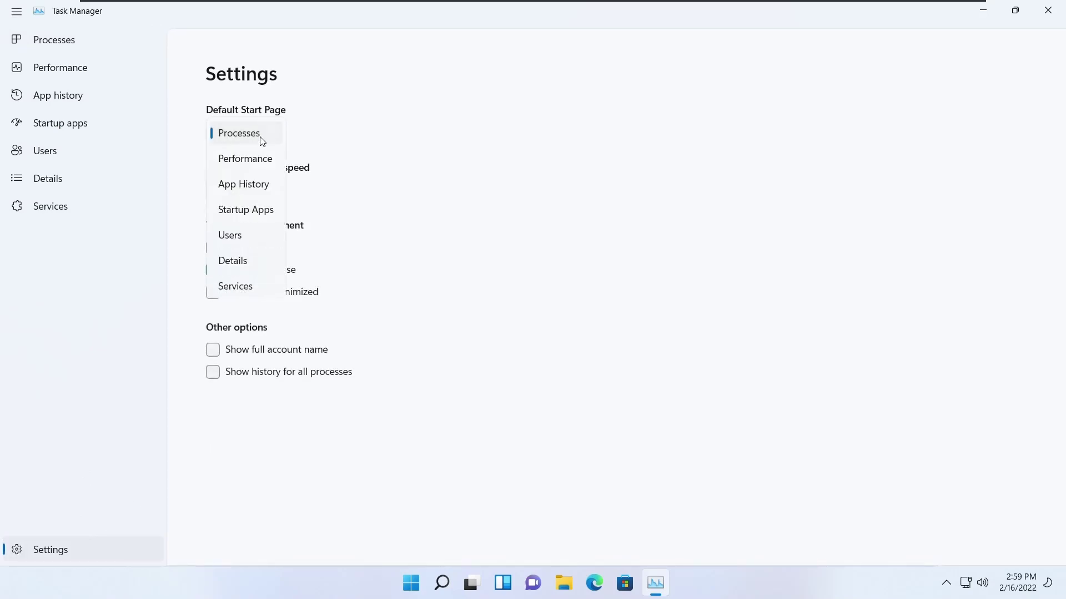
pyautogui.click(263, 133)
pyautogui.click(261, 194)
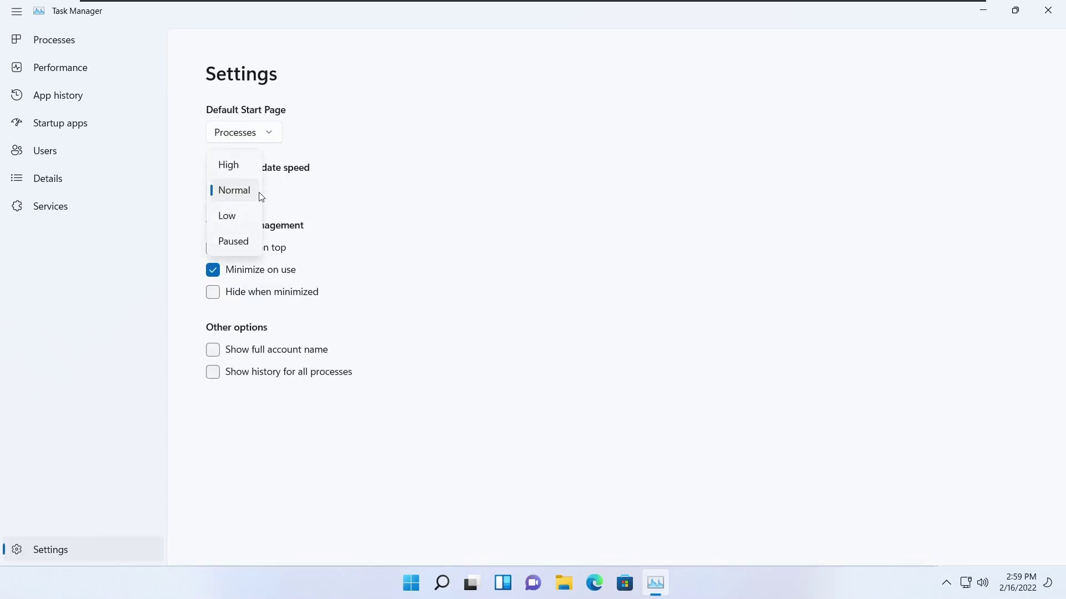
pyautogui.click(296, 189)
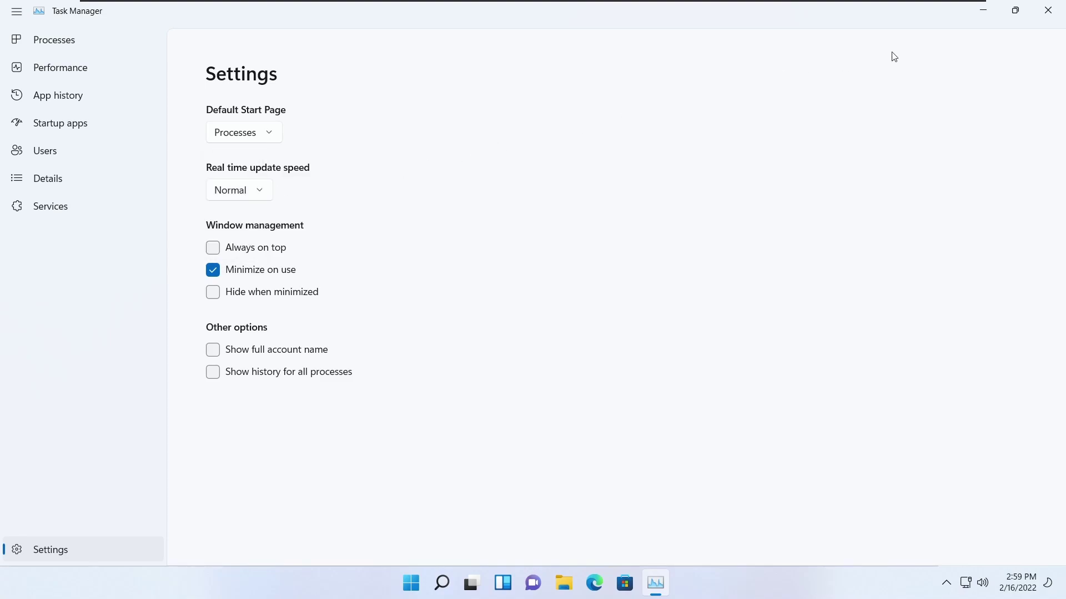
pyautogui.click(1037, 18)
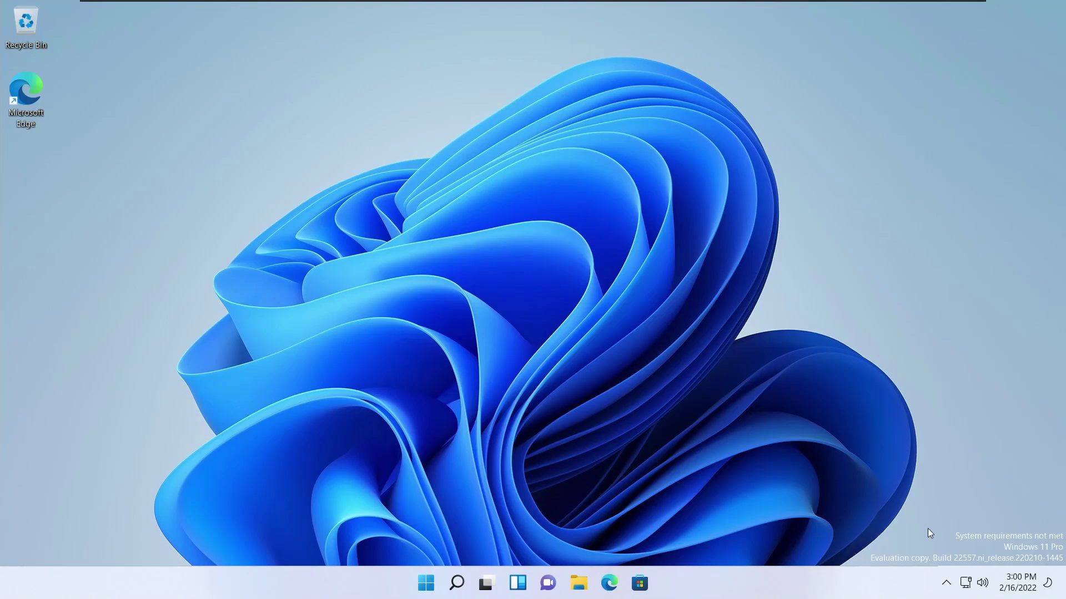
pyautogui.click(946, 585)
pyautogui.click(945, 585)
# Group the pinned Start apps Mail and Photos into a folder, and add Calendar and Settings to it.
pyautogui.click(425, 583)
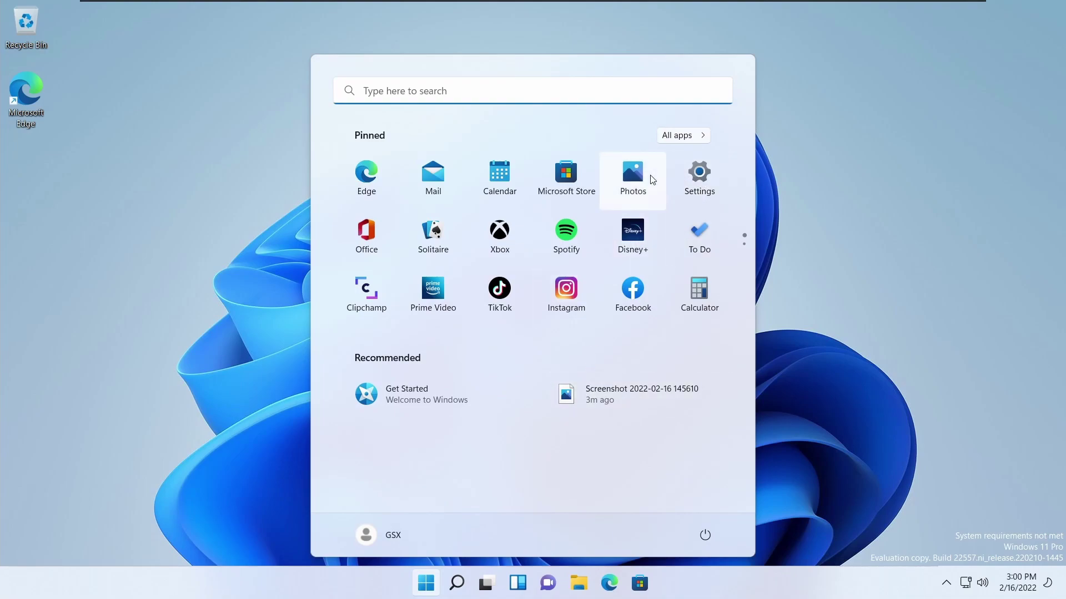
pyautogui.moveTo(646, 179); pyautogui.dragTo(456, 193)
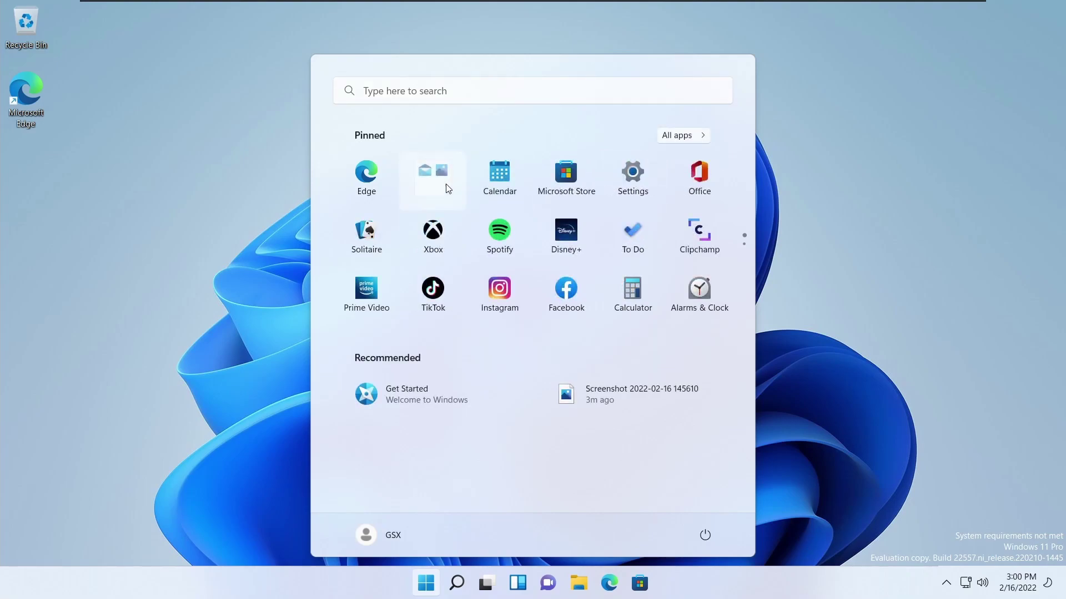
pyautogui.click(442, 192)
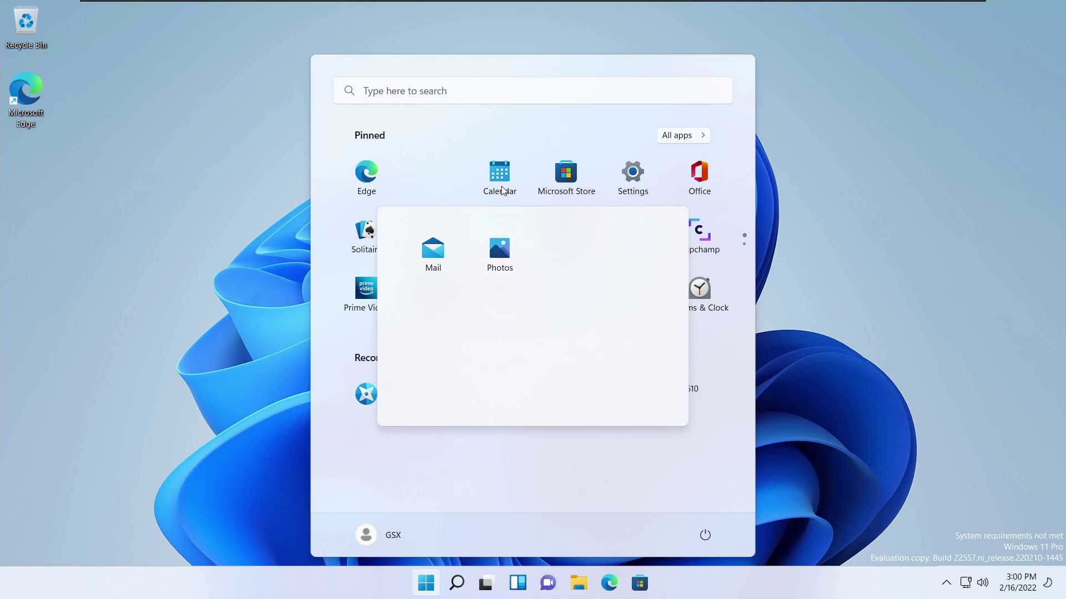
pyautogui.click(503, 160)
pyautogui.moveTo(502, 162); pyautogui.dragTo(438, 184)
pyautogui.moveTo(552, 185); pyautogui.dragTo(439, 183)
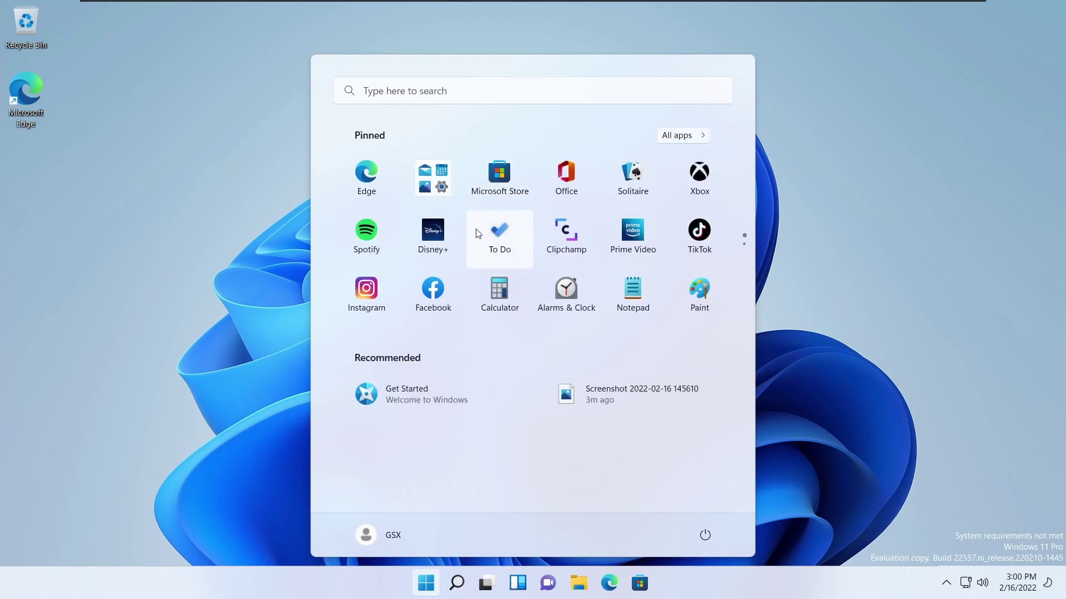
# Take Mail, Photos, Calendar and Settings back out of the folder so they are pinned individually again.
pyautogui.click(433, 178)
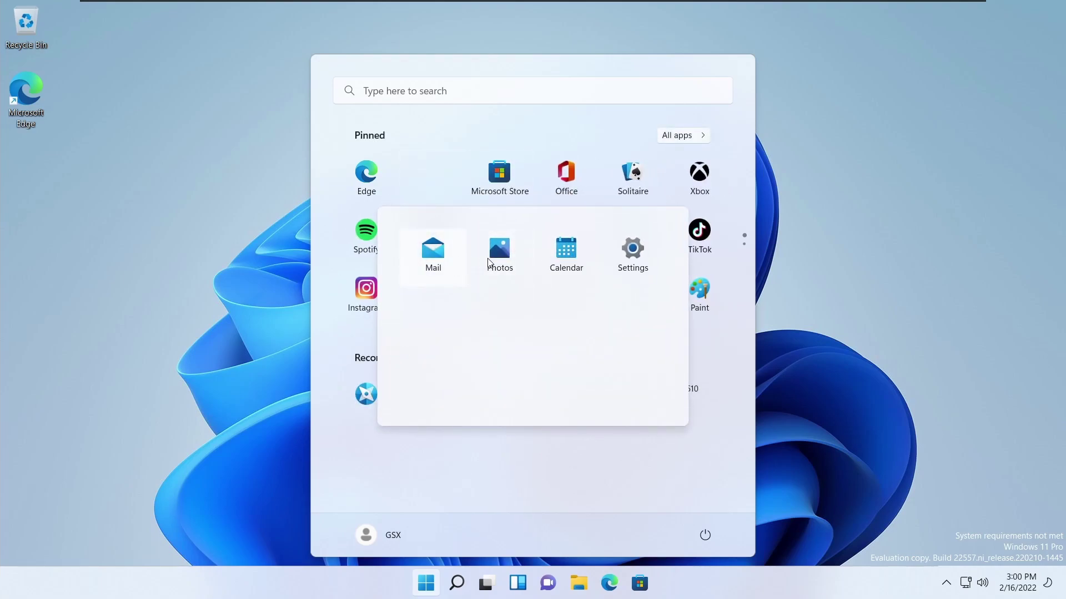
pyautogui.moveTo(441, 256); pyautogui.dragTo(500, 175)
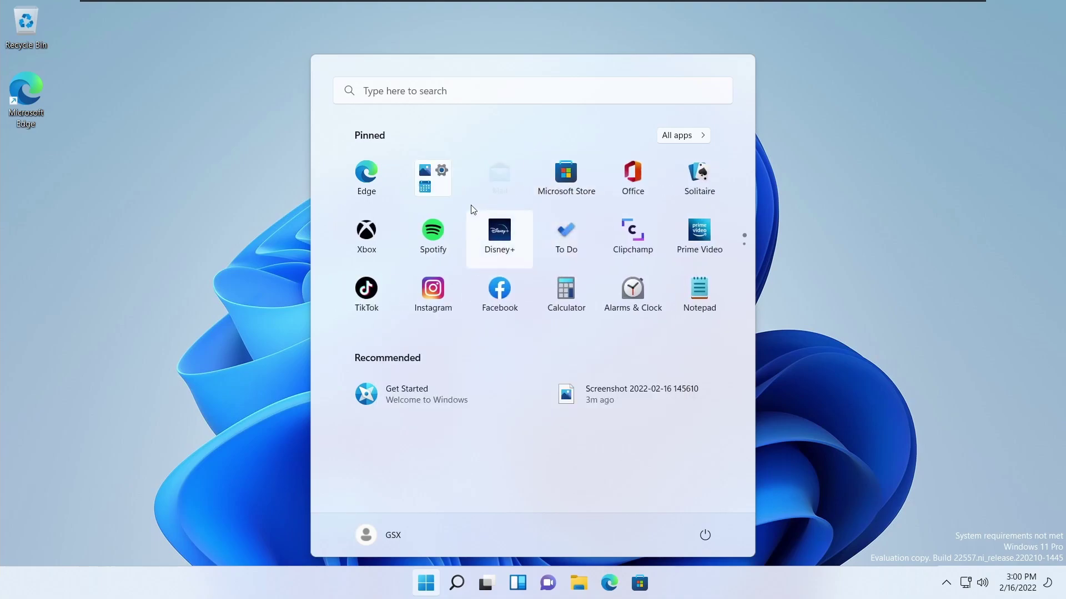
pyautogui.moveTo(425, 179); pyautogui.dragTo(487, 181)
pyautogui.click(488, 183)
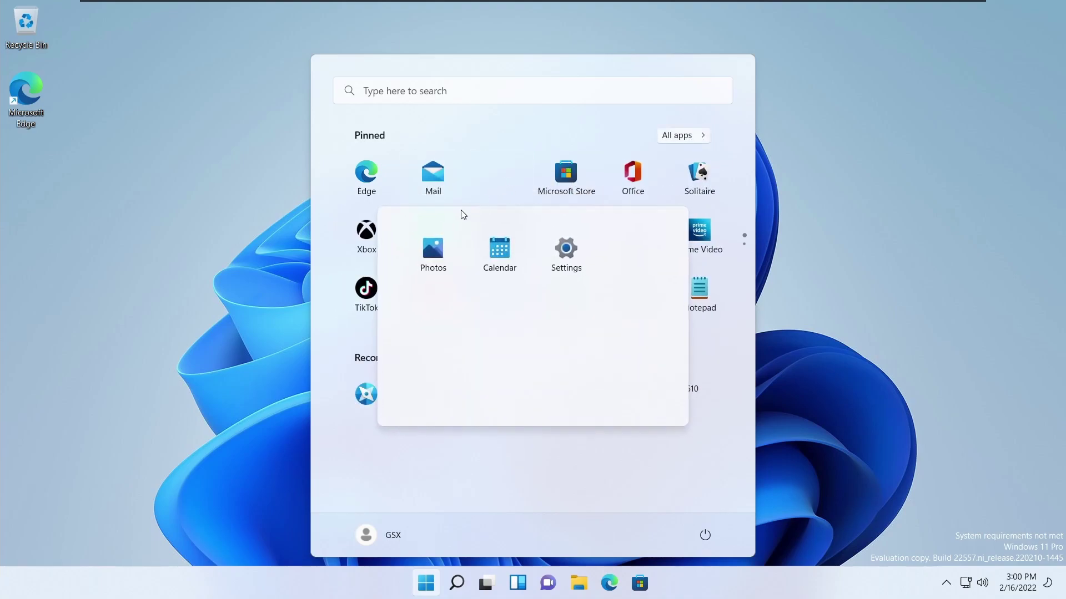
pyautogui.moveTo(439, 239); pyautogui.dragTo(562, 167)
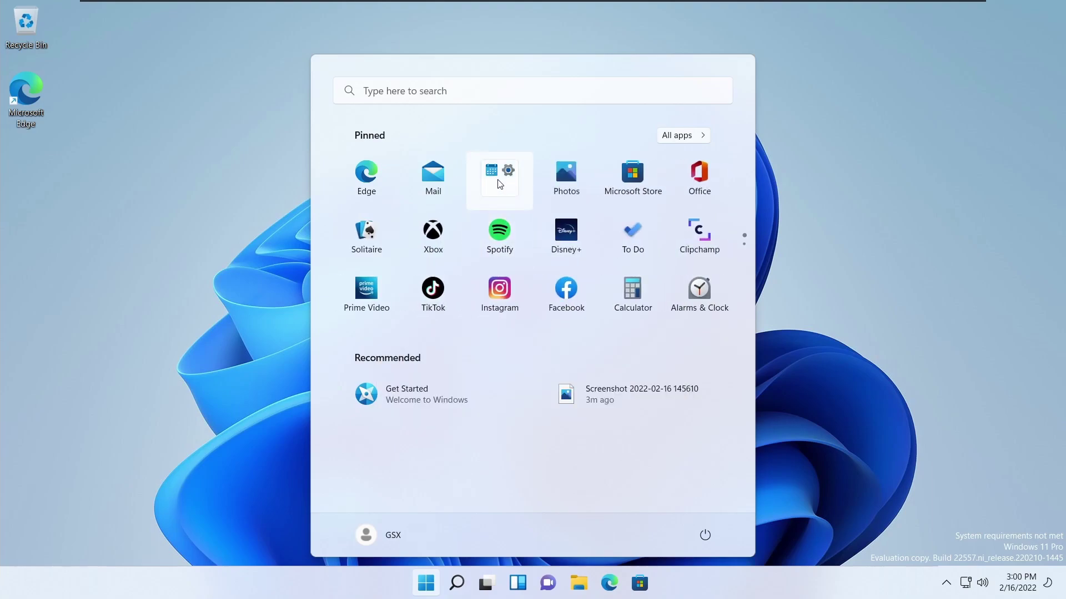
pyautogui.moveTo(433, 248); pyautogui.dragTo(517, 174)
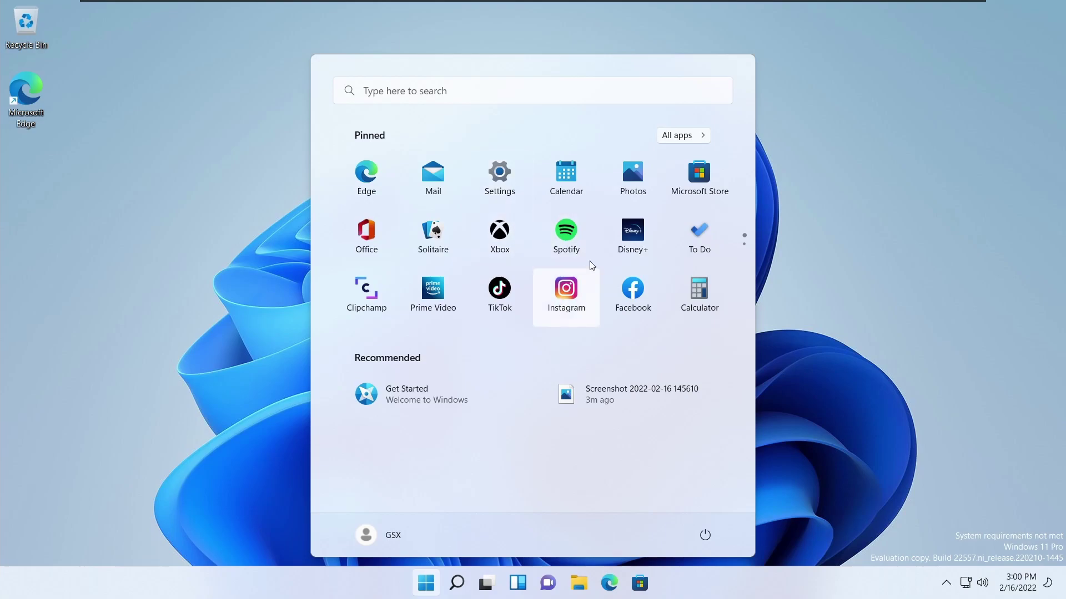
# View the second page of pinned Start apps and the options offered for the pinned Calendar app.
pyautogui.scroll(-1, 614, 248)
pyautogui.scroll(1, 614, 247)
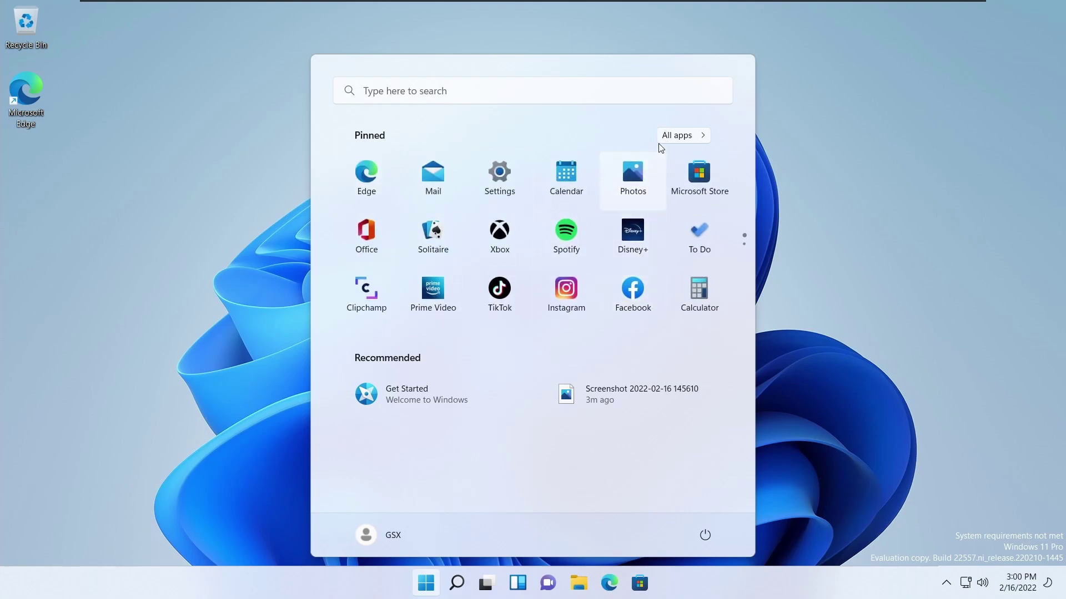
pyautogui.rightClick(556, 178)
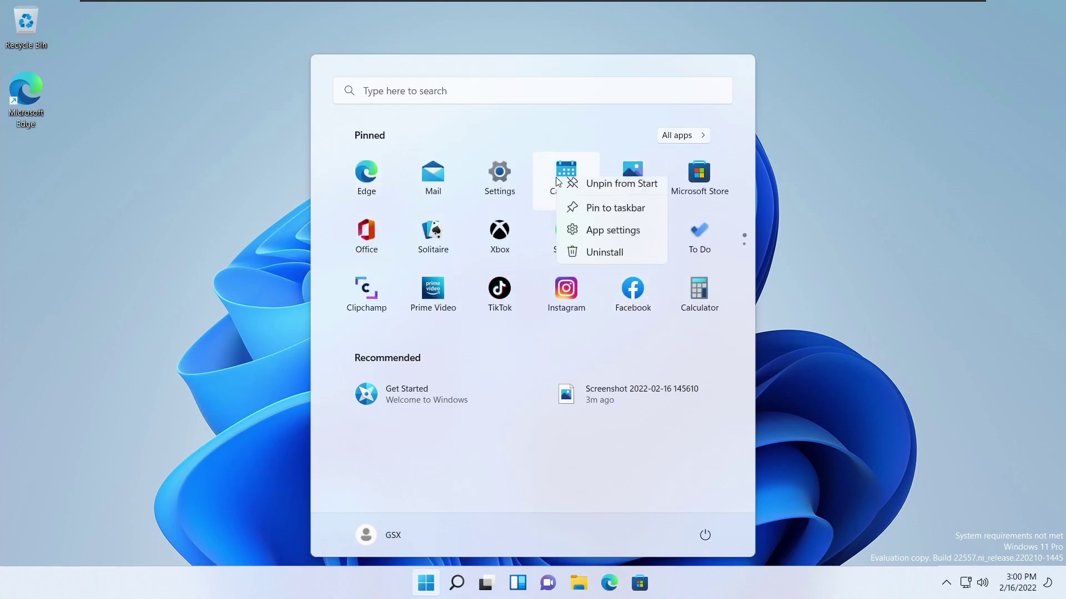
# Look through the complete list of installed apps in Start, including the options offered for Calculator.
pyautogui.click(680, 134)
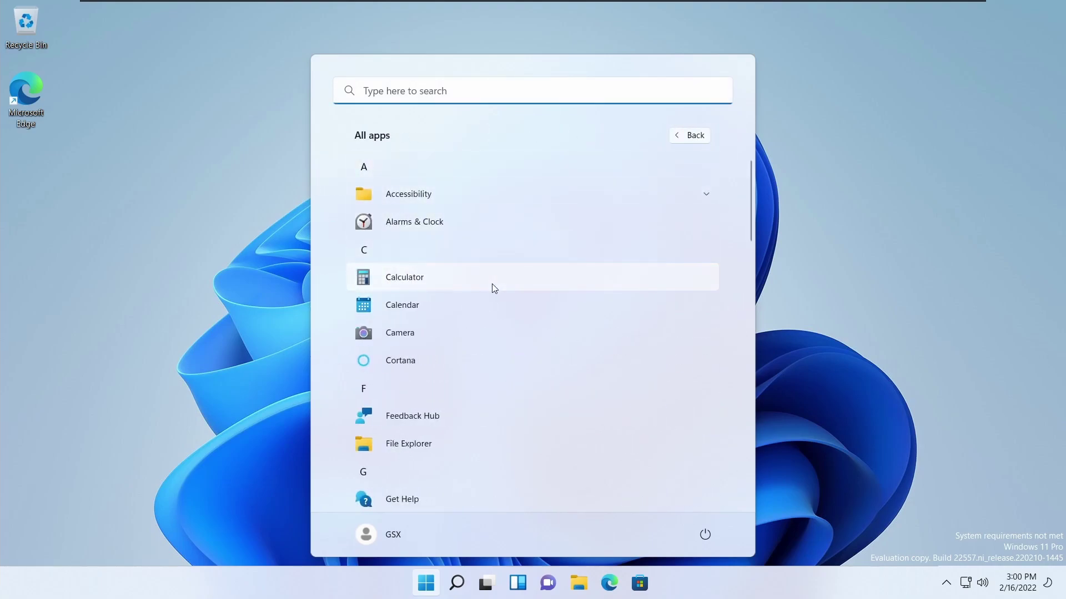
pyautogui.rightClick(493, 288)
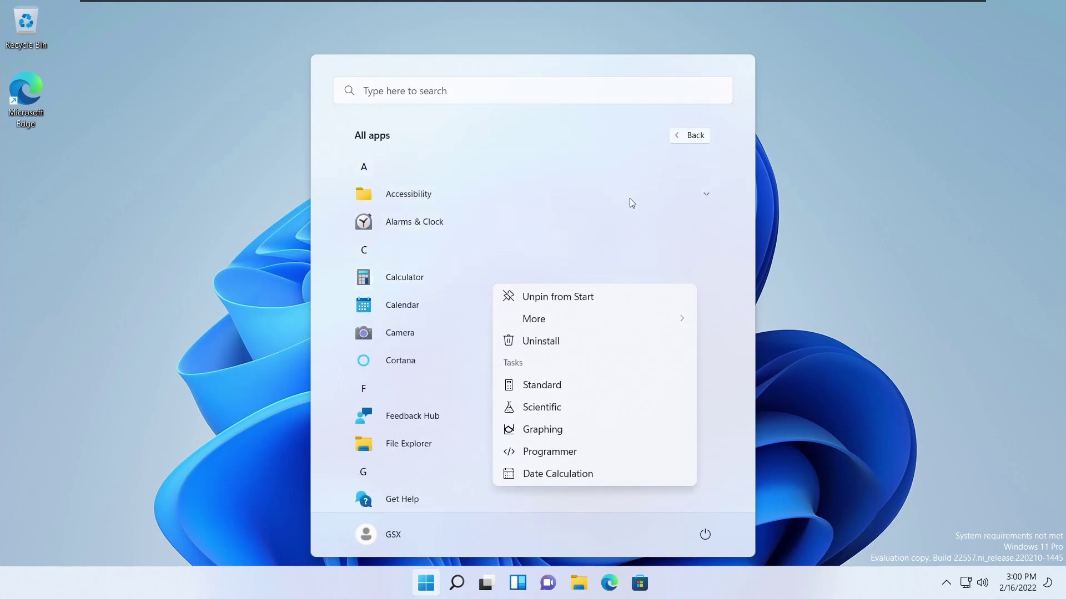
pyautogui.click(627, 103)
pyautogui.scroll(-8, 591, 294)
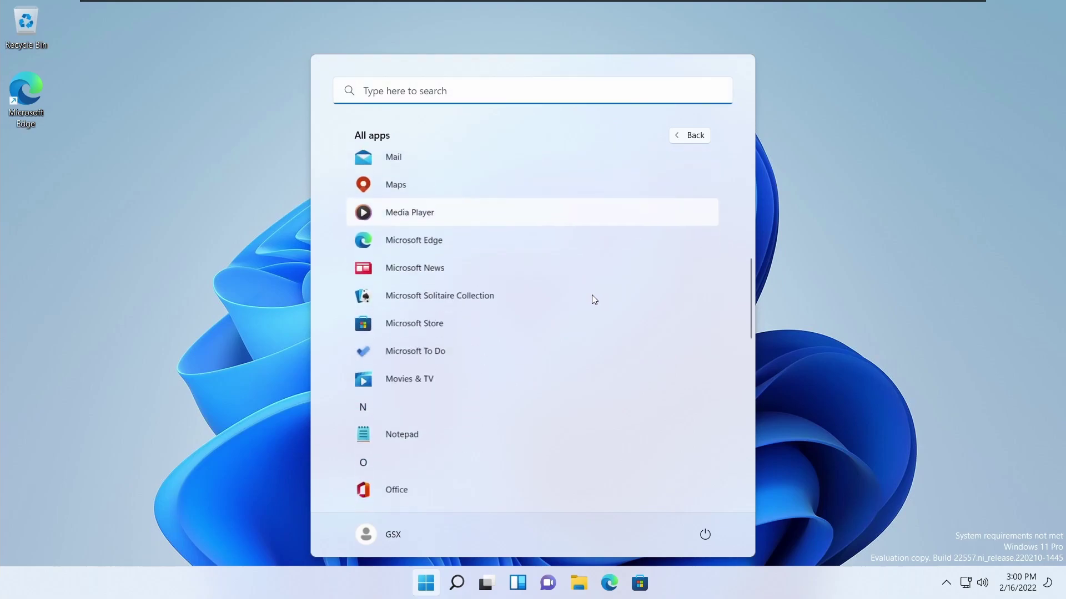
pyautogui.scroll(-10, 592, 294)
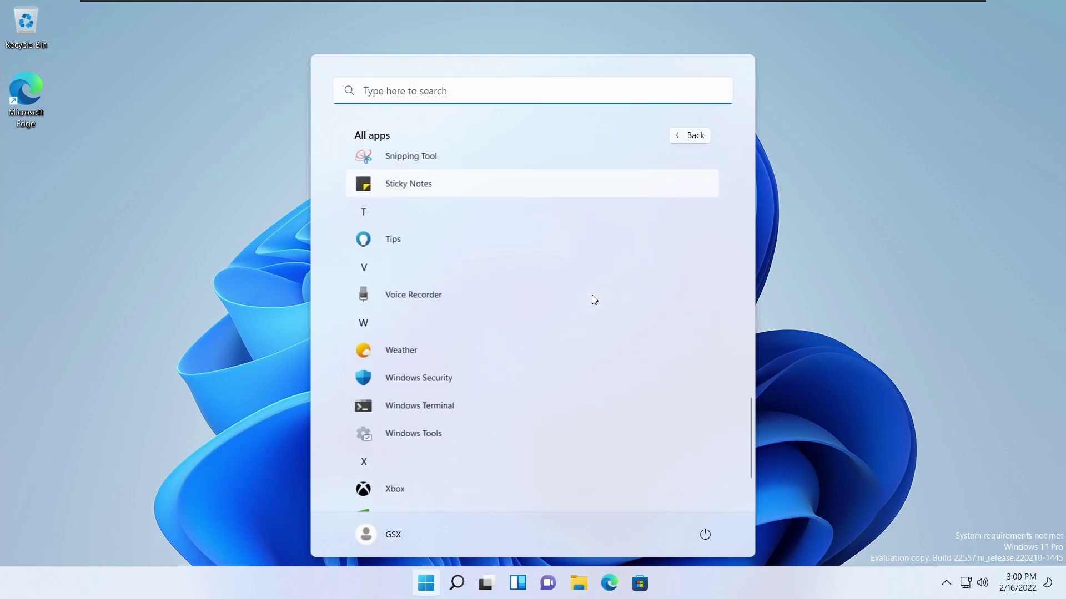
pyautogui.scroll(-2, 594, 299)
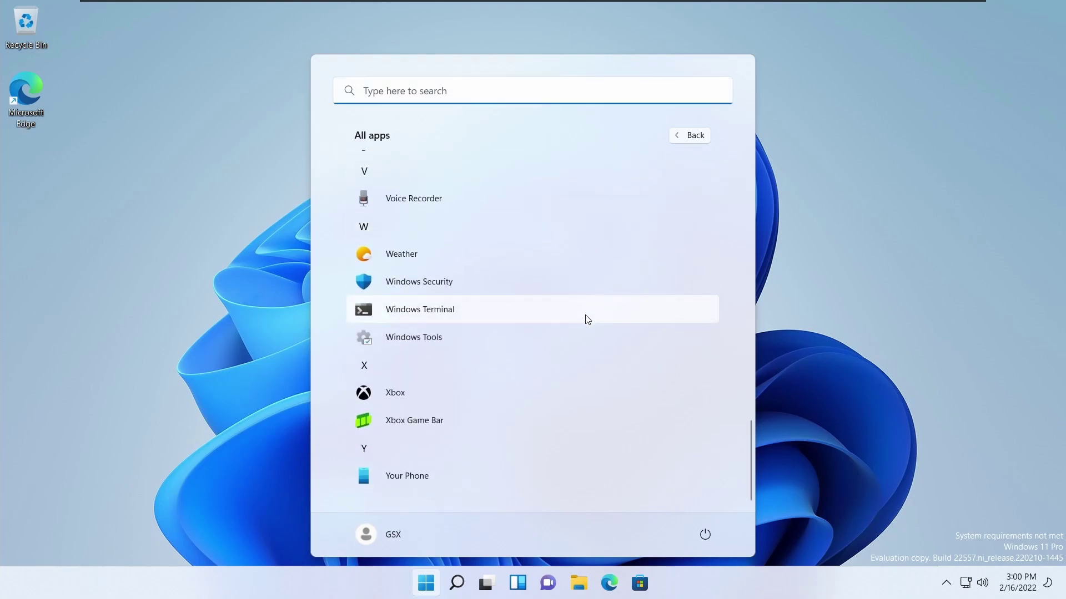
# Open Microsoft Store and look through its Home page down to the Collections section.
pyautogui.click(639, 582)
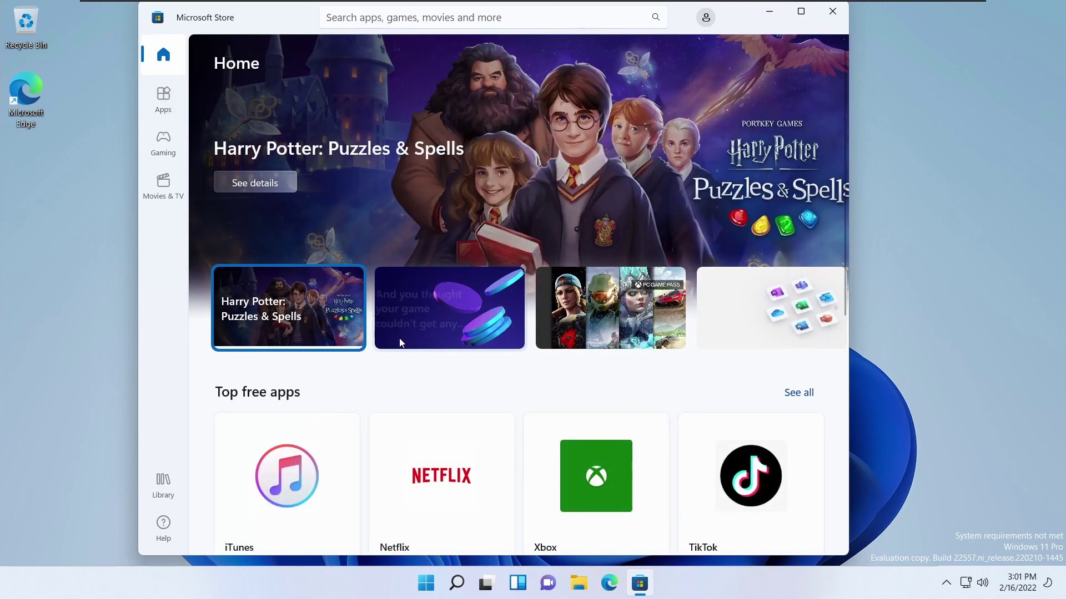
pyautogui.scroll(-7, 441, 327)
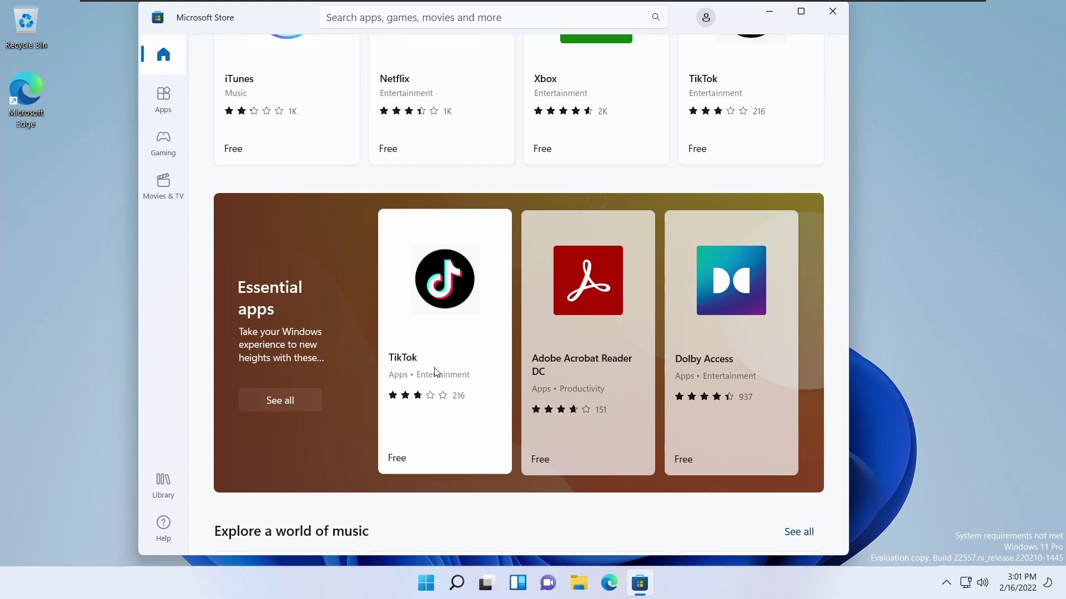
pyautogui.scroll(-15, 437, 372)
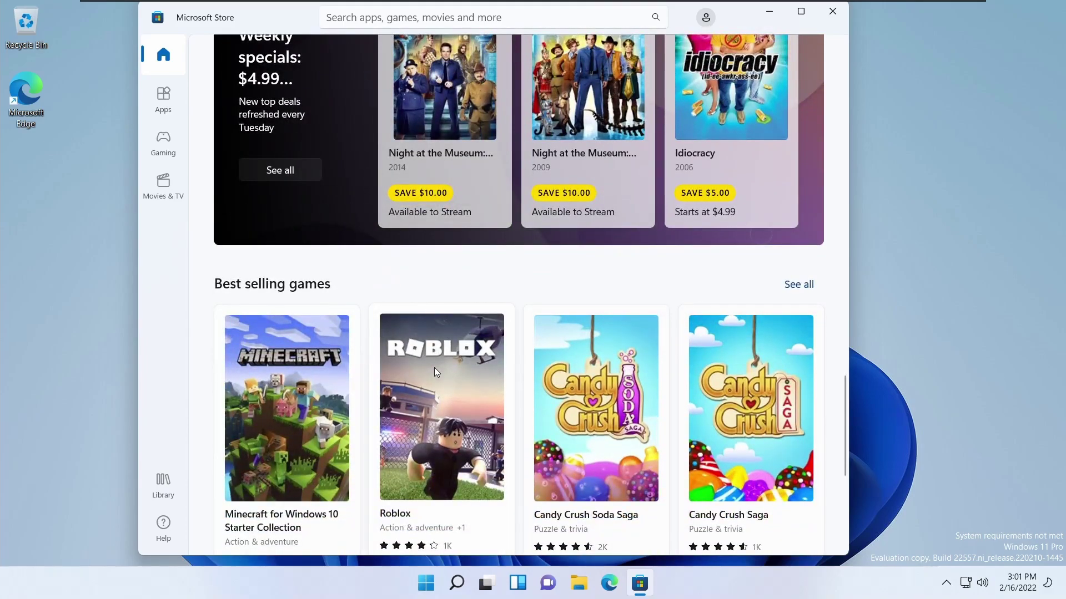
pyautogui.scroll(-5, 434, 367)
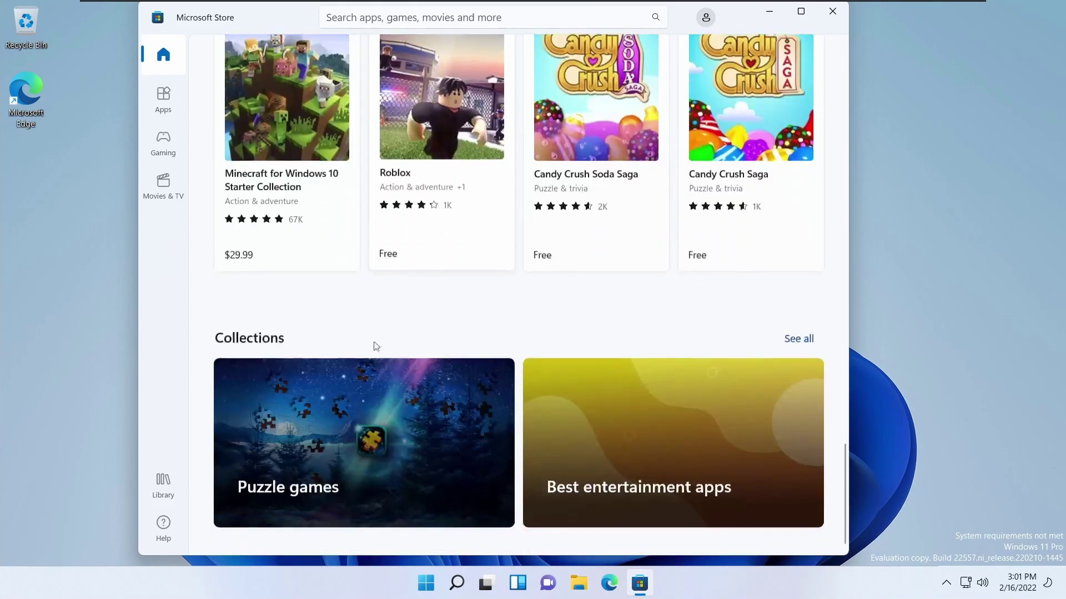
# Look through the Store's Apps page, from the featured banner down to the Collections section.
pyautogui.click(160, 102)
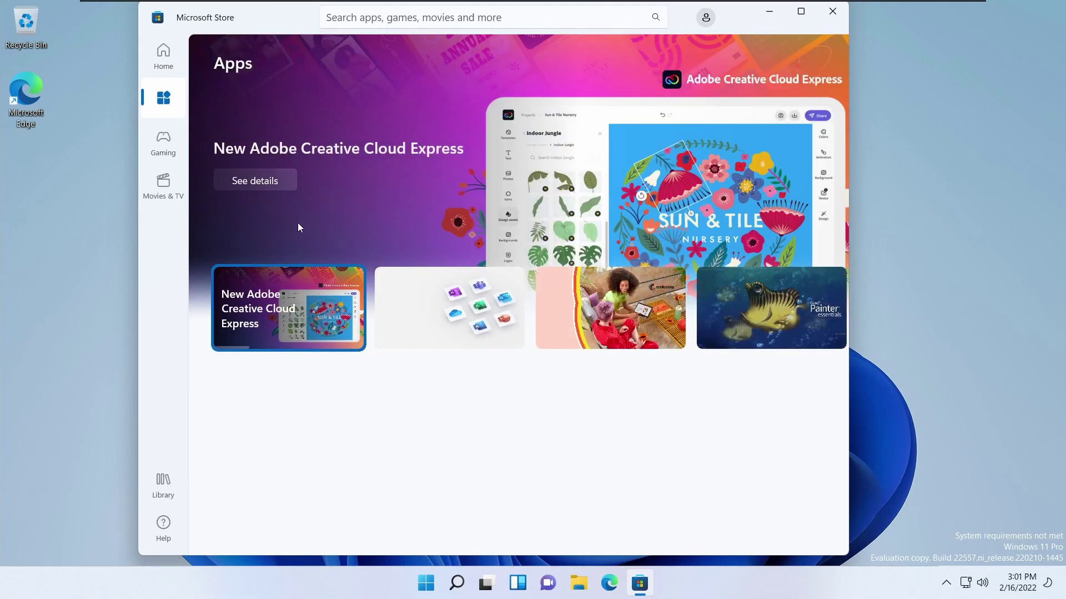
pyautogui.scroll(-8, 307, 262)
pyautogui.scroll(-7, 307, 262)
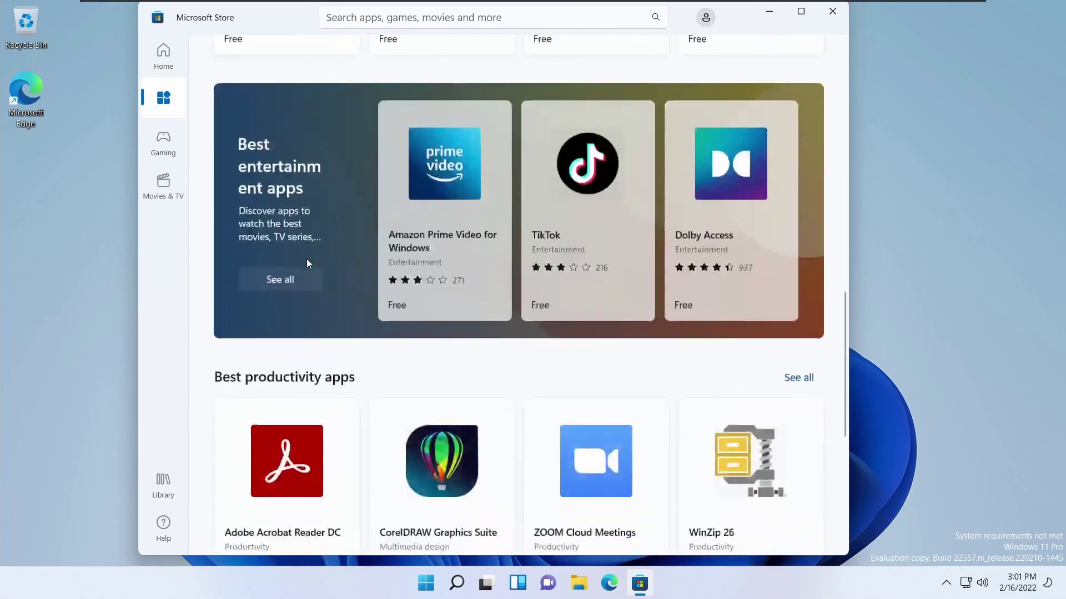
pyautogui.scroll(-11, 307, 261)
pyautogui.scroll(-11, 313, 269)
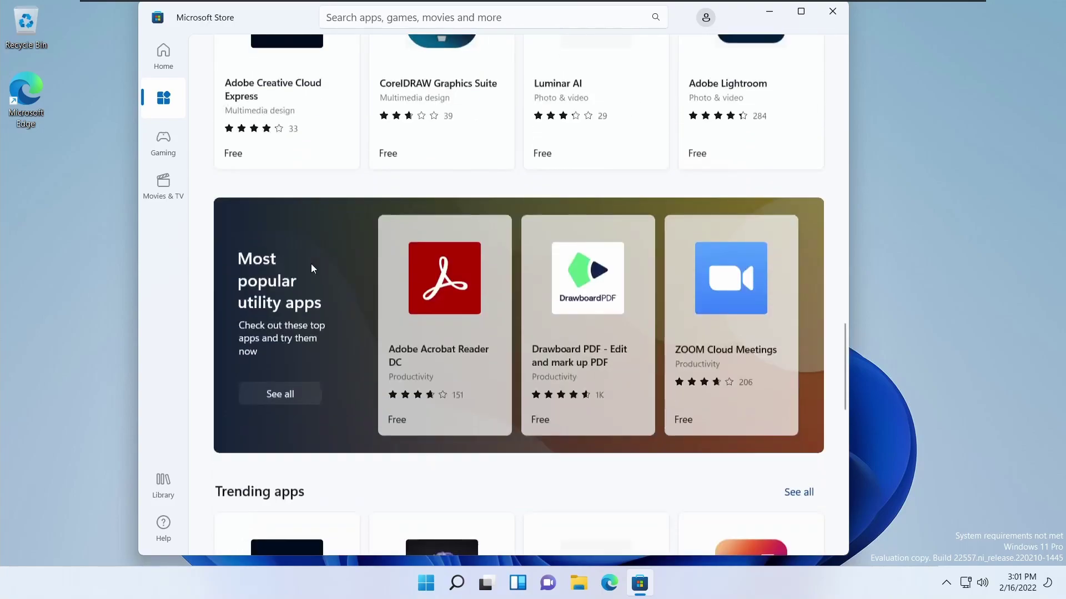
pyautogui.scroll(-9, 318, 269)
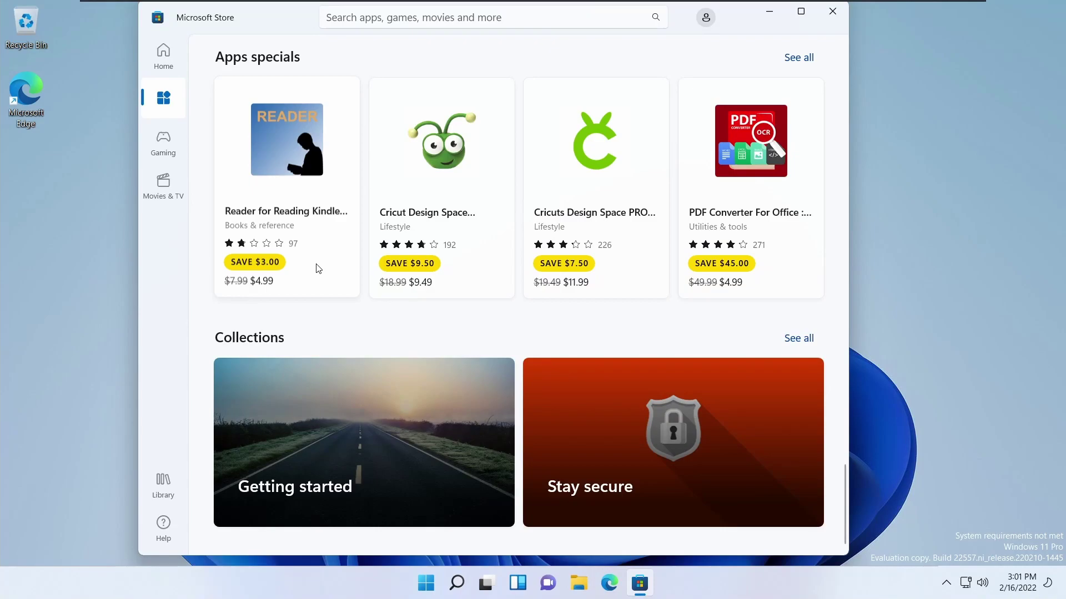
# Look through the Store's Gaming page, from the featured games down to the Collections section.
pyautogui.click(163, 143)
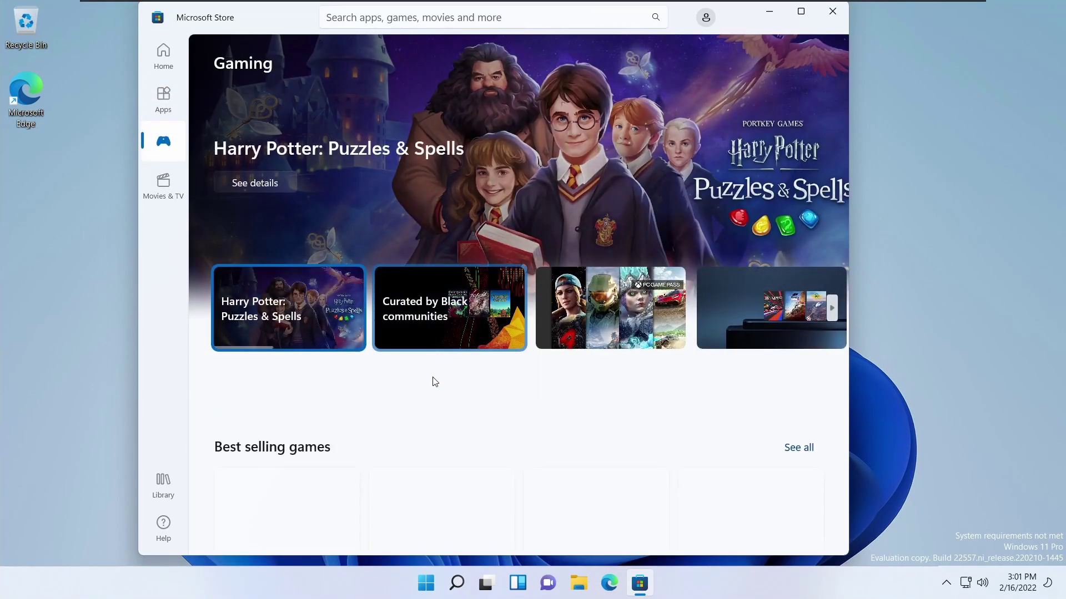
pyautogui.scroll(-15, 434, 382)
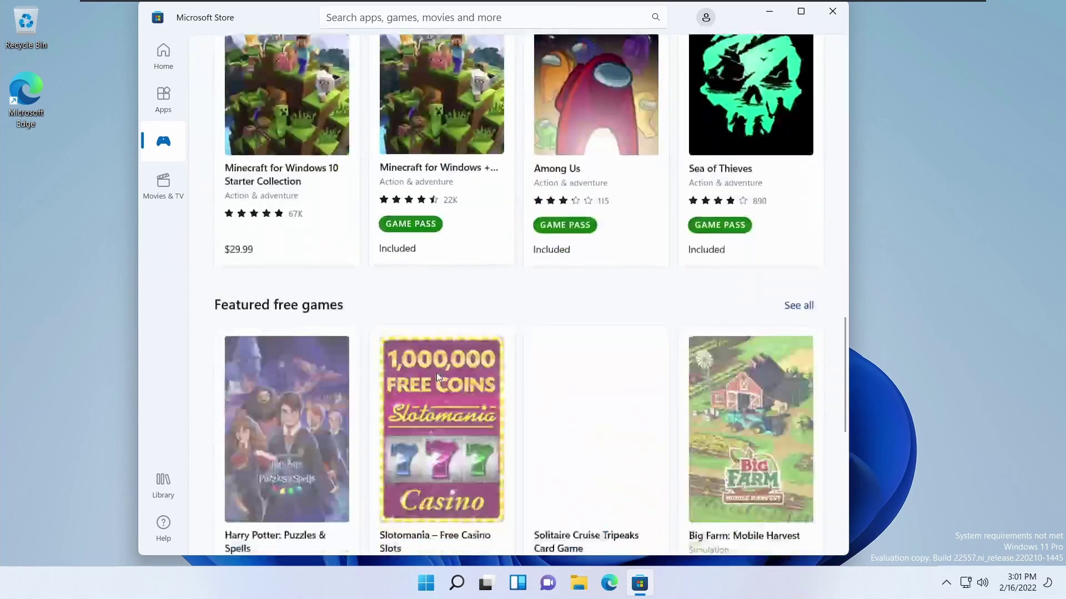
pyautogui.scroll(-15, 438, 377)
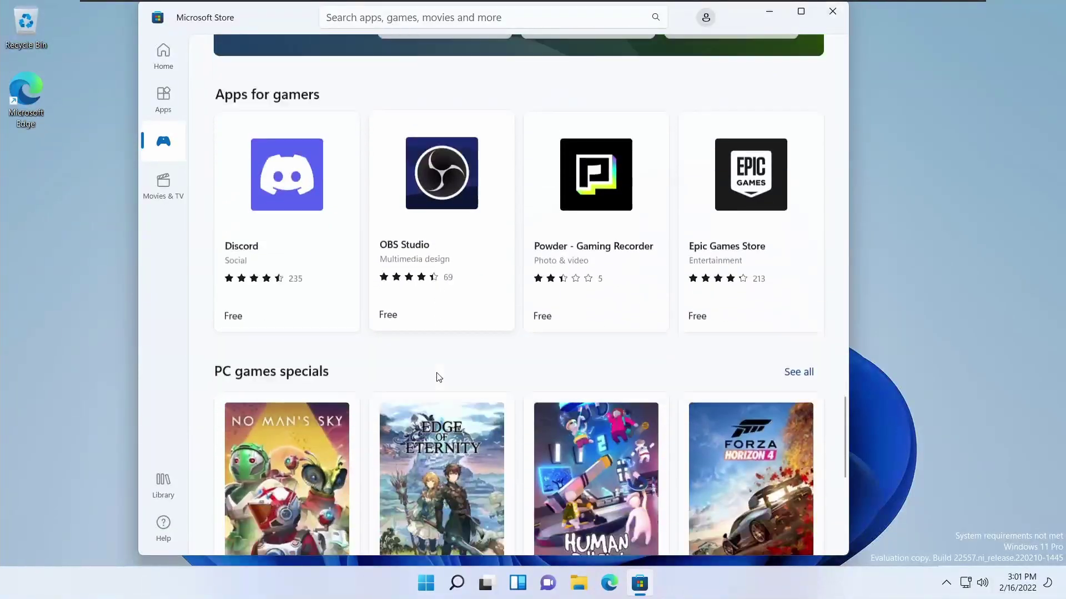
pyautogui.scroll(-5, 439, 377)
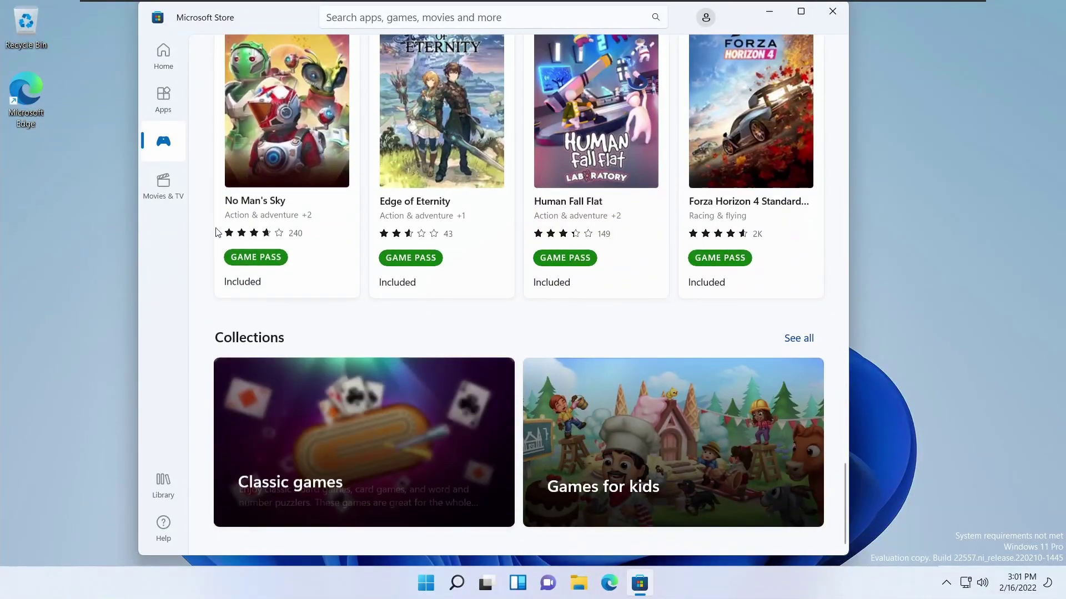
# Look through the Store's Movies & TV page, from the featured deals down to the Collections section.
pyautogui.click(177, 194)
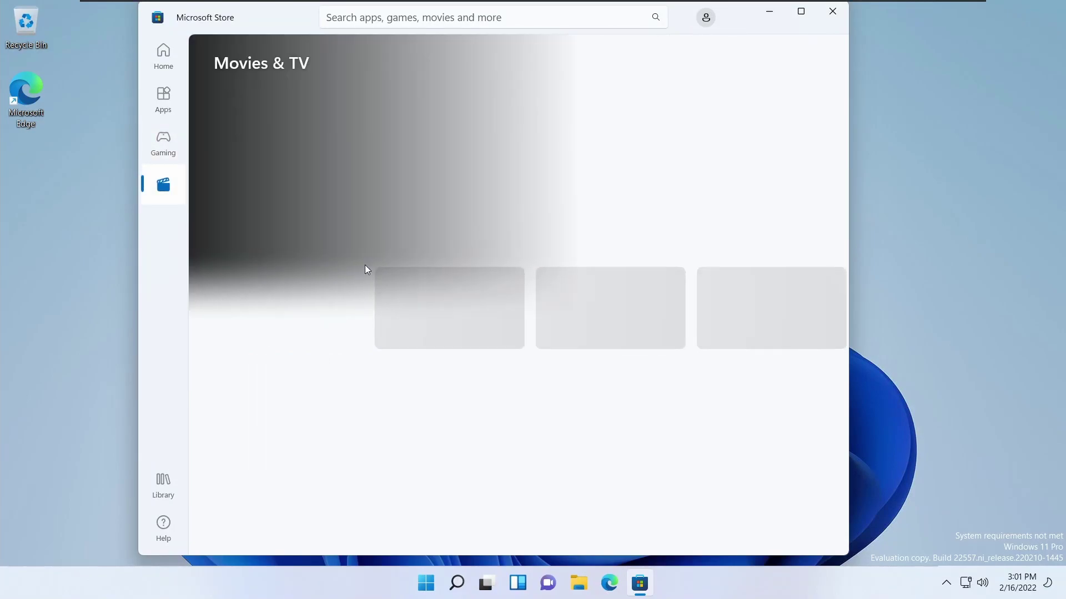
pyautogui.scroll(-3, 394, 270)
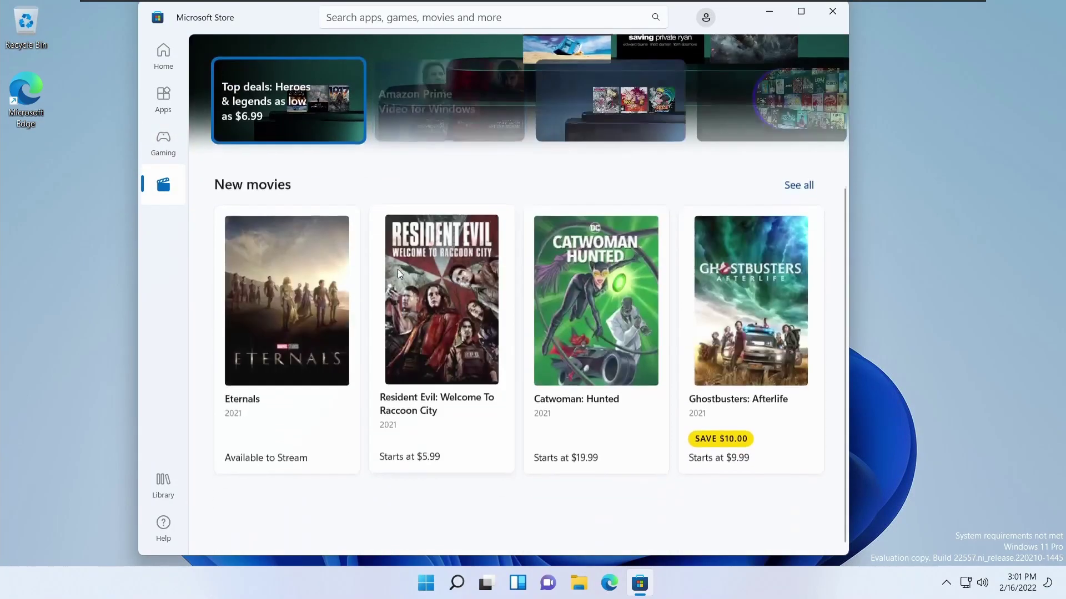
pyautogui.scroll(-4, 398, 269)
pyautogui.scroll(-4, 400, 273)
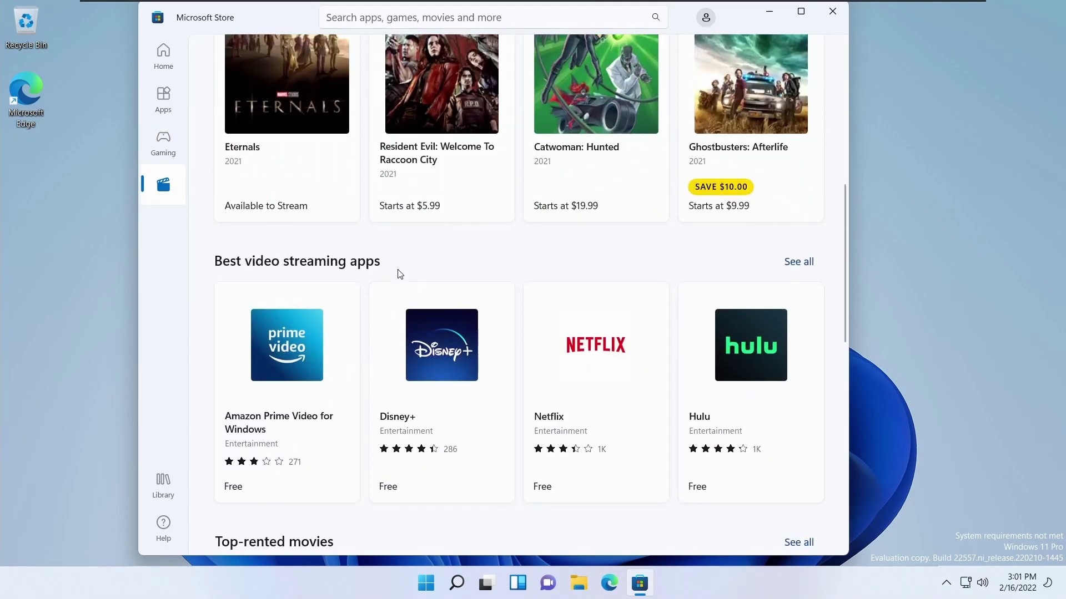
pyautogui.scroll(-4, 398, 269)
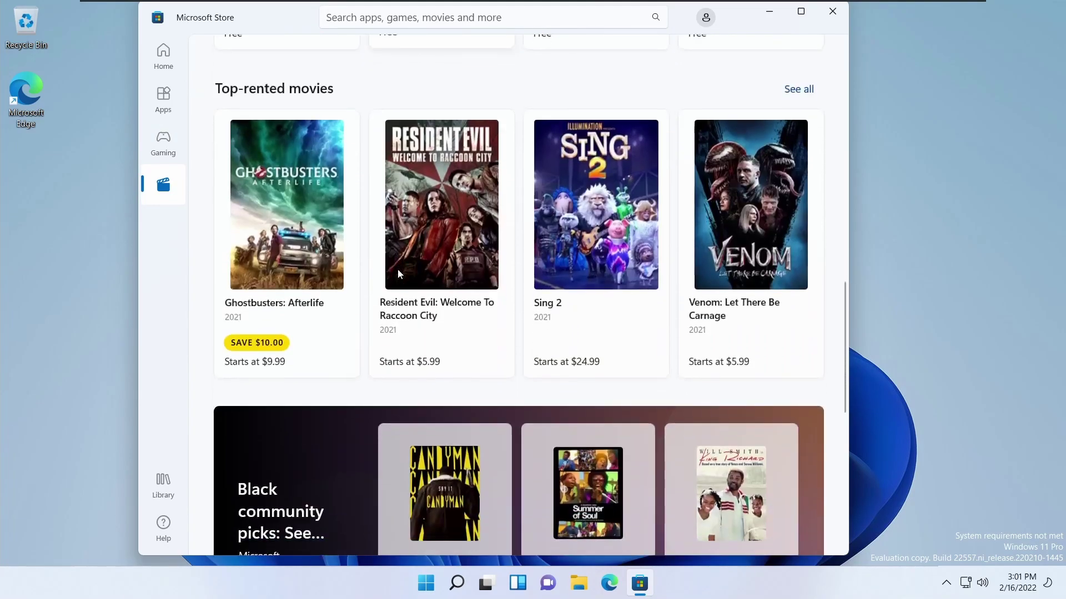
pyautogui.scroll(-4, 397, 268)
pyautogui.scroll(-8, 398, 269)
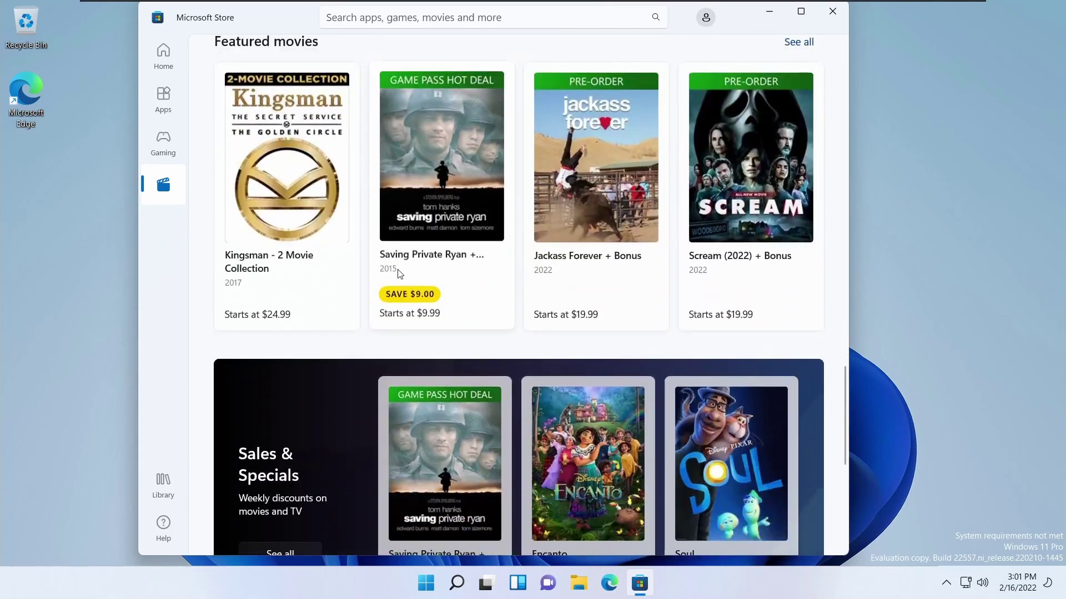
pyautogui.scroll(-10, 398, 270)
pyautogui.scroll(-4, 397, 274)
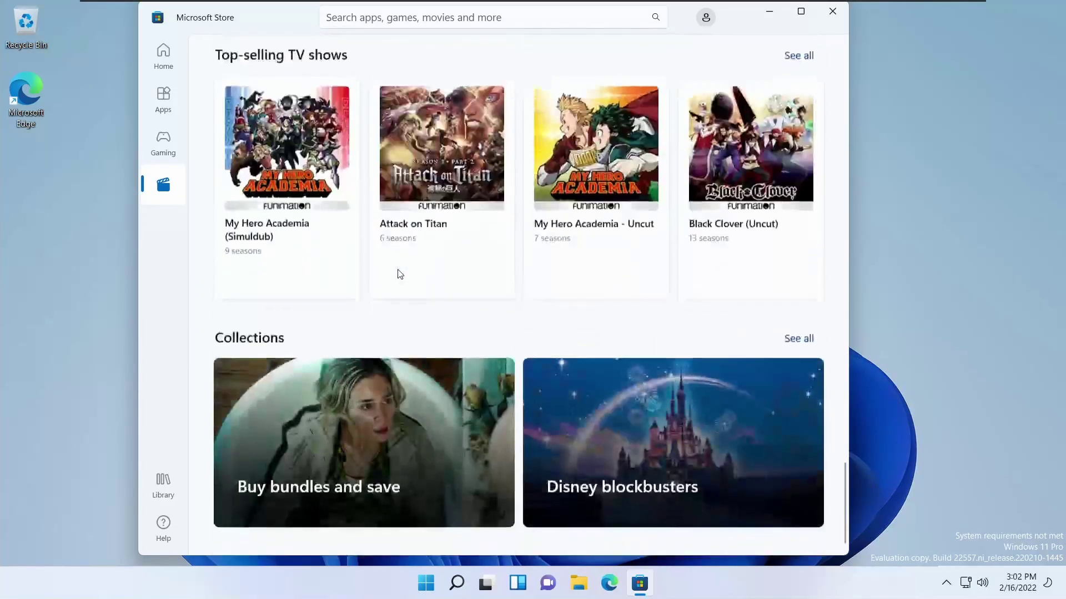
# View the Store's Library page and close Microsoft Store.
pyautogui.click(163, 470)
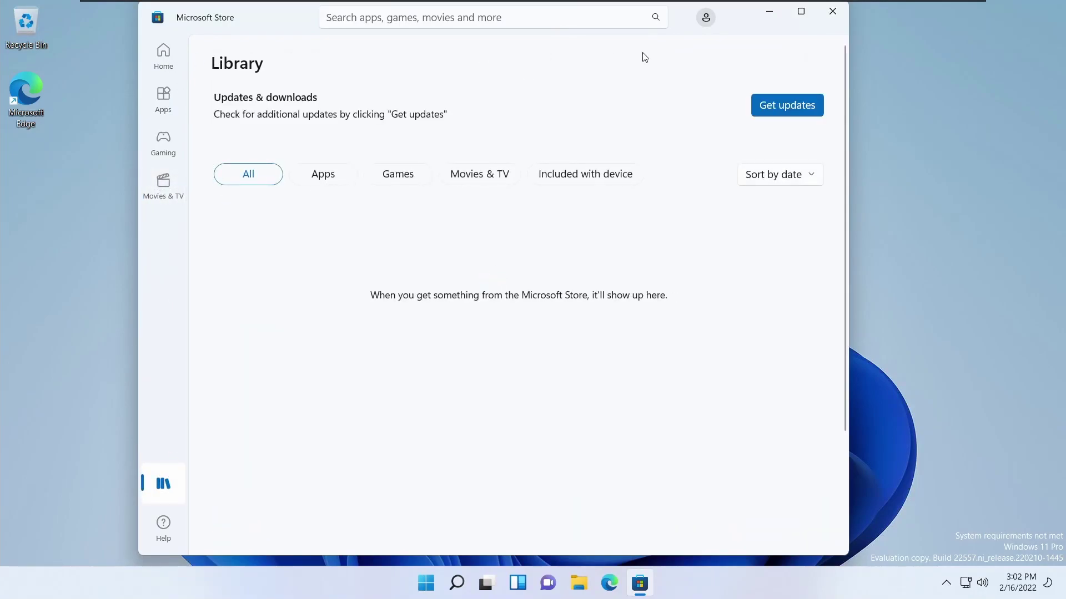
pyautogui.click(832, 10)
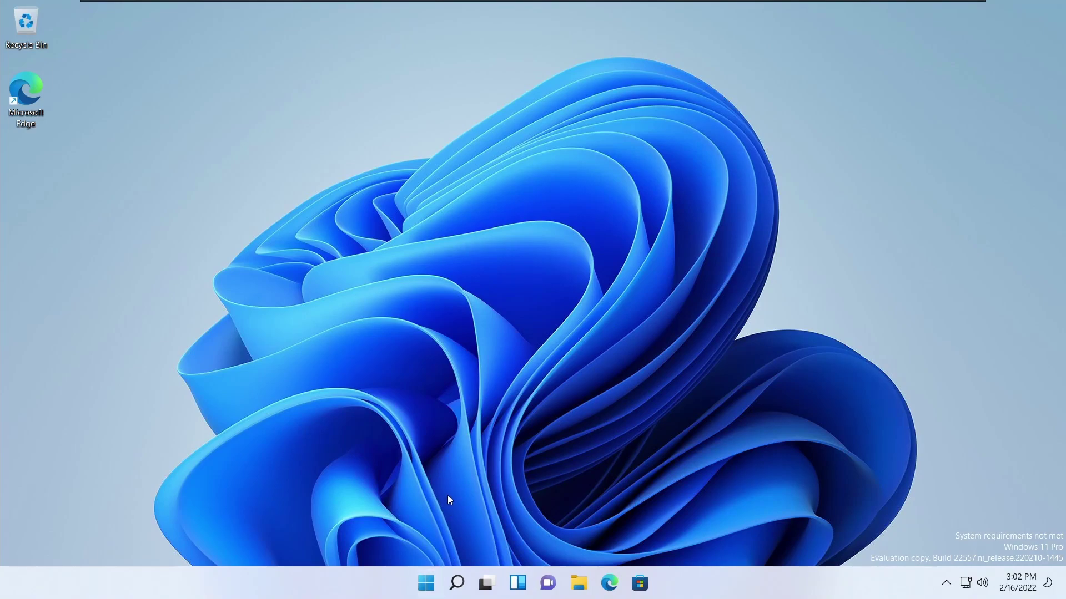
# Bring up the emoji panel over the Start menu and move it to the middle of the menu.
pyautogui.click(430, 594)
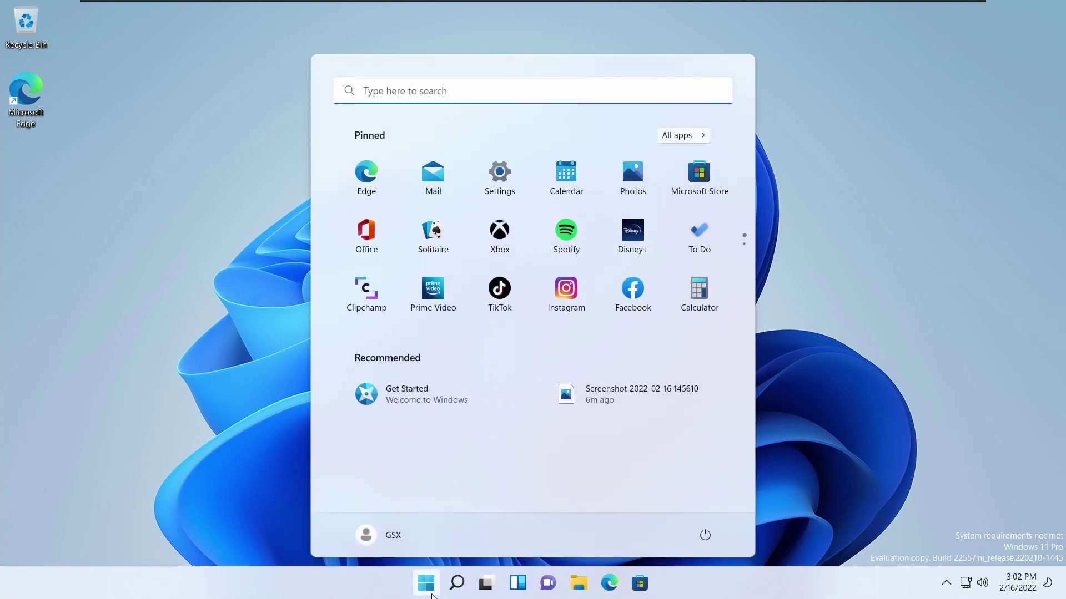
pyautogui.press('super+period')
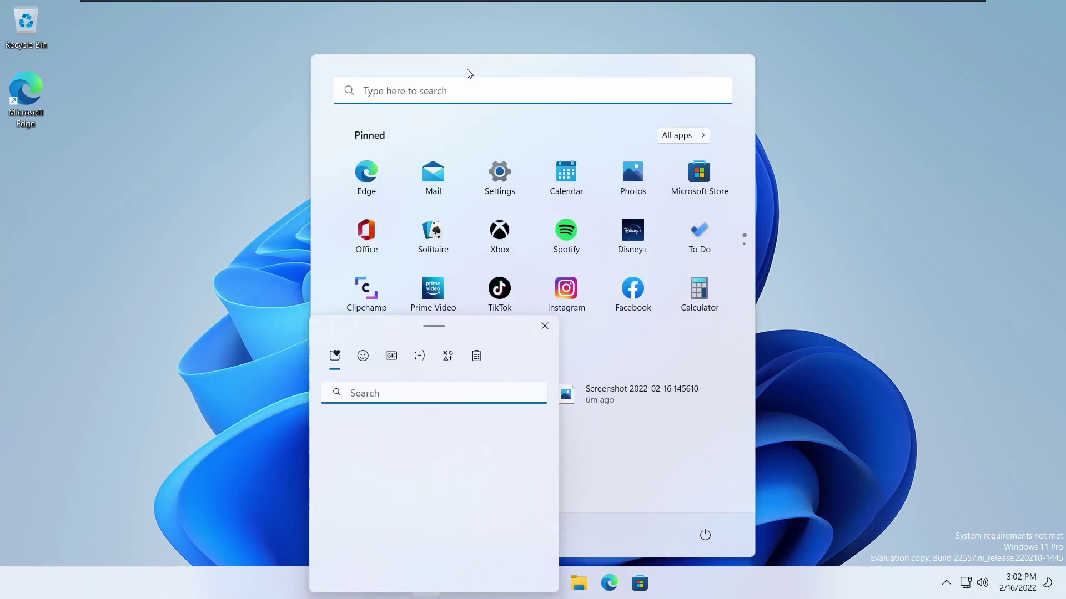
pyautogui.moveTo(430, 340); pyautogui.dragTo(536, 231)
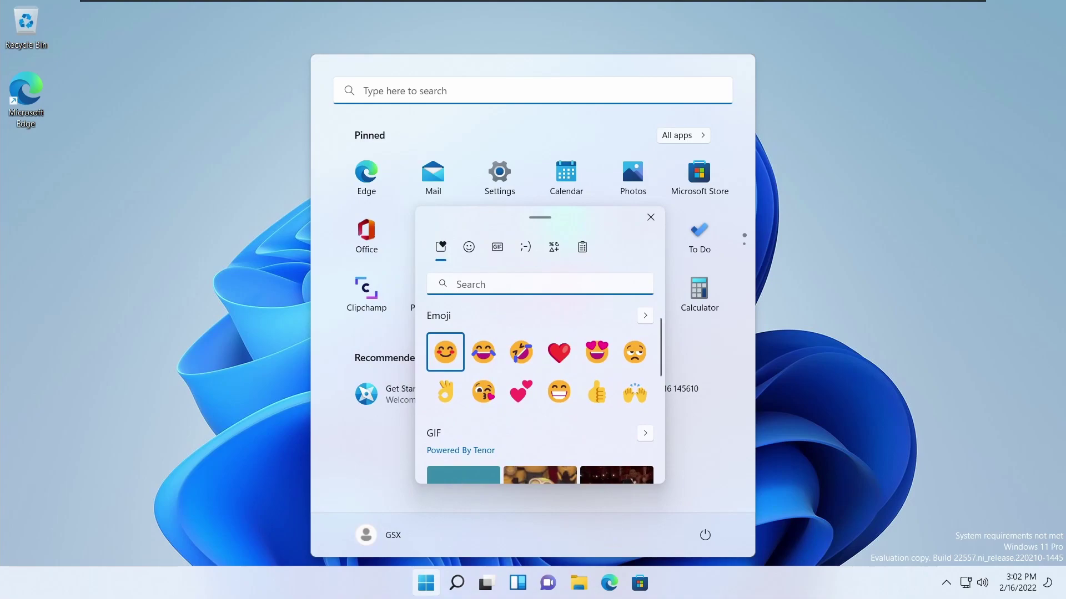
# Look through the emoji panel's smiley, people and food categories and its trending Tenor GIFs.
pyautogui.click(469, 247)
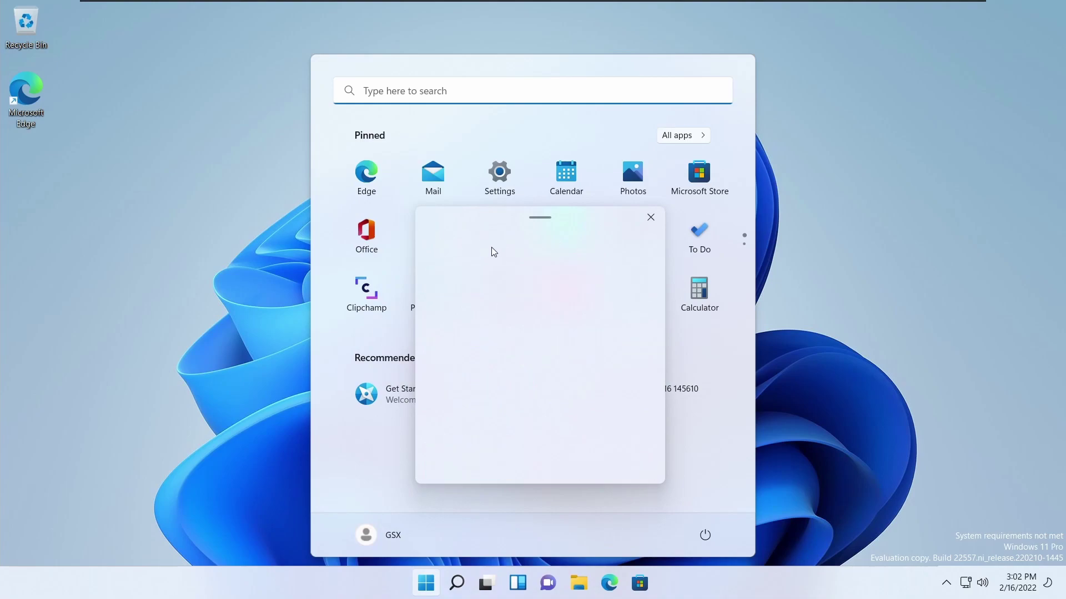
pyautogui.click(496, 248)
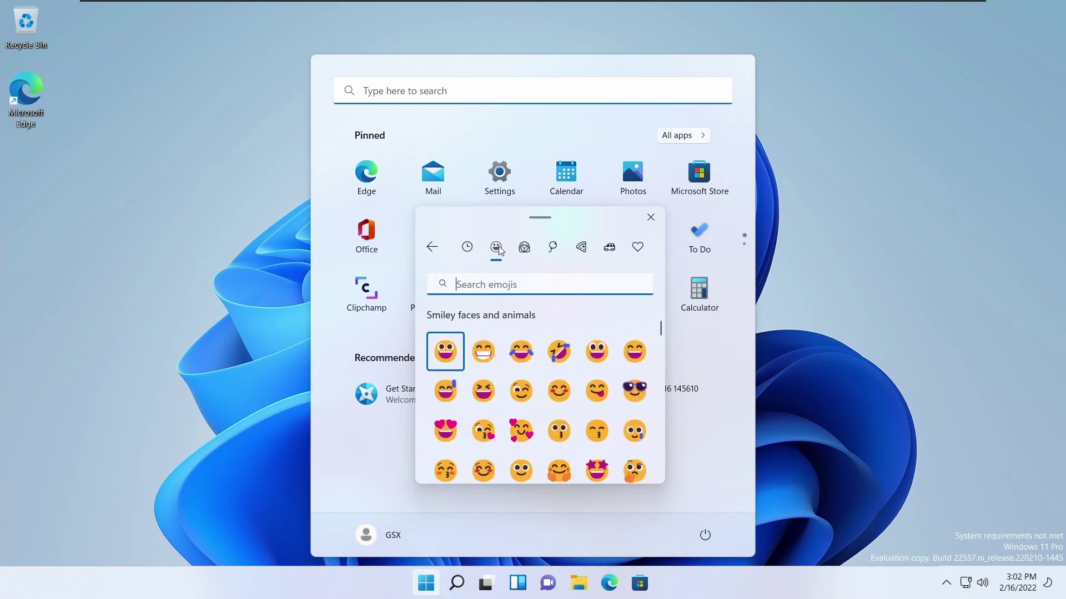
pyautogui.click(552, 248)
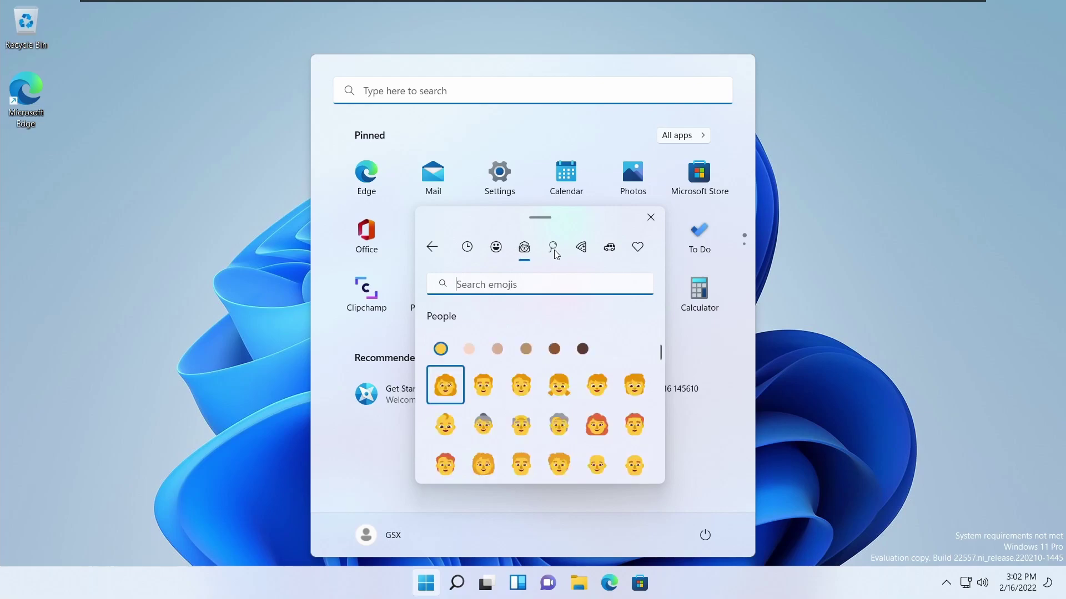
pyautogui.click(581, 247)
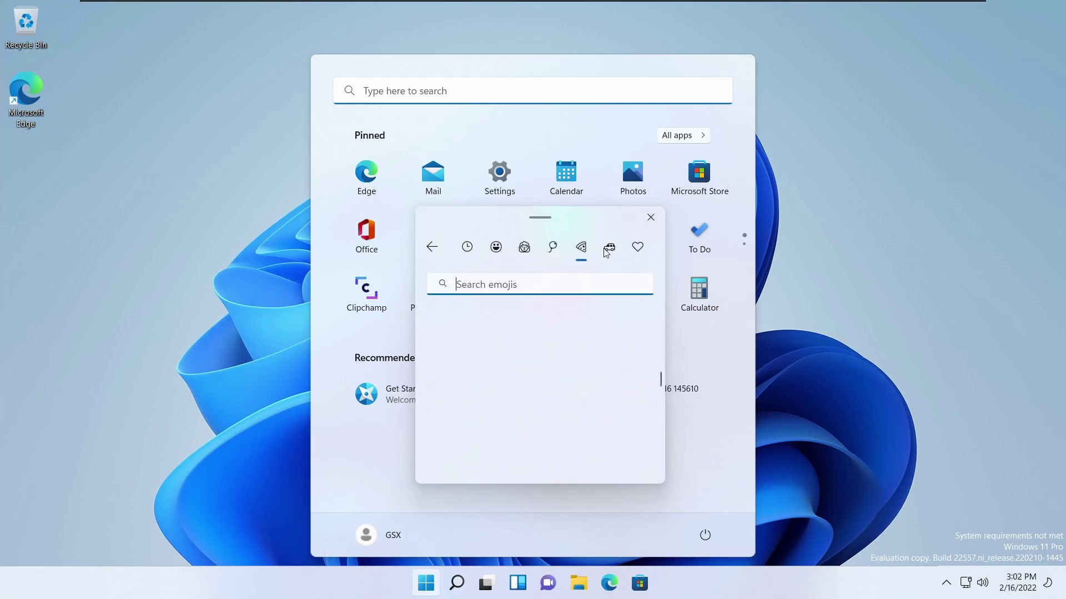
pyautogui.click(440, 246)
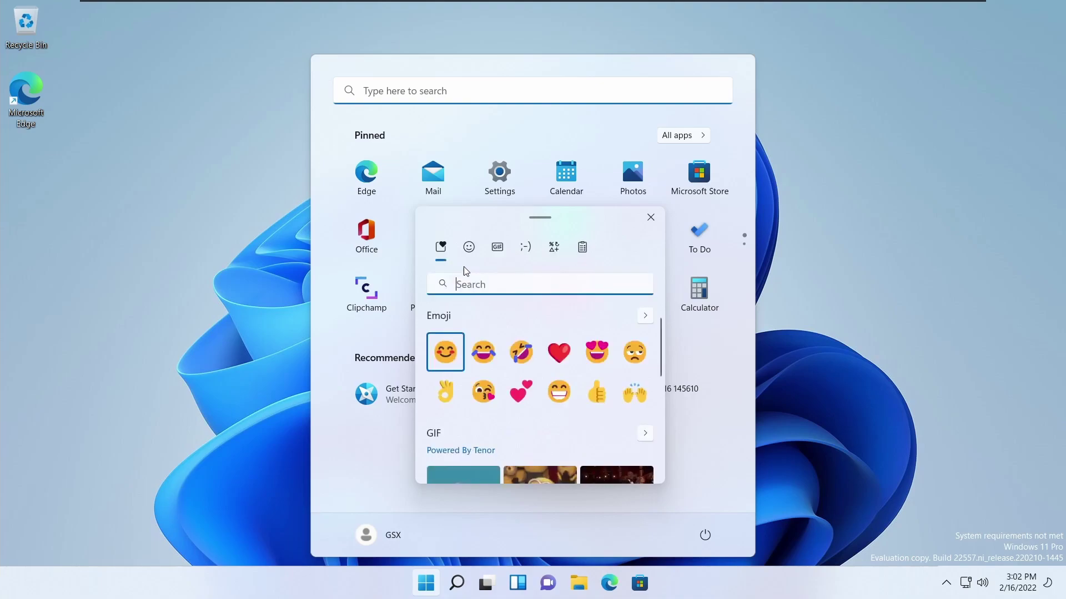
pyautogui.click(496, 247)
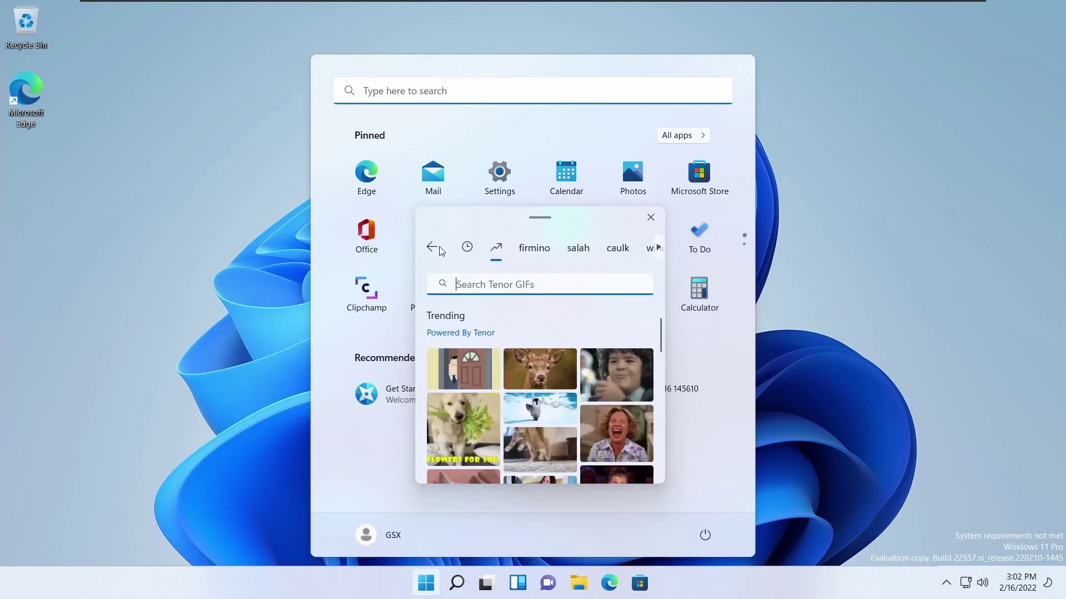
pyautogui.click(432, 246)
# Insert the classic ASCII emoticon UwU into the Start search, complete the query as "UwU (why????)", and dismiss the search.
pyautogui.click(525, 248)
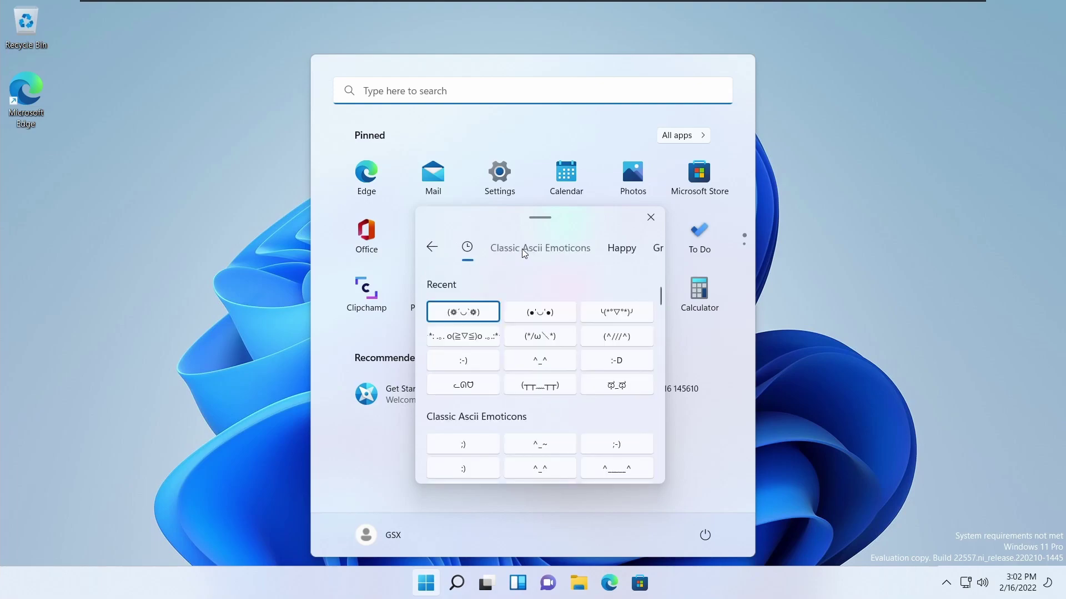
pyautogui.scroll(-3, 563, 378)
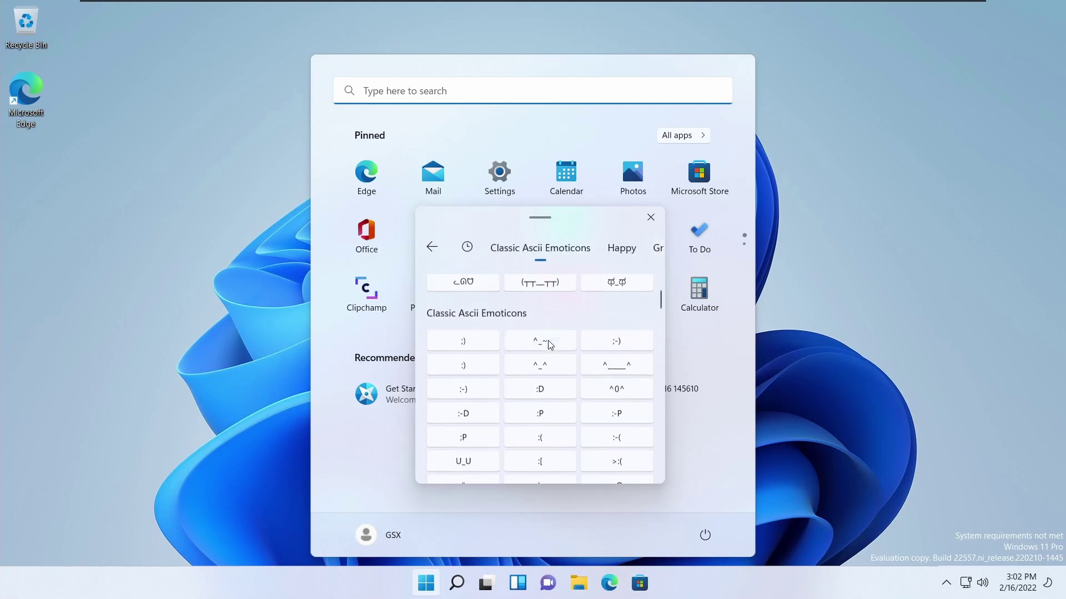
pyautogui.scroll(-2, 561, 311)
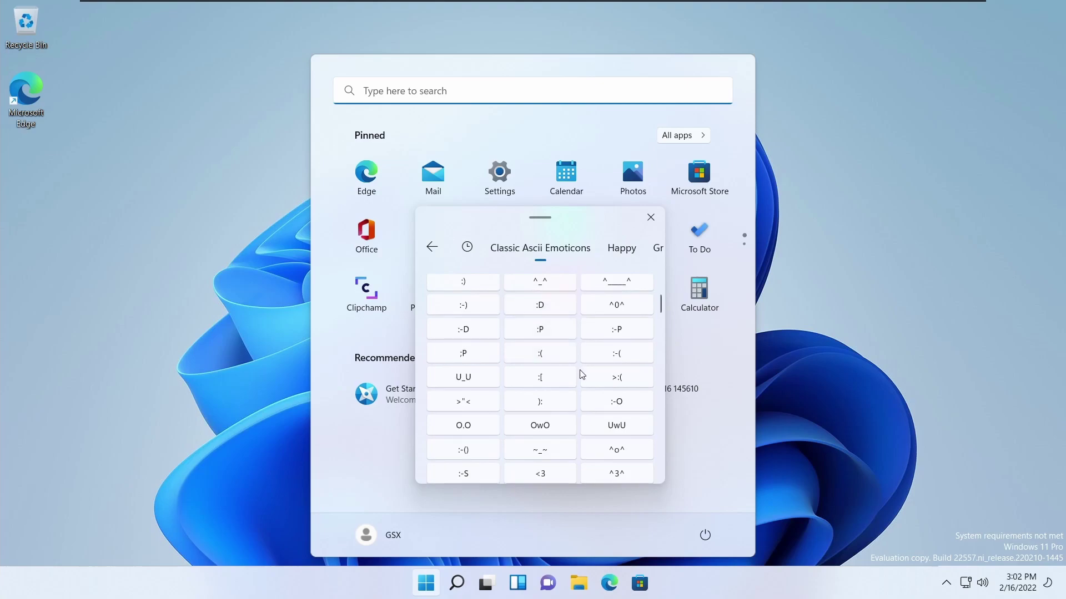
pyautogui.click(614, 425)
pyautogui.write('(')
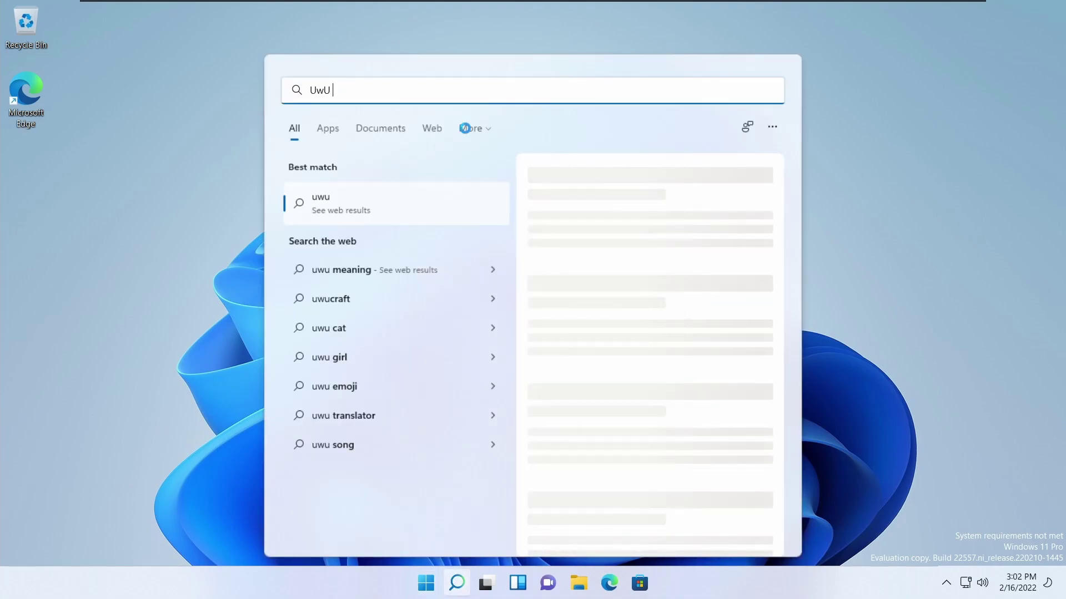
pyautogui.write('why?')
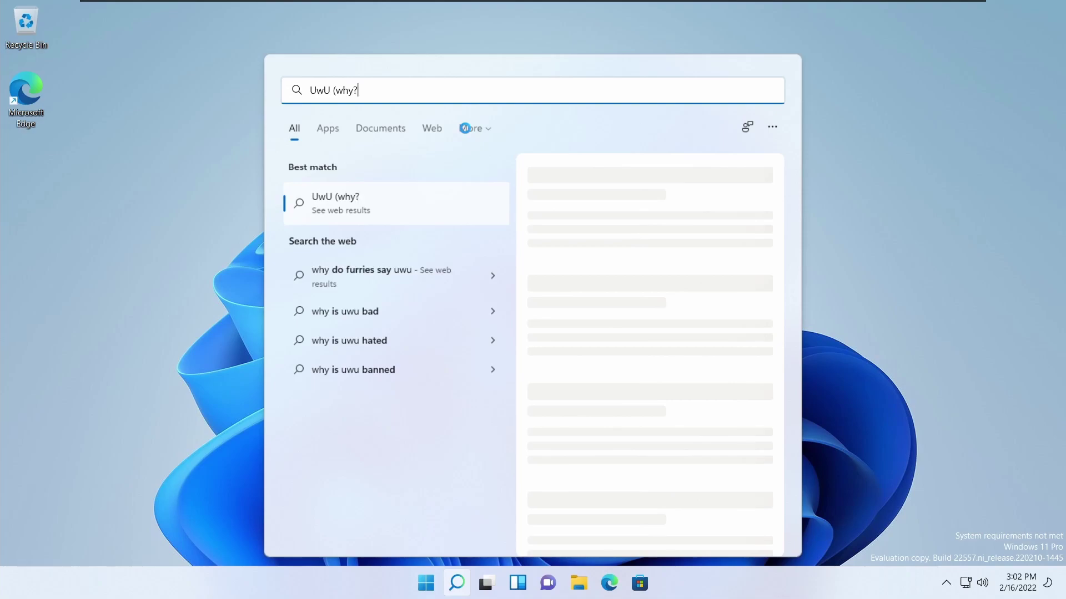
pyautogui.write('???)')
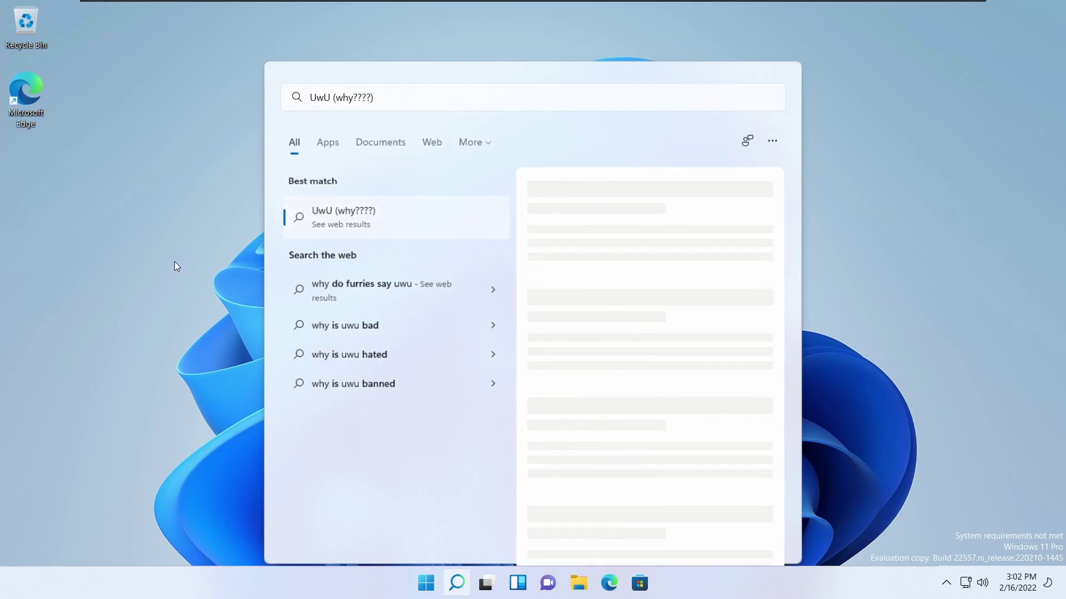
pyautogui.click(175, 264)
# Find the Run dialog through search and use it to launch msinfo32.
pyautogui.click(427, 584)
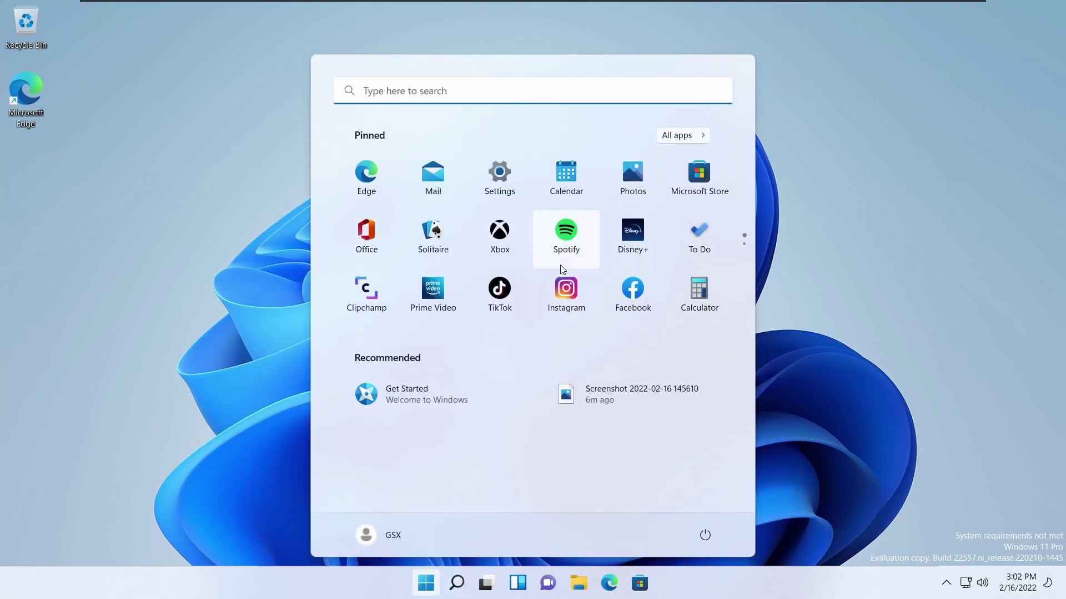
pyautogui.click(456, 577)
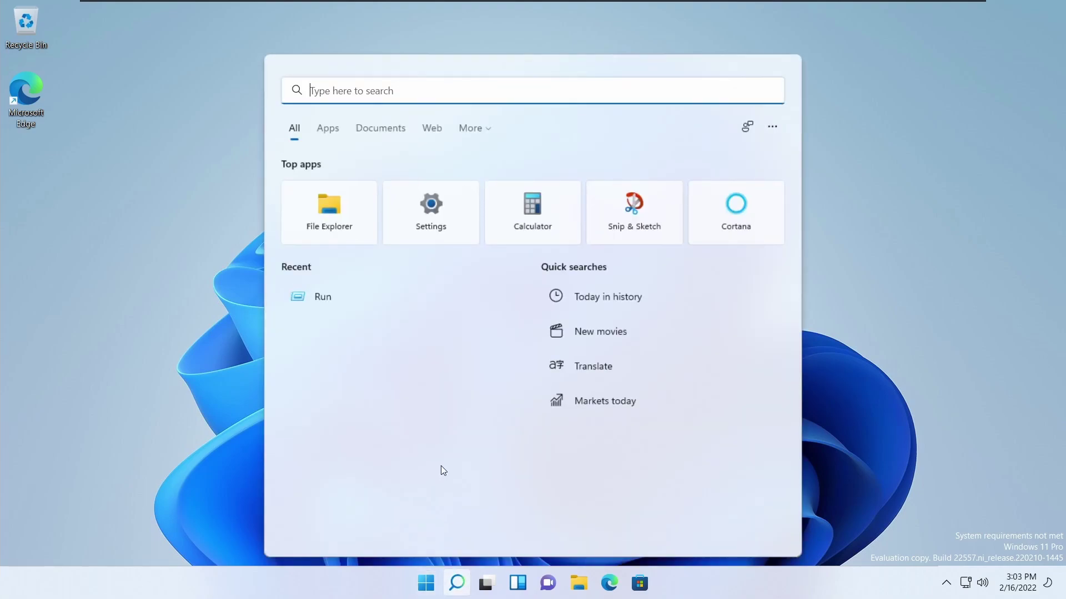
pyautogui.write('run')
pyautogui.press('Return')
pyautogui.write('m')
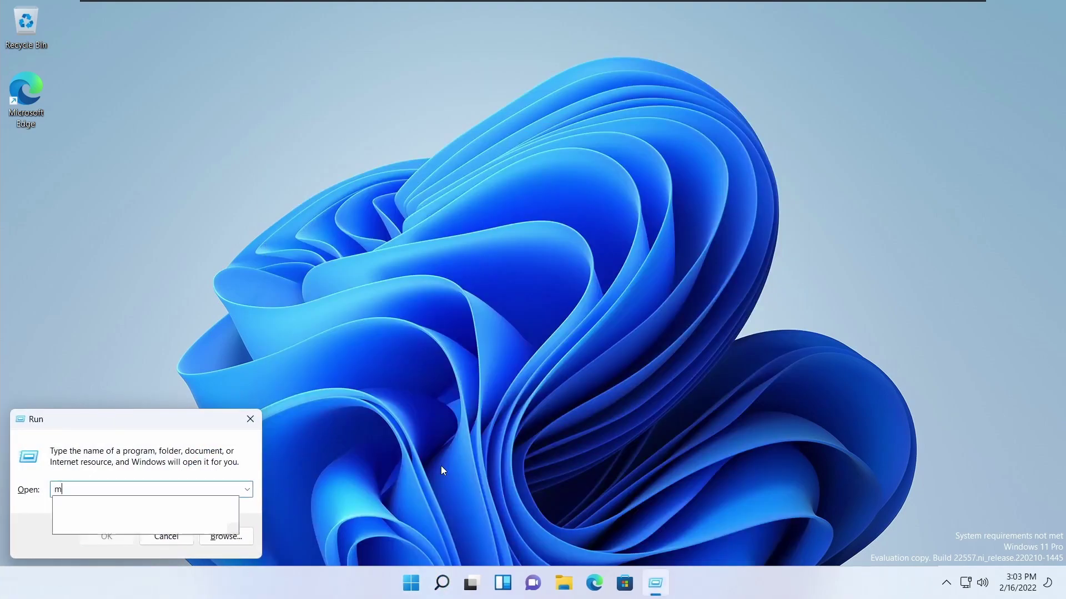
pyautogui.write('sinfo32')
pyautogui.press('Return')
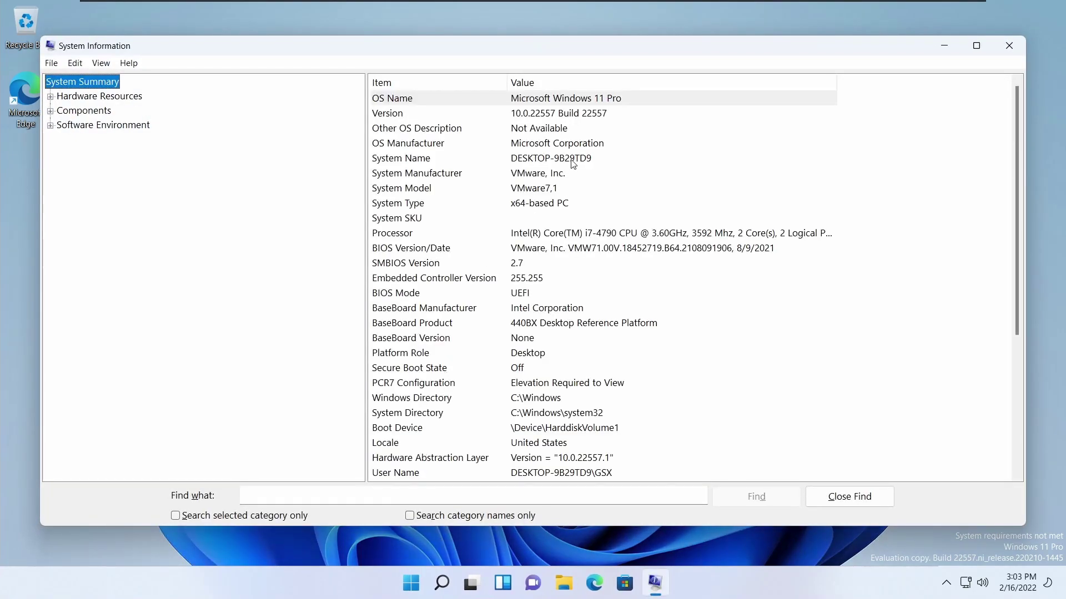
# Read through the System Summary in System Information and close the window.
pyautogui.scroll(-5, 573, 162)
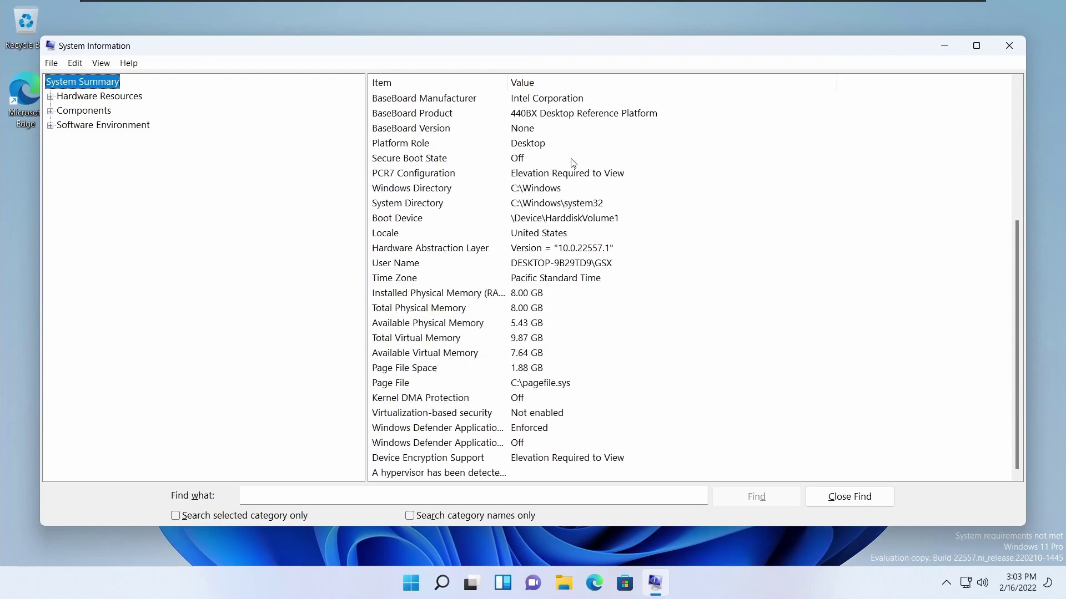
pyautogui.scroll(5, 574, 162)
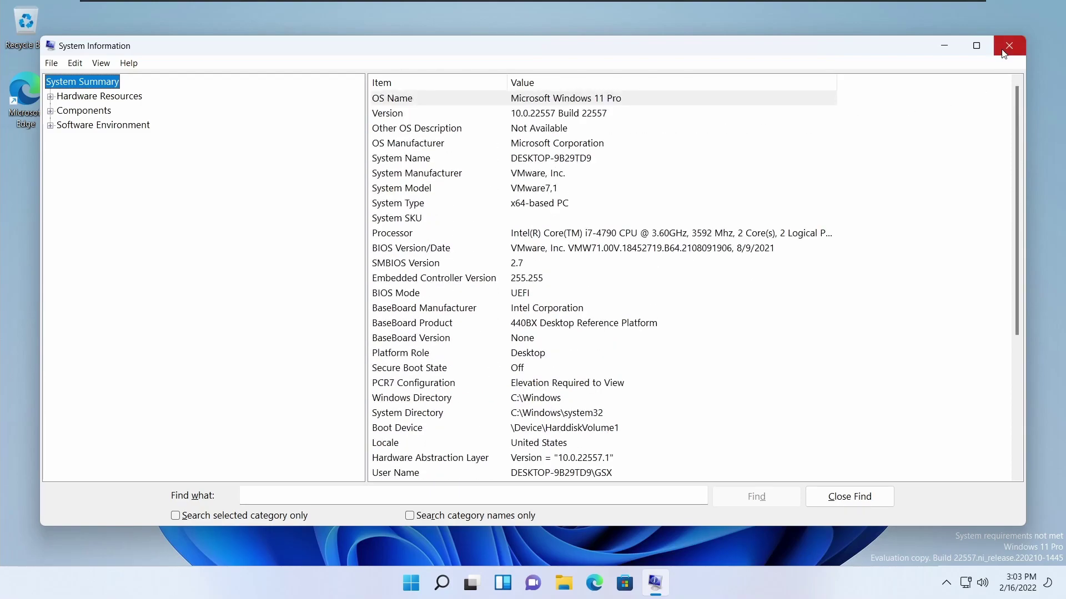
pyautogui.click(1009, 45)
# Launch winver from search, move the About Windows dialog to the middle of the desktop, review it and close it.
pyautogui.click(464, 589)
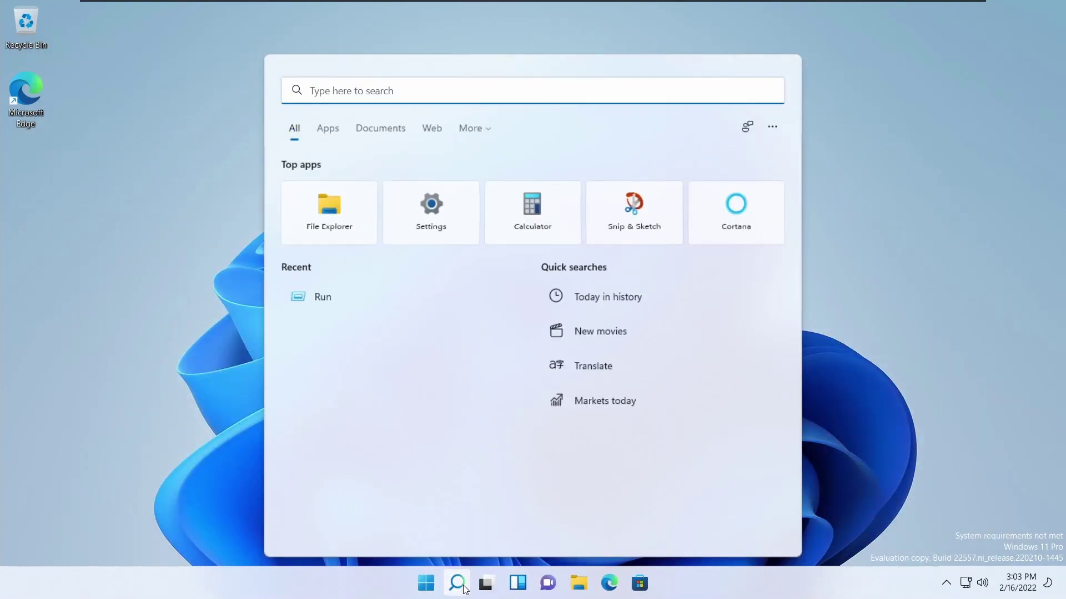
pyautogui.write('winver')
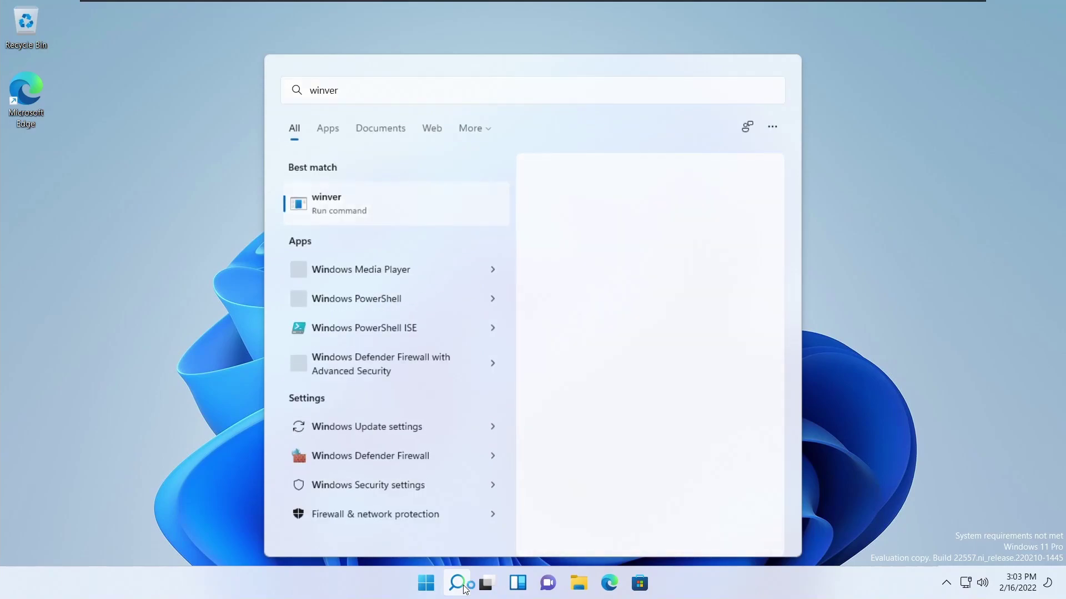
pyautogui.press('Return')
pyautogui.moveTo(231, 35); pyautogui.dragTo(587, 172)
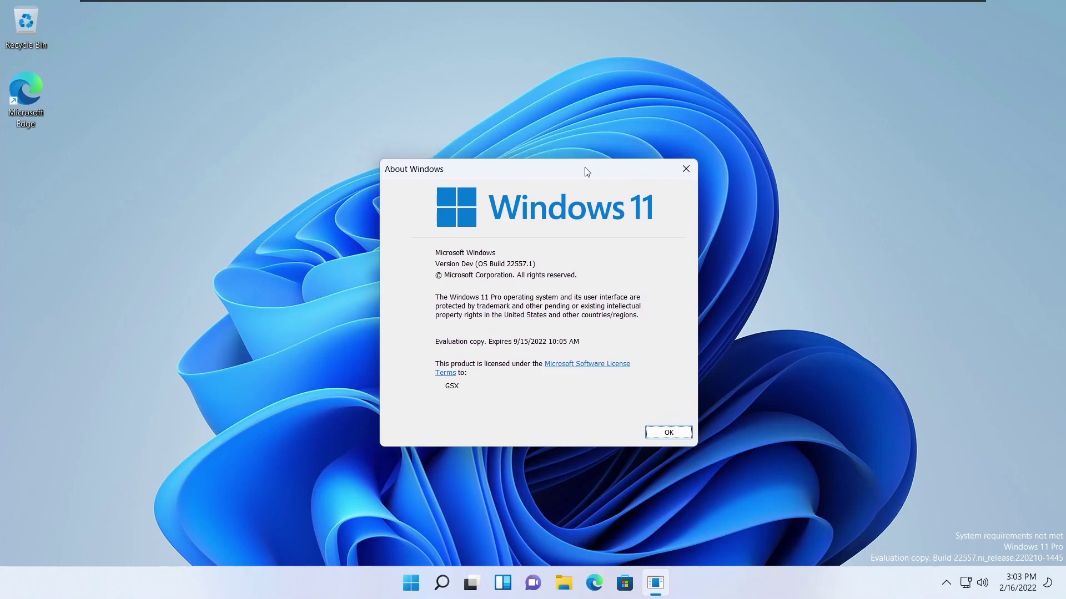
pyautogui.click(668, 432)
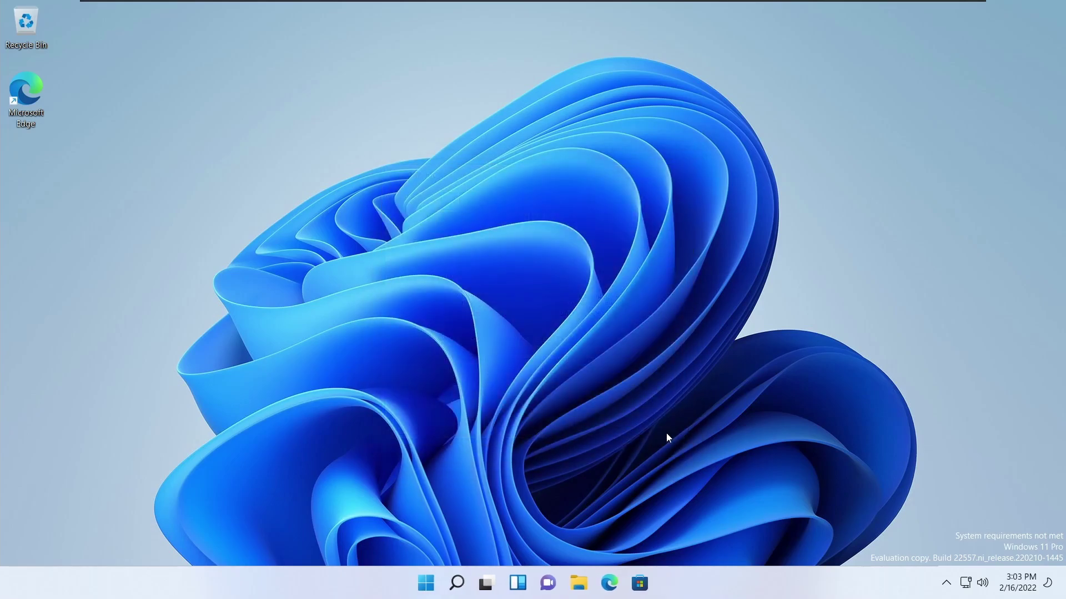